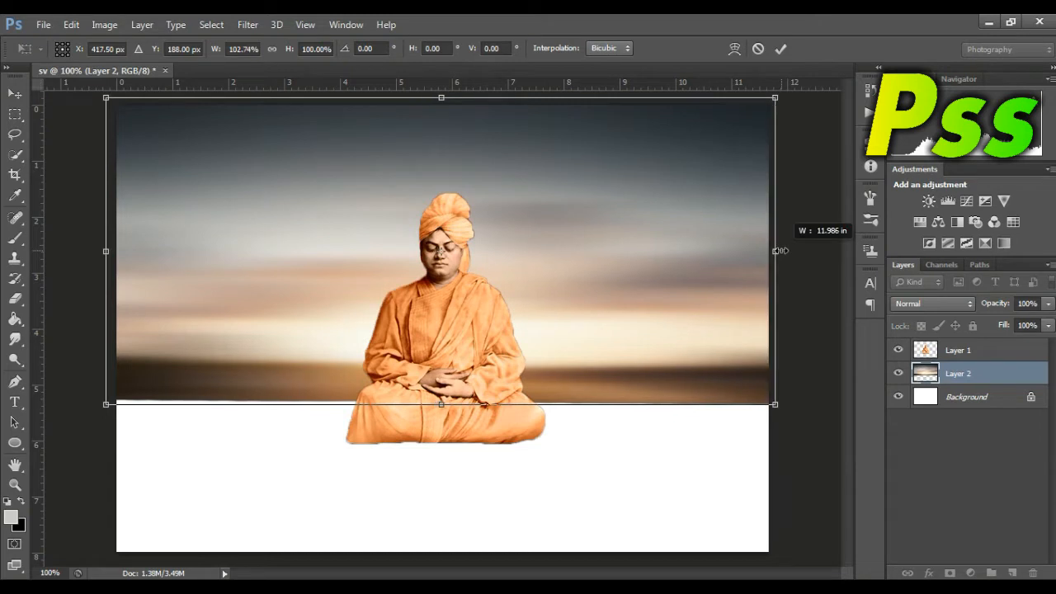
Step: Stretch the sky layer slightly wider than the canvas and to about 108% height, and move it up to cover the canvas's upper edge
key("Return")
left_click_drag(441, 404, 446, 437)
left_click_drag(552, 283, 558, 291)
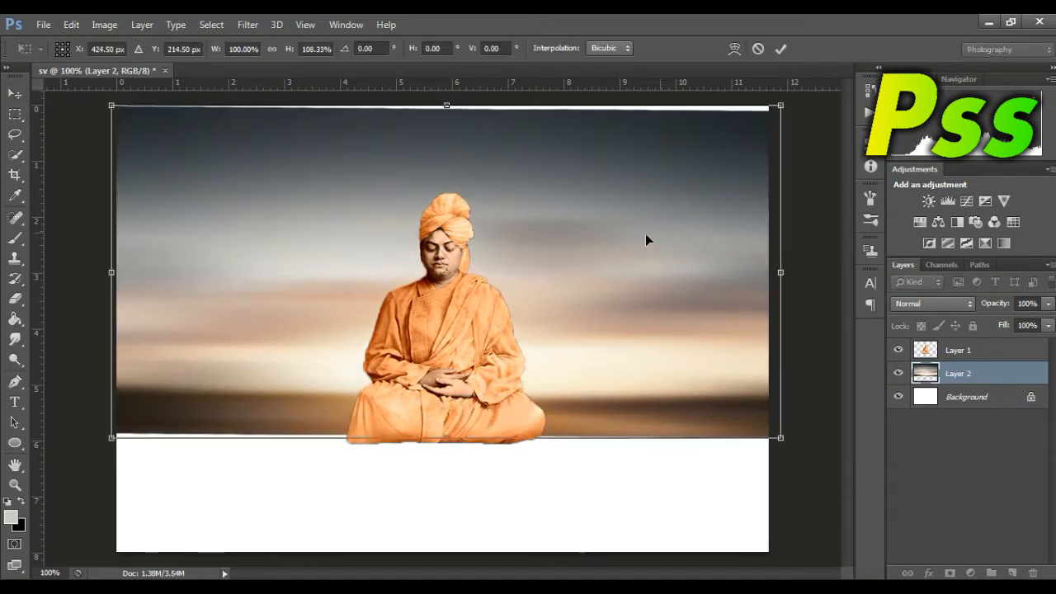
key("Up")
key("Up")
key("Up")
key("Up")
key("Up")
key("Up")
key("Up")
key("Up")
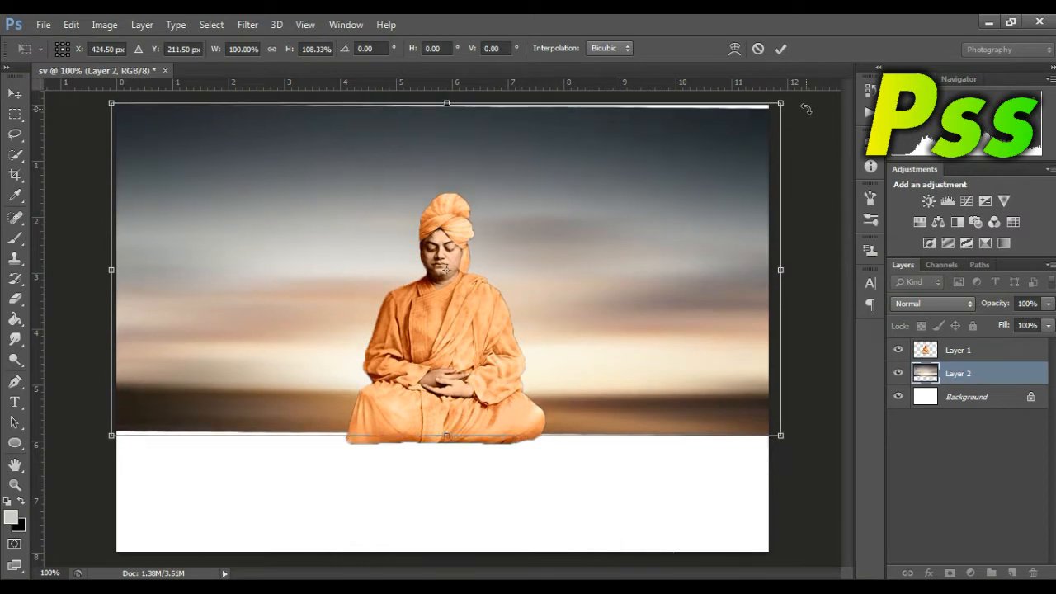
key("Up")
key("Up")
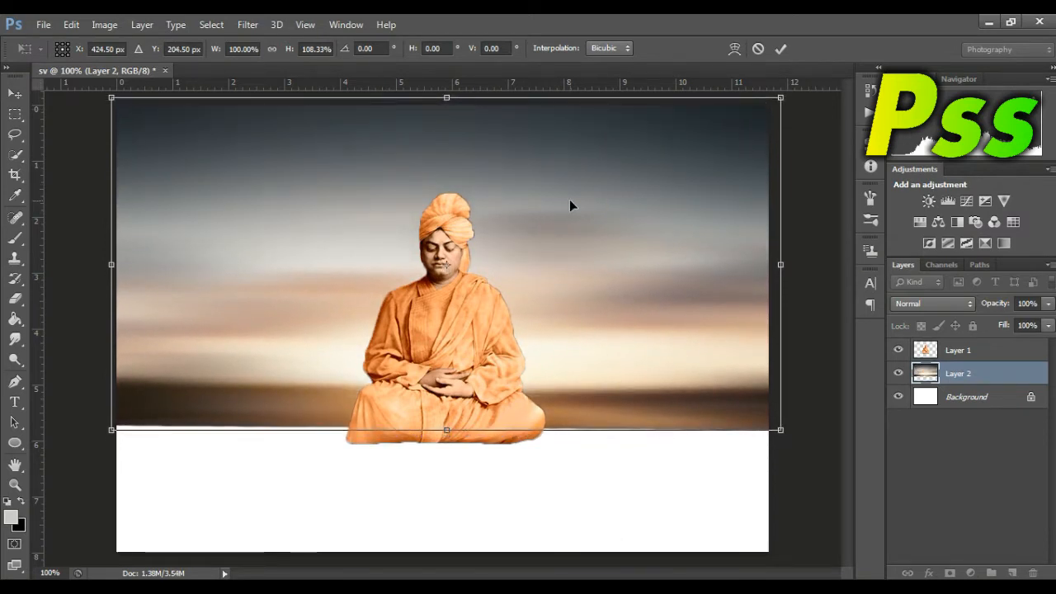
key("Return")
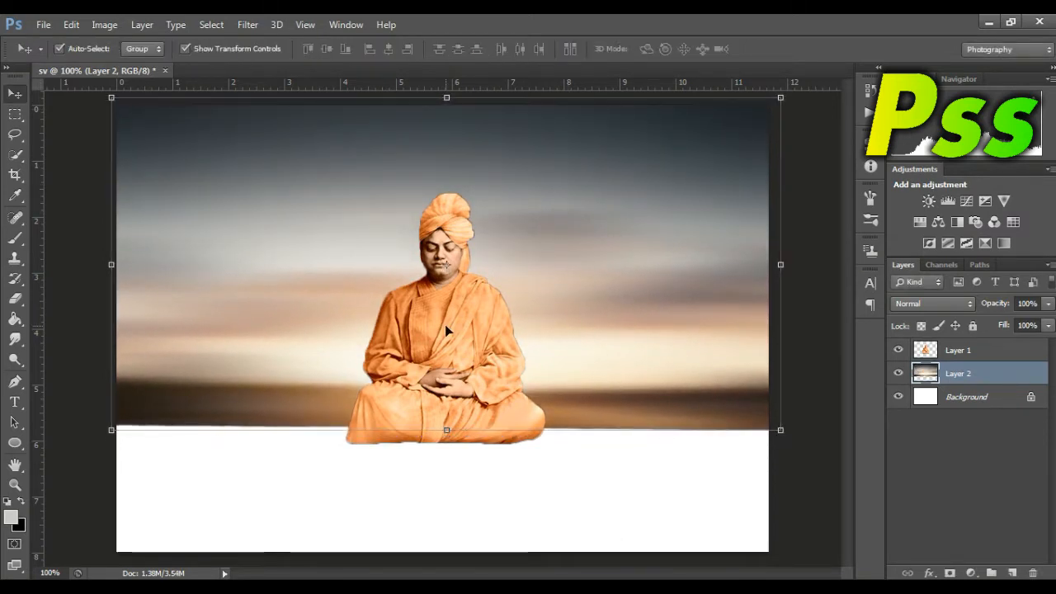
Step: Move the orange-robed seated figure down below the horizon and enlarge it slightly
left_click(444, 326)
left_click_drag(480, 362, 479, 396)
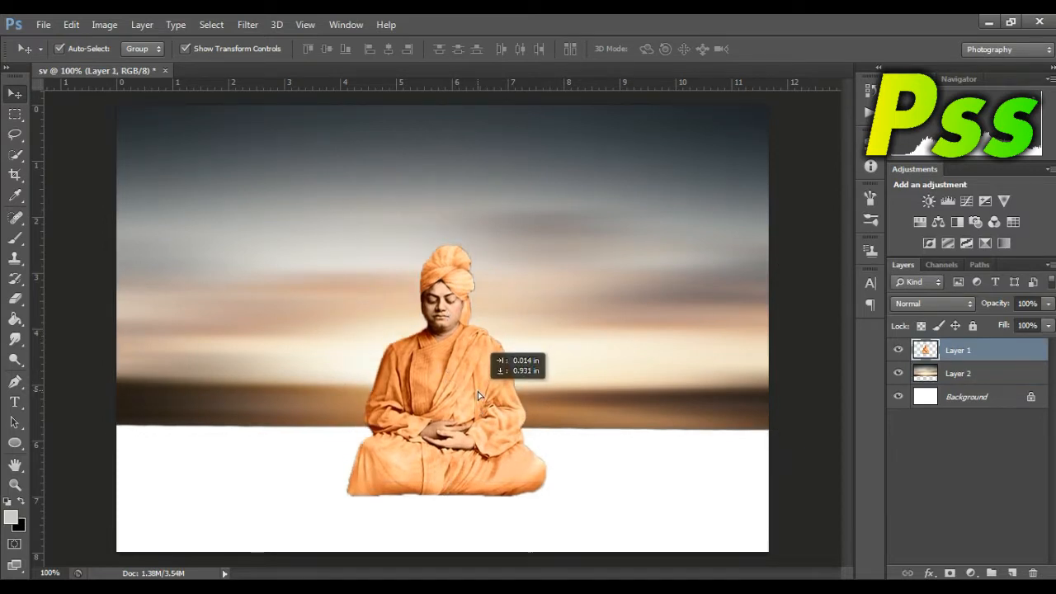
left_click_drag(343, 245, 325, 233)
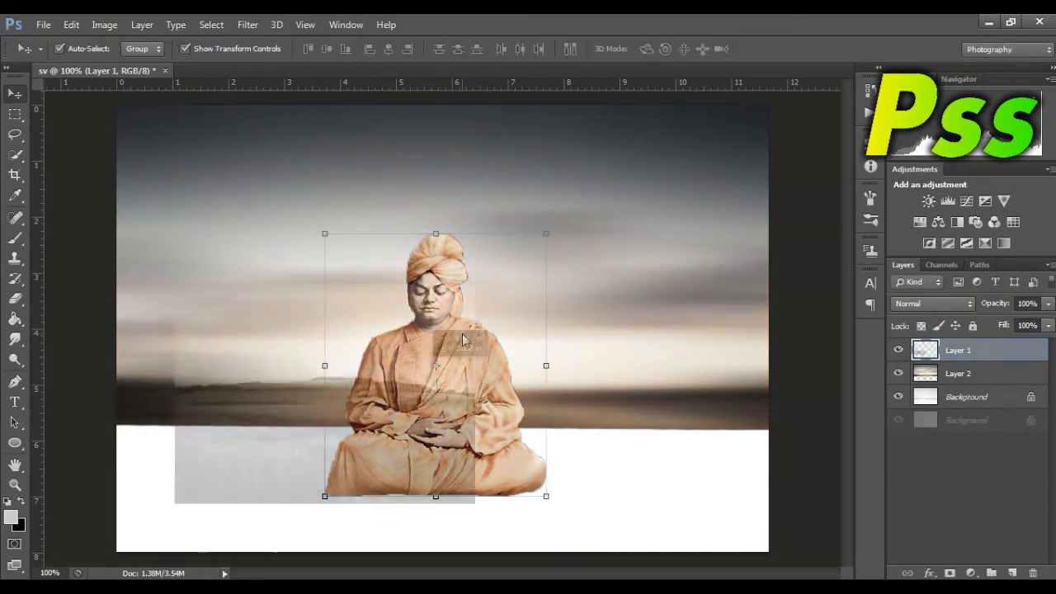
Step: Place the green field image in the composition and stretch it across the lower canvas to about 217% width and 115% height
left_click_drag(474, 419, 476, 420)
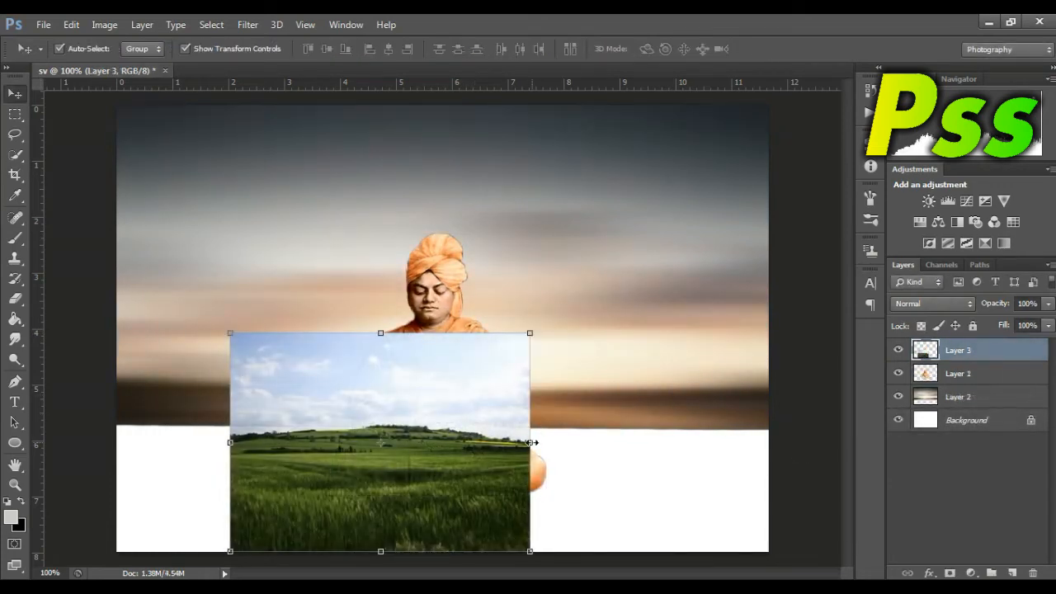
left_click_drag(531, 442, 768, 442)
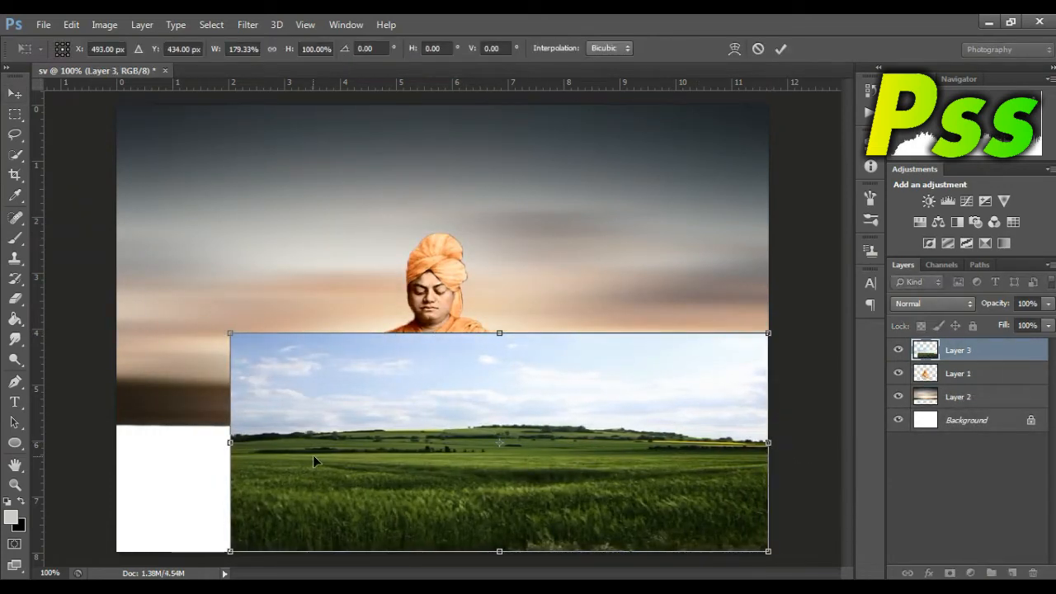
left_click_drag(234, 445, 122, 435)
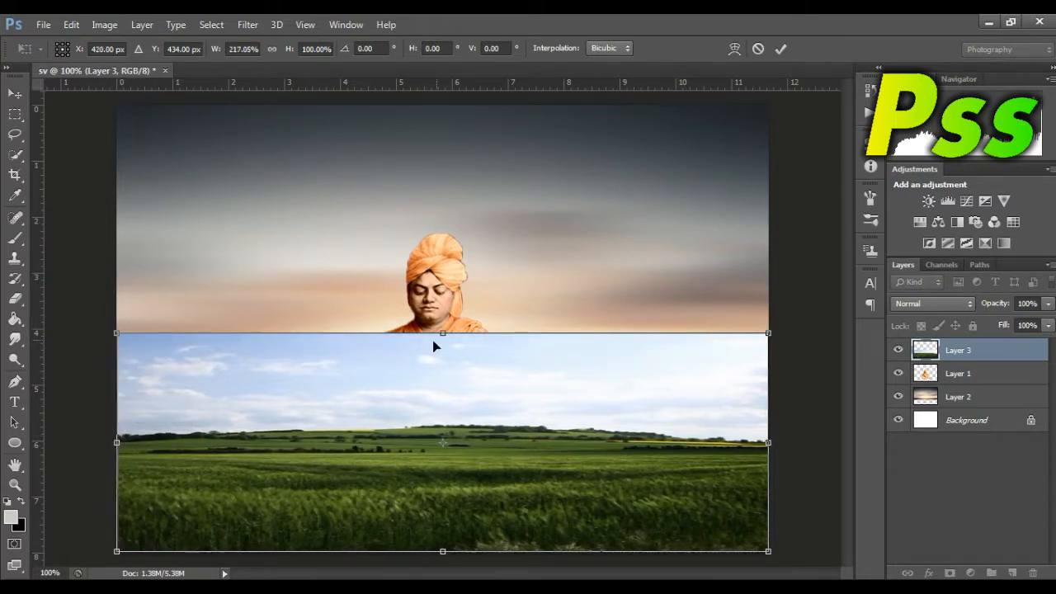
left_click_drag(443, 328, 443, 297)
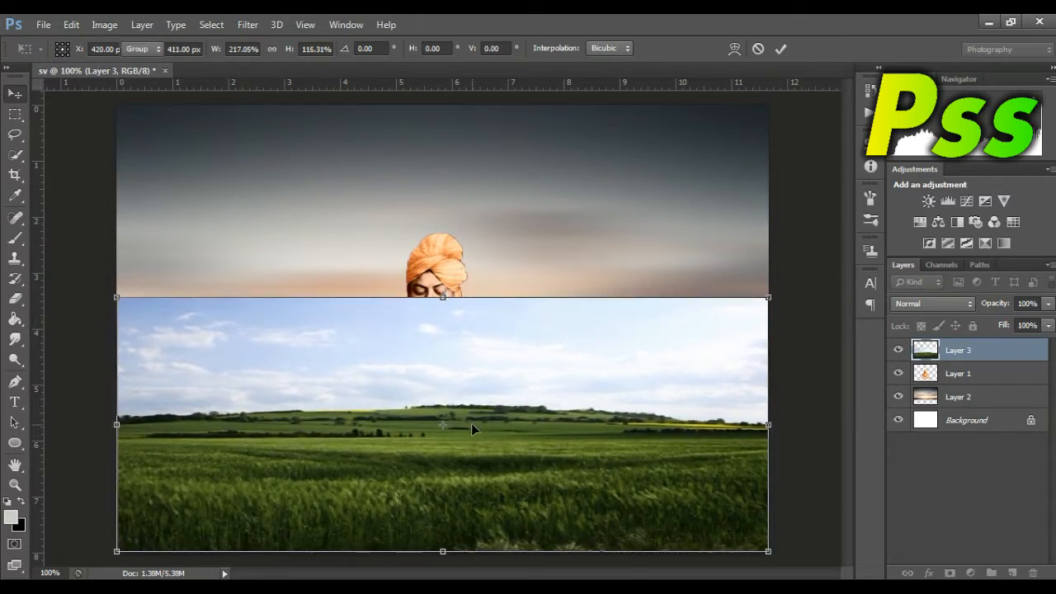
key("Return")
Step: Move the field layer beneath the seated figure's layer and stretch the field upward to 113.11% height
left_click_drag(932, 355, 931, 385)
left_click_drag(443, 297, 443, 264)
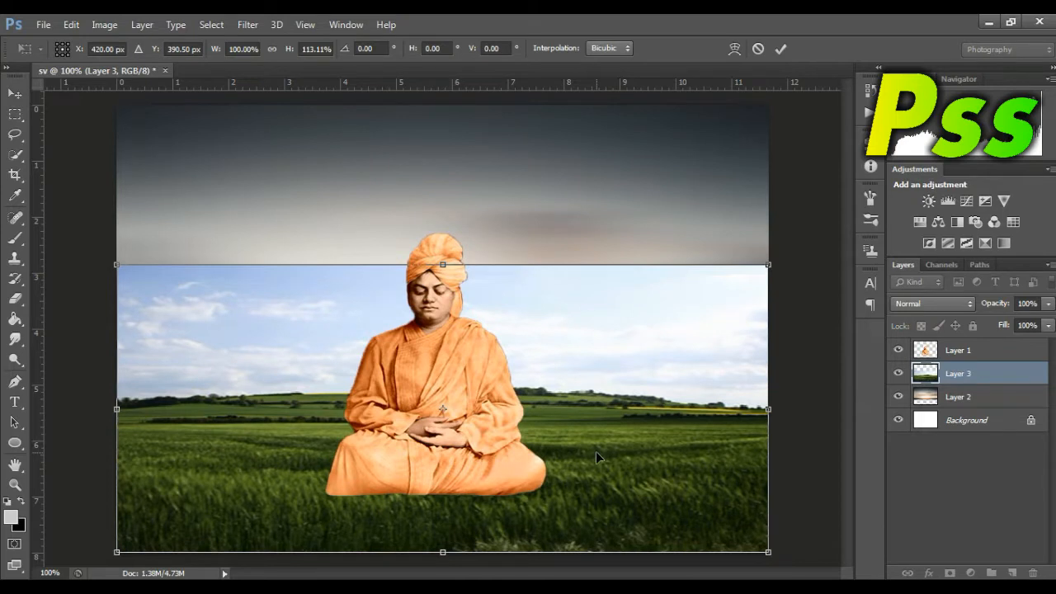
key("Return")
Step: Add a layer mask to Layer 3 and paint out the field image's blue sky with a soft black brush
left_click(950, 572)
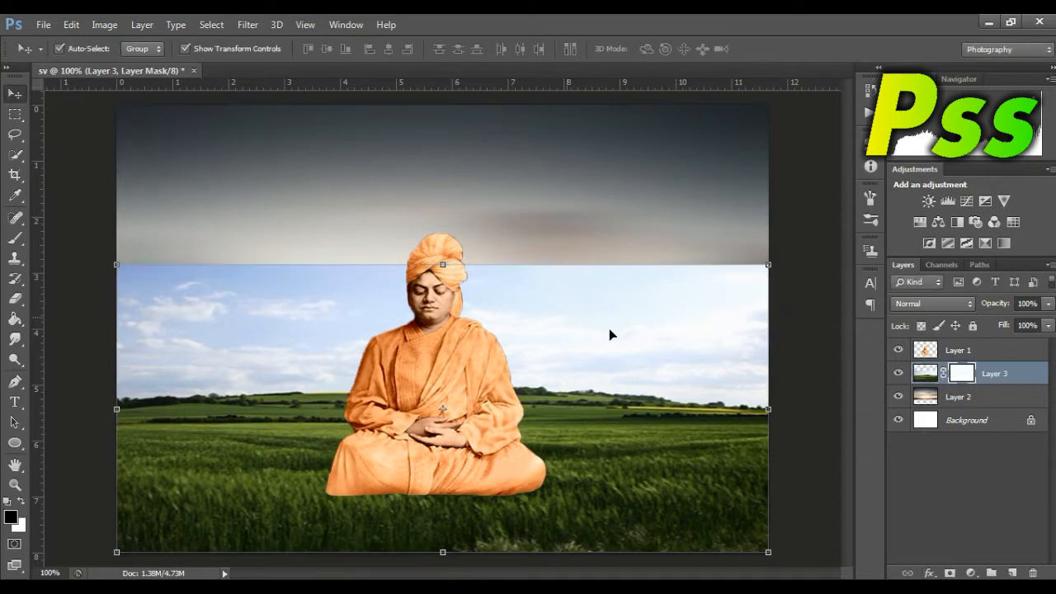
right_click(18, 239)
mouse_move(272, 278)
left_mouse_down()
mouse_move(228, 264)
mouse_move(417, 255)
mouse_move(115, 259)
mouse_move(229, 255)
mouse_move(156, 283)
mouse_move(121, 316)
mouse_move(125, 324)
mouse_move(230, 315)
mouse_move(176, 328)
left_mouse_up()
key("bracketleft")
left_click_drag(604, 283, 610, 283)
mouse_move(760, 319)
left_mouse_down()
mouse_move(760, 351)
mouse_move(697, 327)
left_mouse_up()
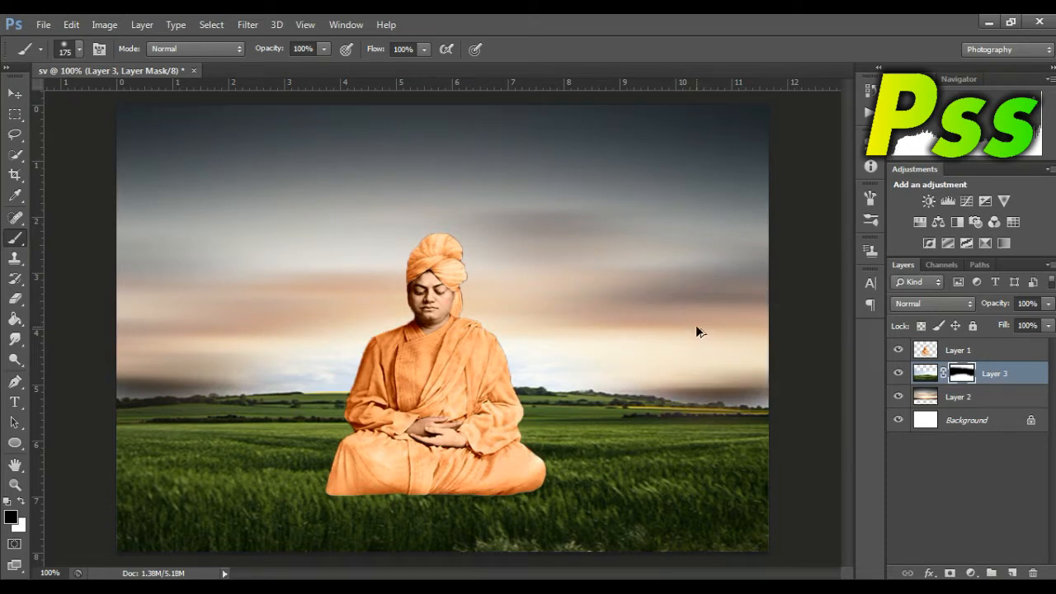
Step: Undo the last mask stroke, then mask out the remaining field sky along the horizon with a 100 px brush
key("ctrl+z")
key("bracketleft")
key("bracketleft")
key("bracketleft")
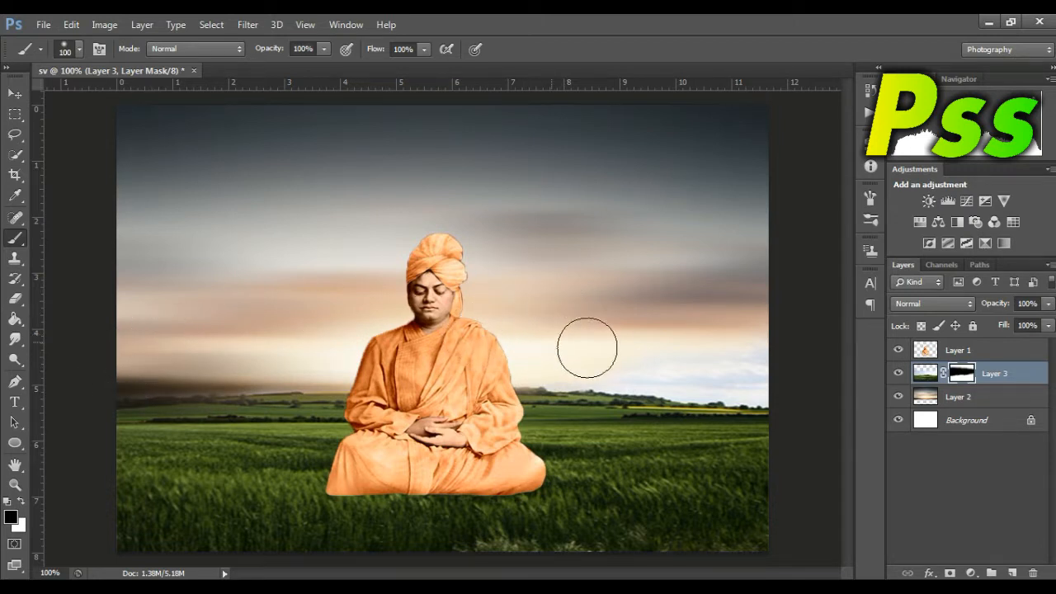
left_click(691, 372)
mouse_move(692, 371)
left_mouse_down()
mouse_move(783, 373)
mouse_move(556, 350)
mouse_move(812, 373)
left_mouse_up()
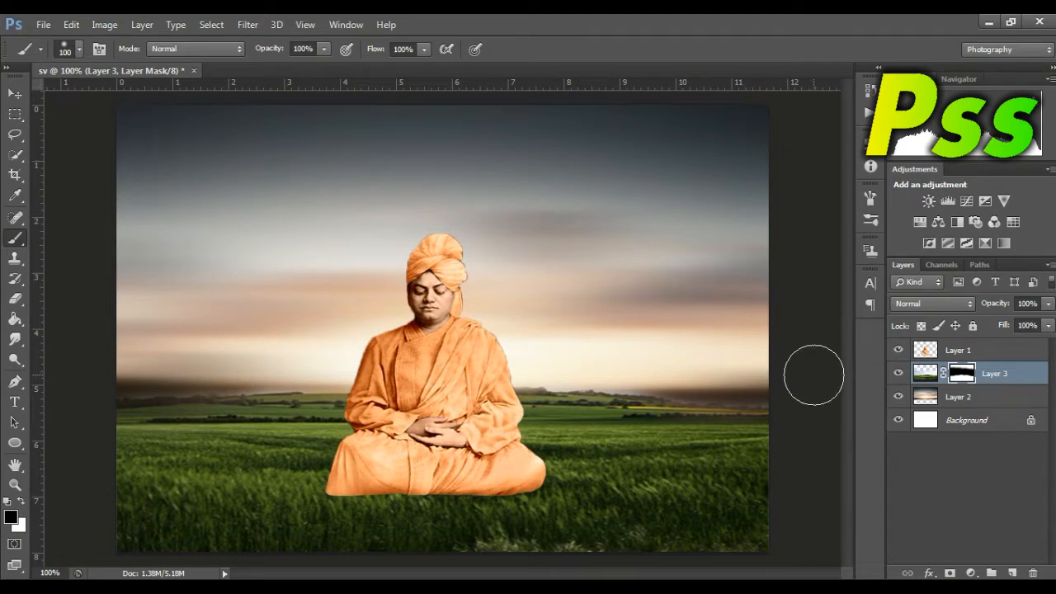
mouse_move(695, 370)
left_mouse_down()
mouse_move(628, 355)
mouse_move(813, 360)
left_mouse_up()
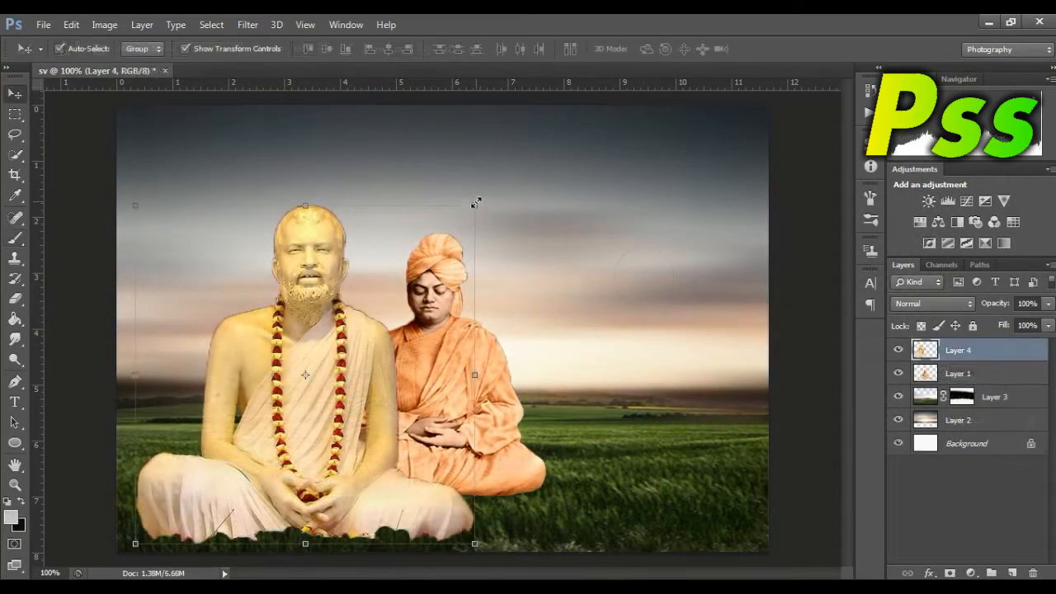
Step: Scale the bearded figure on Layer 4 down to about 40%, then shrink it further and place it on the orange-robed figure's chest
left_click_drag(477, 205, 274, 408)
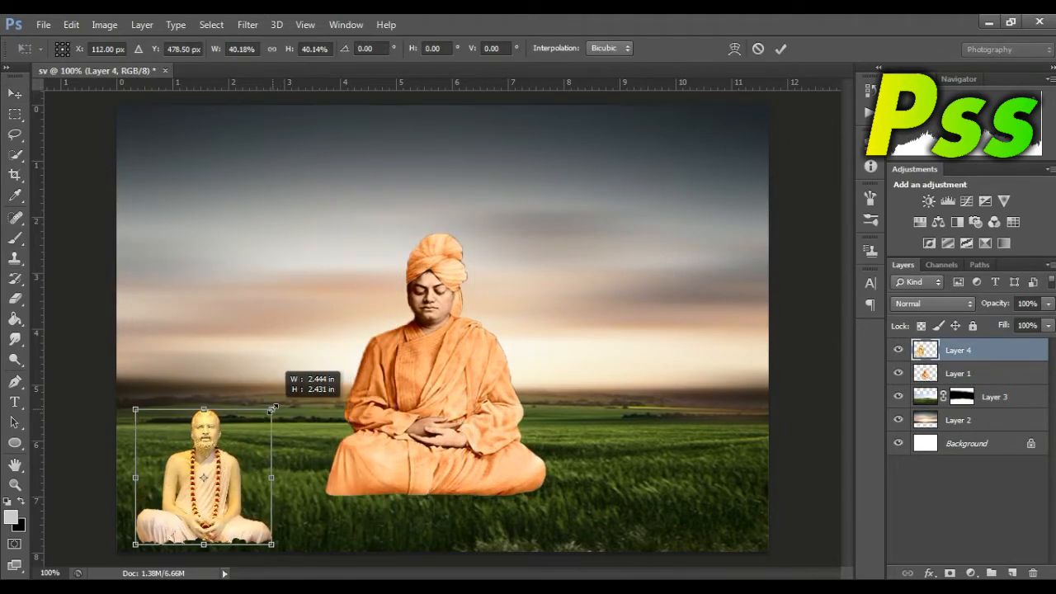
left_click_drag(225, 486, 300, 268)
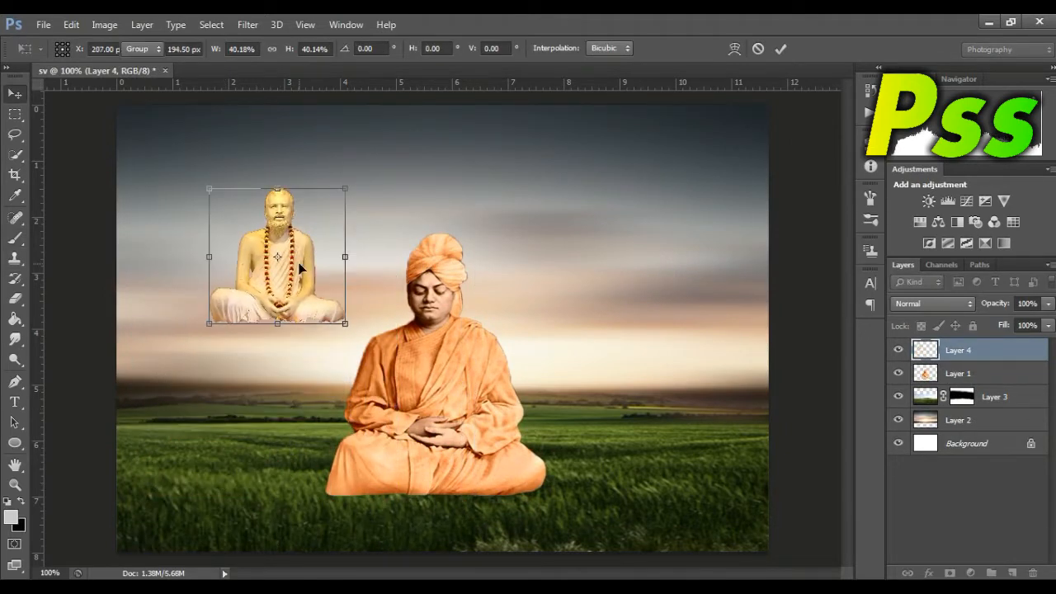
key("Return")
left_click_drag(347, 326, 452, 408)
key("Return")
left_click(828, 413)
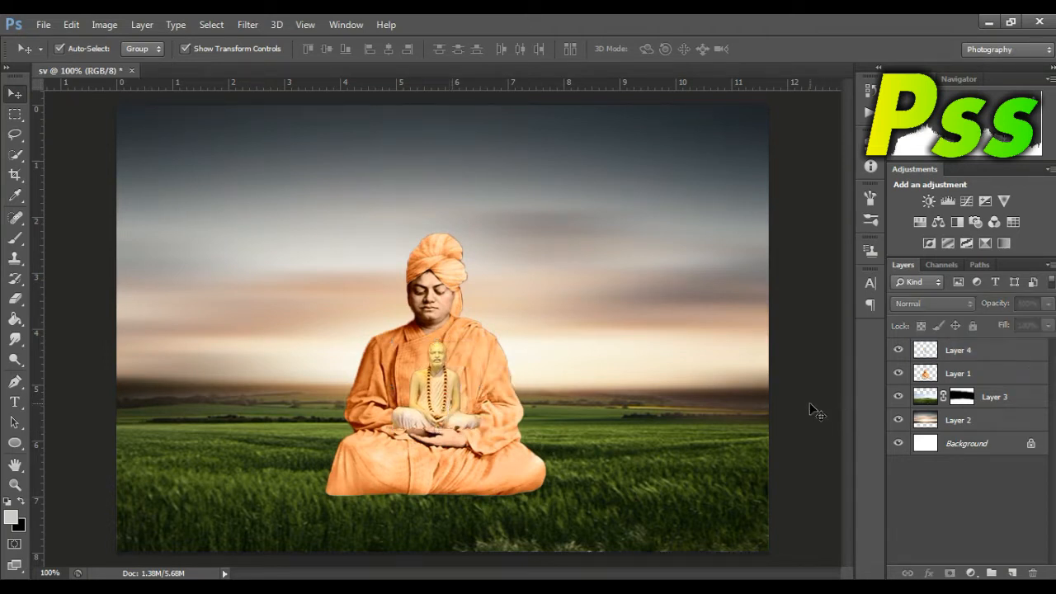
Step: Hide Layer 4 and move it beneath Layer 1, giving Layer 1 a layer mask
left_click(899, 350)
left_click(959, 376)
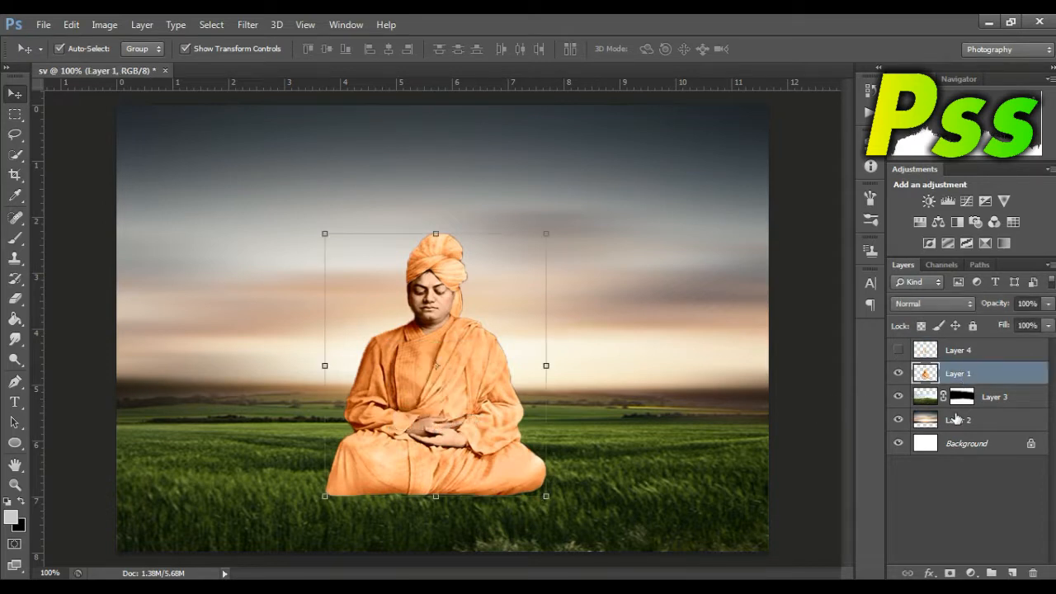
left_click(950, 572)
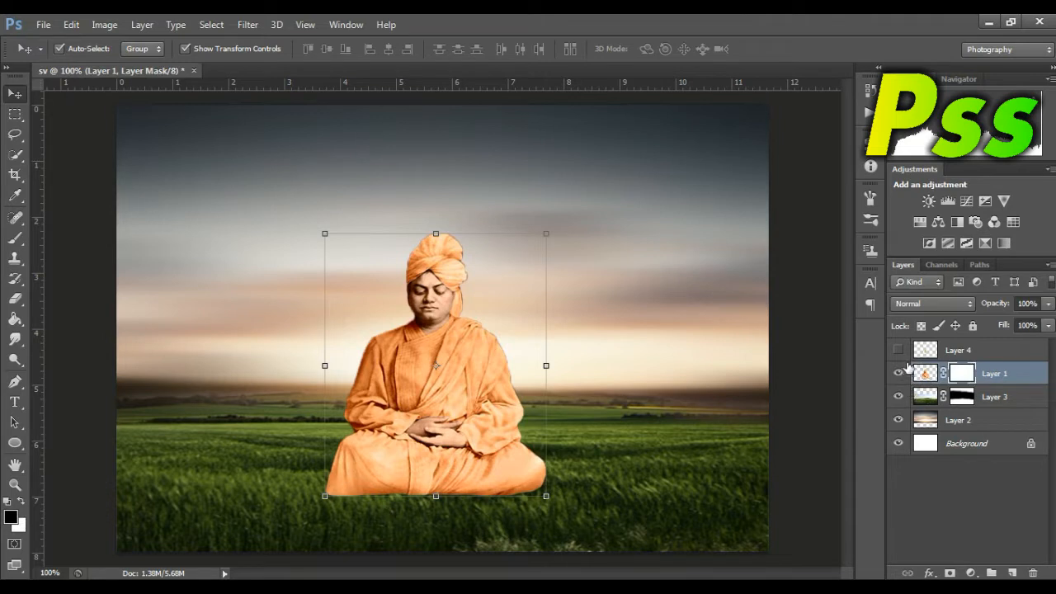
left_click_drag(926, 353, 926, 375)
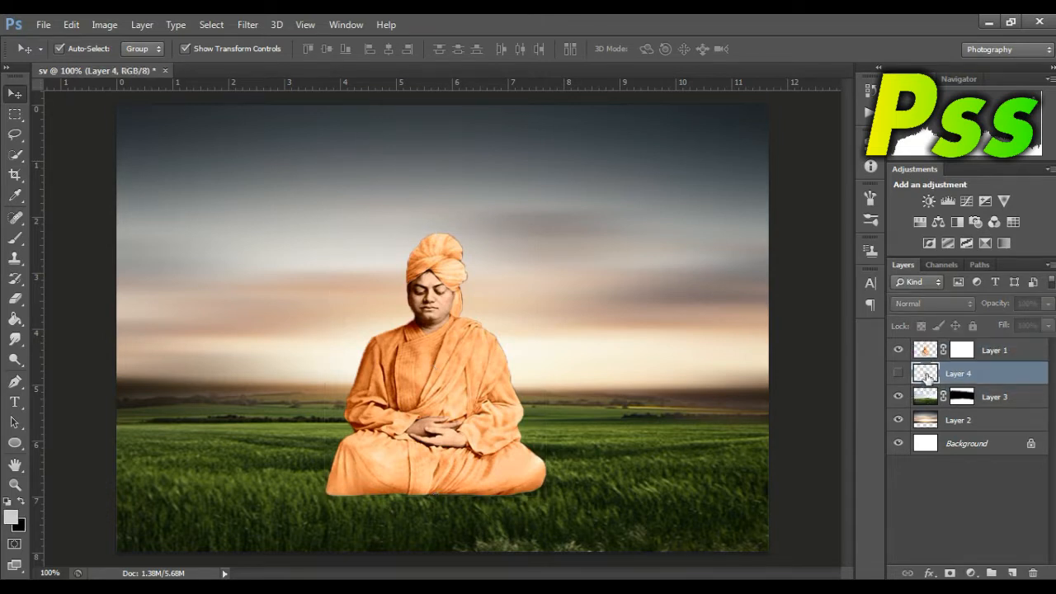
Step: Paint out the robed figure's chest on Layer 1's mask with a 100 px black brush and show Layer 4 again
left_click(962, 351)
left_click(15, 239)
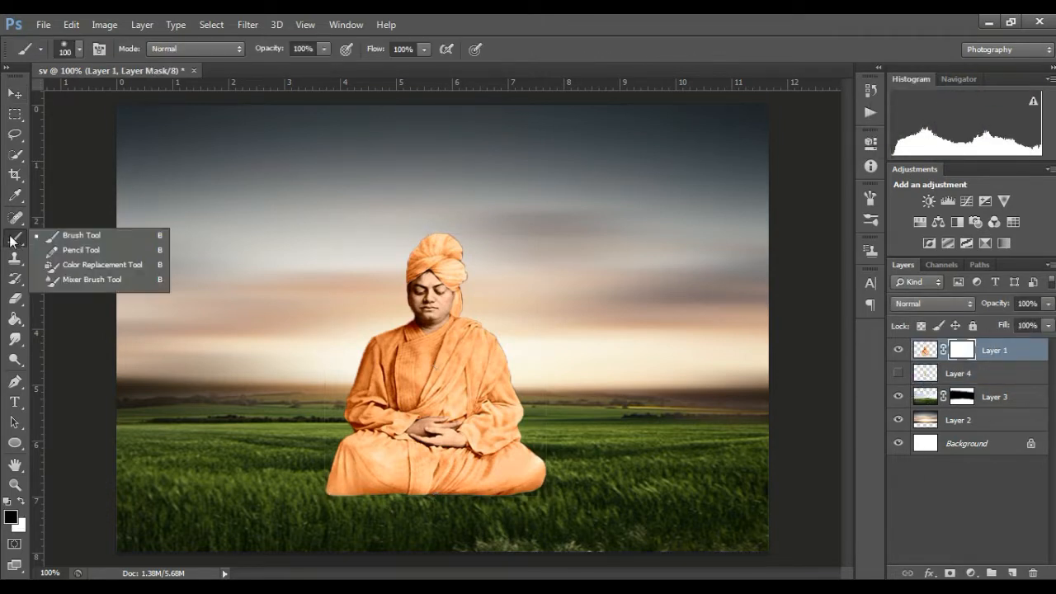
left_click(84, 239)
left_click(437, 389)
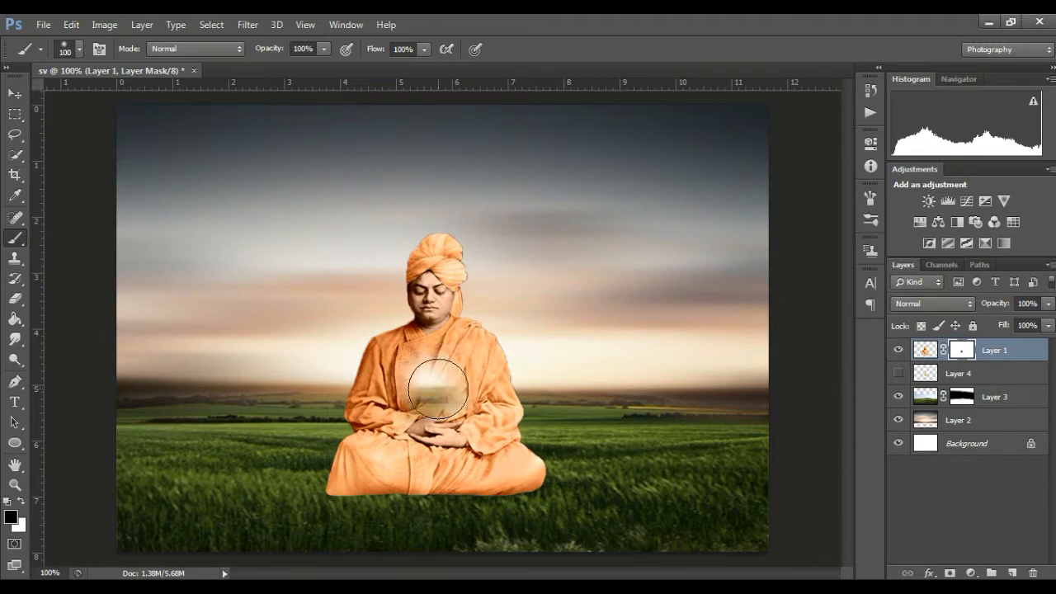
mouse_move(437, 389)
left_mouse_down()
mouse_move(446, 369)
mouse_move(432, 365)
mouse_move(437, 377)
mouse_move(409, 388)
left_mouse_up()
left_click(899, 373)
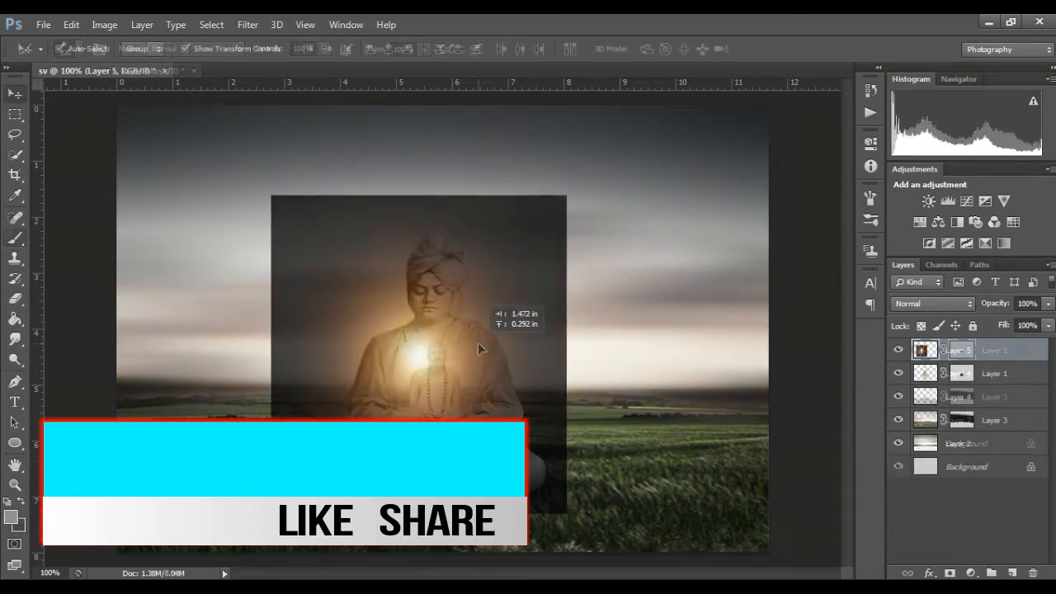
Step: Place the orange glow image over the figure on a layer directly beneath Layer 1, with Screen blending
left_click_drag(478, 343, 487, 348)
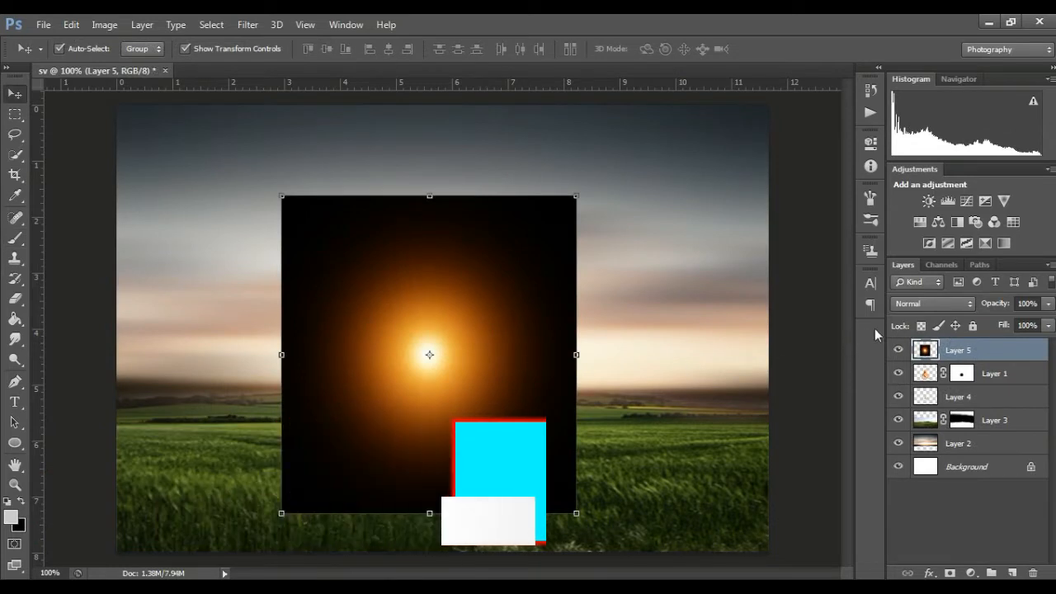
left_click_drag(927, 350, 930, 376)
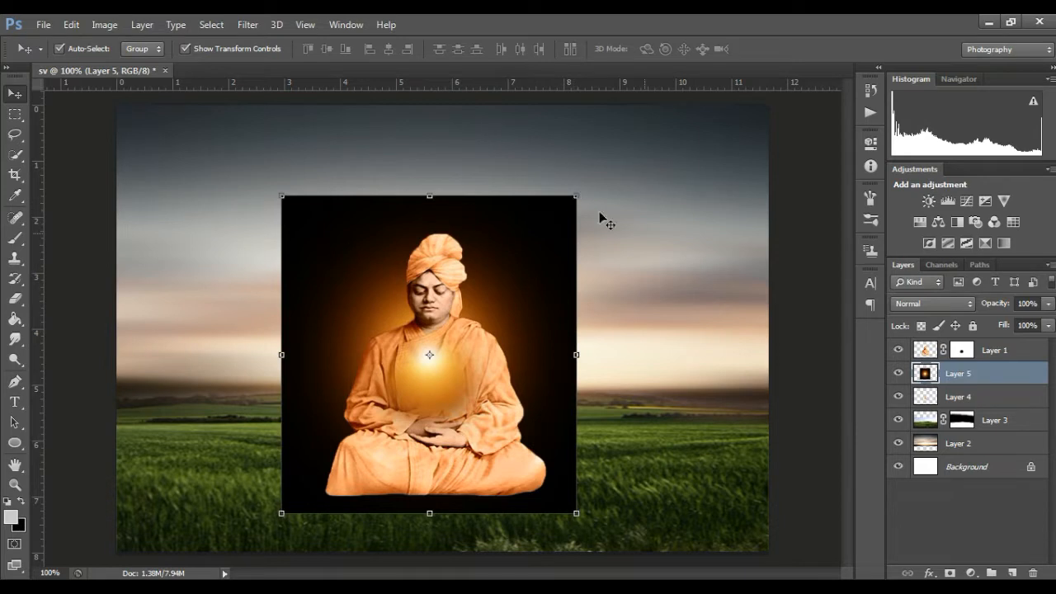
left_click(922, 304)
left_click(919, 148)
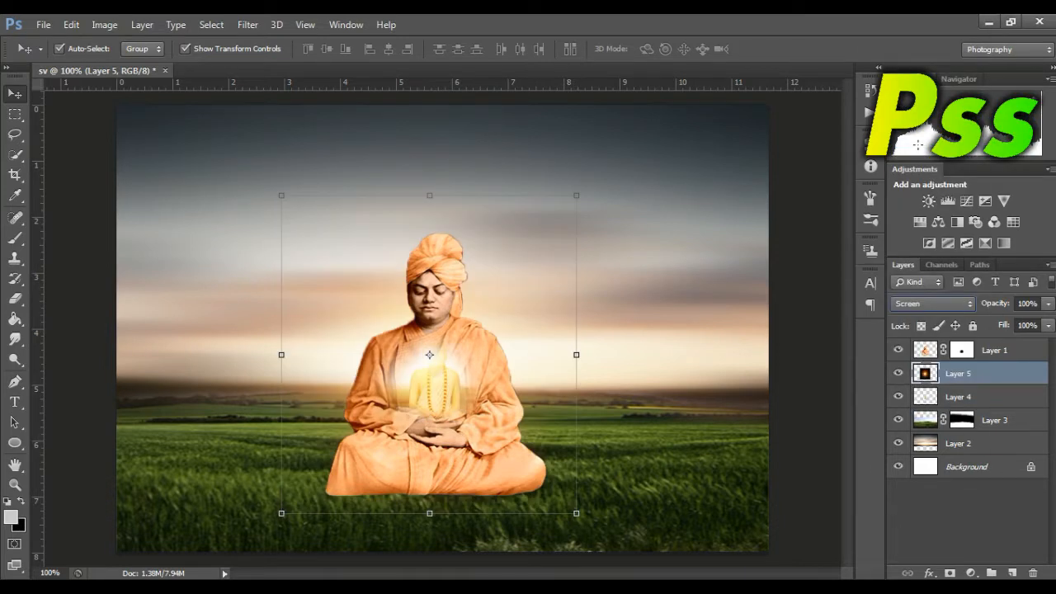
Step: Shrink the glow to 67.45% width and 46.83% height, centre it on the chest, and move its layer beneath Layer 4
left_click_drag(578, 193, 483, 365)
left_click_drag(392, 370, 448, 370)
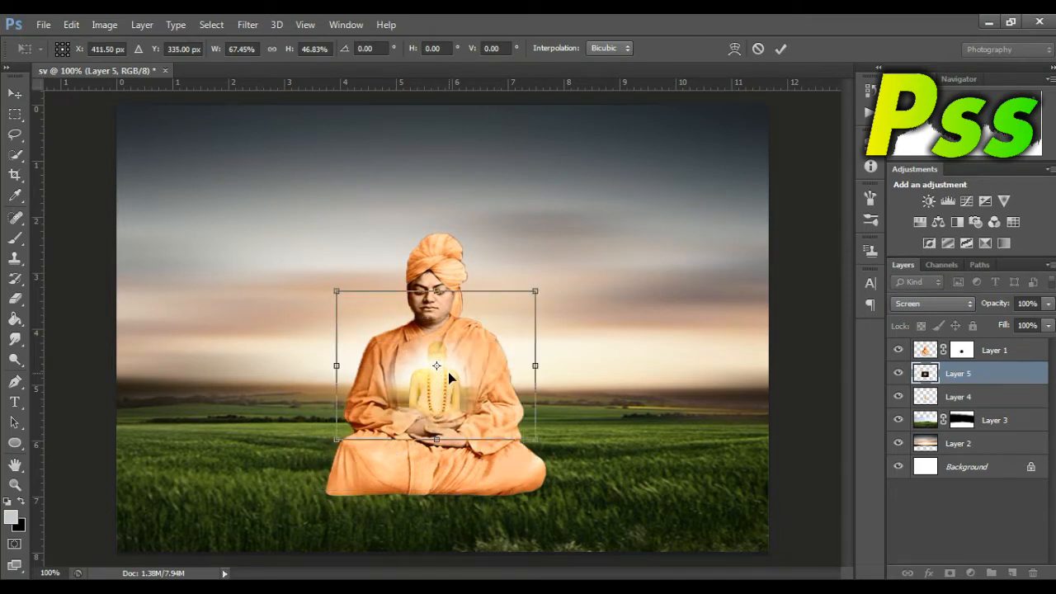
key("Return")
left_click_drag(932, 378, 932, 402)
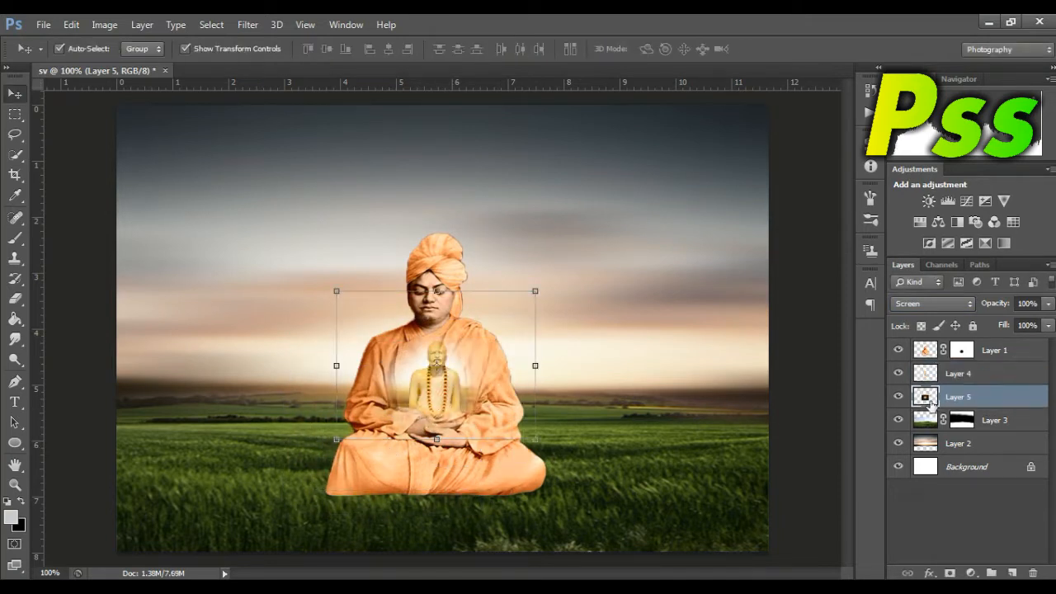
Step: Shrink the glow further around the small bearded figure and extend its lower edge down past the folded hands
left_click_drag(537, 290, 480, 327)
left_click_drag(448, 404, 461, 373)
key("Return")
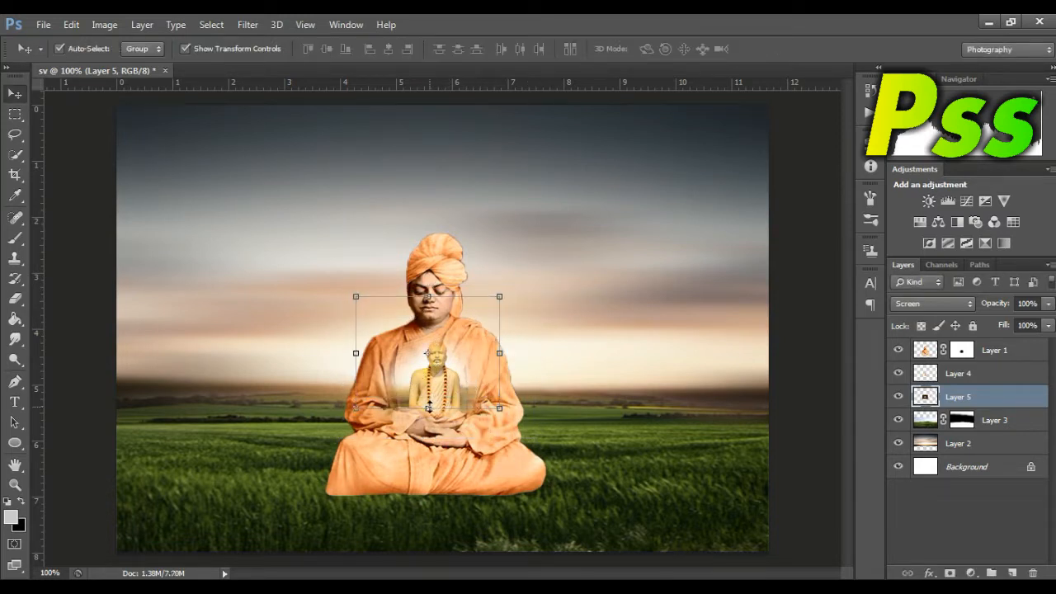
left_click_drag(428, 407, 428, 435)
key("Return")
Step: Set the glow layer's blend mode to Multiply and enlarge the glow to span the seated figure's full width
left_click(907, 305)
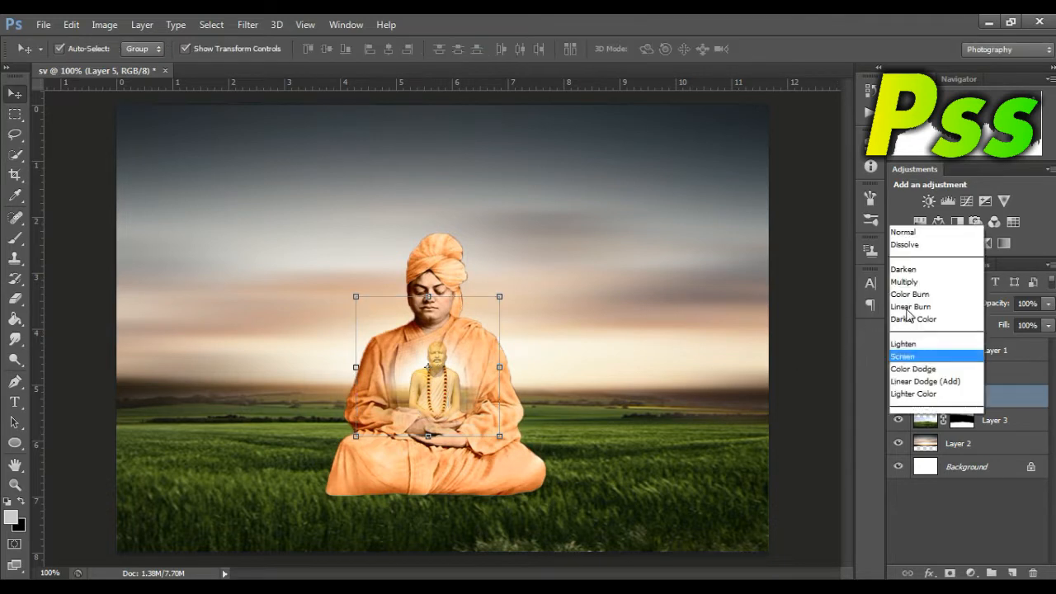
left_click(906, 71)
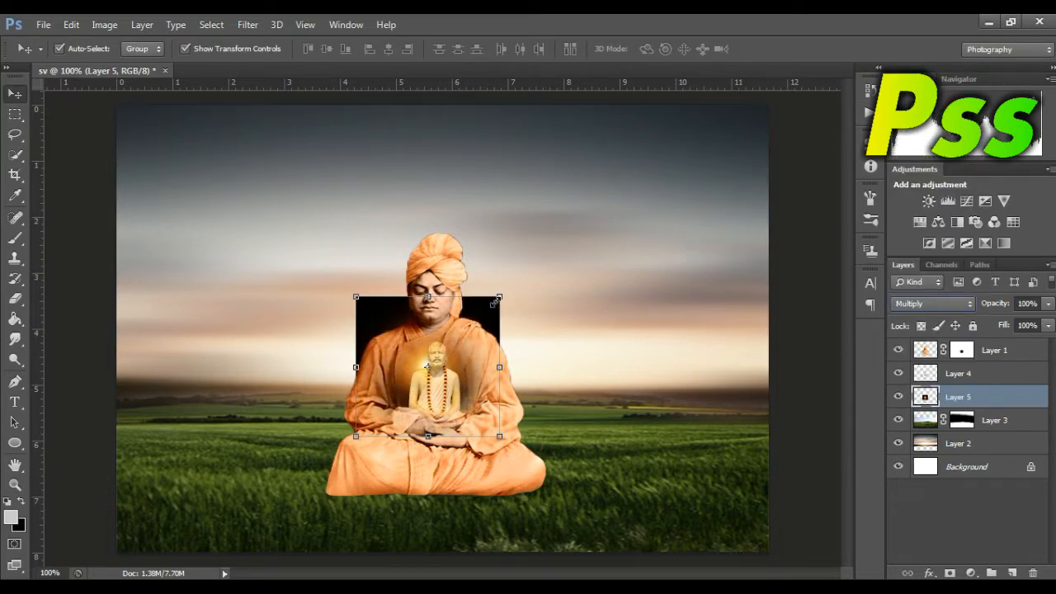
left_click_drag(499, 297, 546, 265)
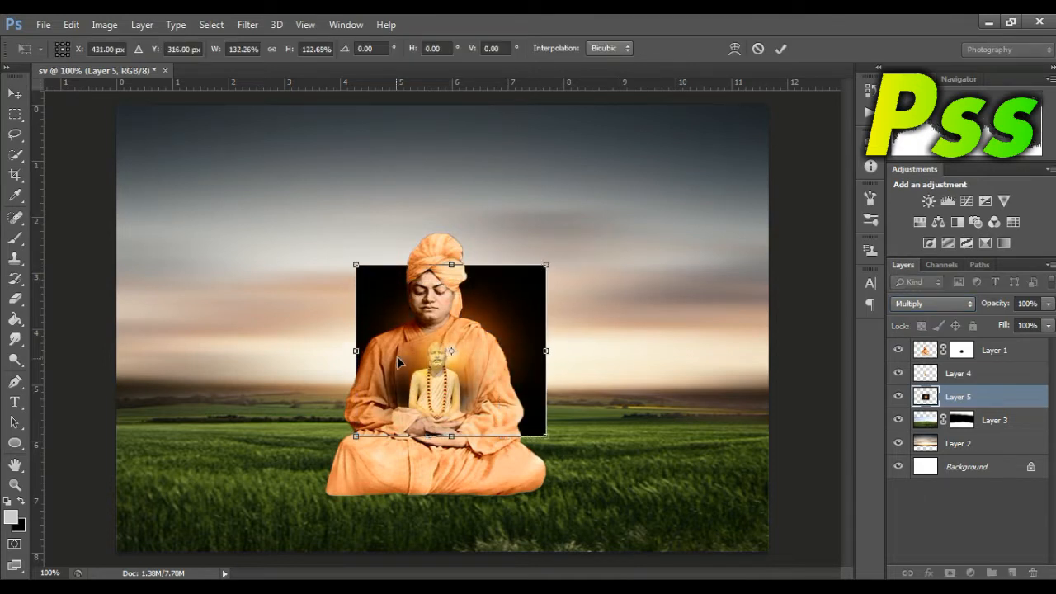
left_click_drag(358, 351, 326, 351)
left_click_drag(435, 266, 435, 244)
left_click_drag(473, 356, 476, 379)
key("Return")
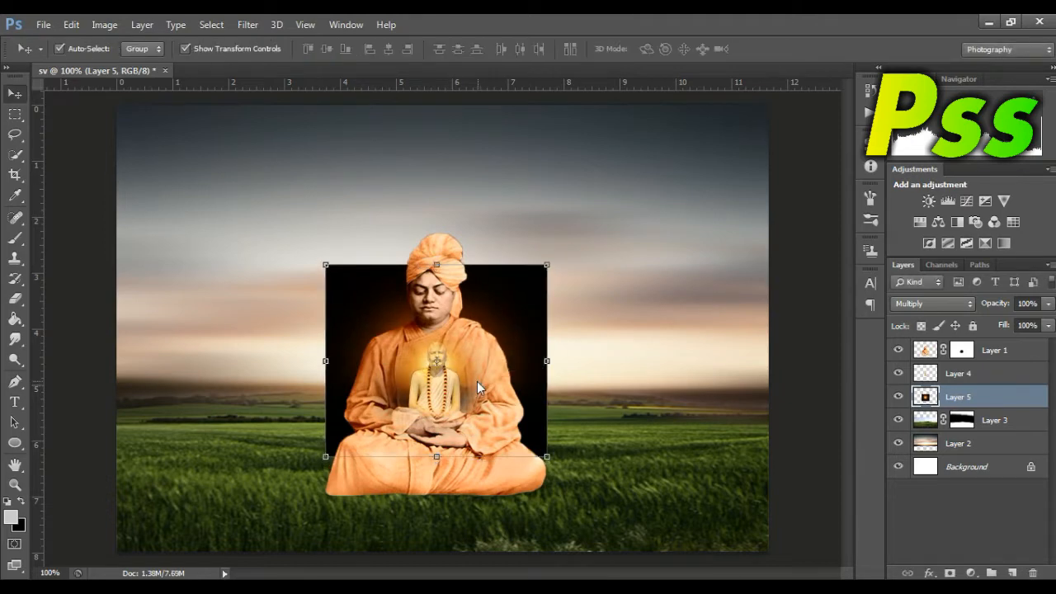
Step: Paint black on Layer 1's mask over the small figure's head with a size 35 brush
left_click(807, 400)
left_click(15, 485)
left_click_drag(454, 361, 518, 375)
scroll(839, 326, "down", 3)
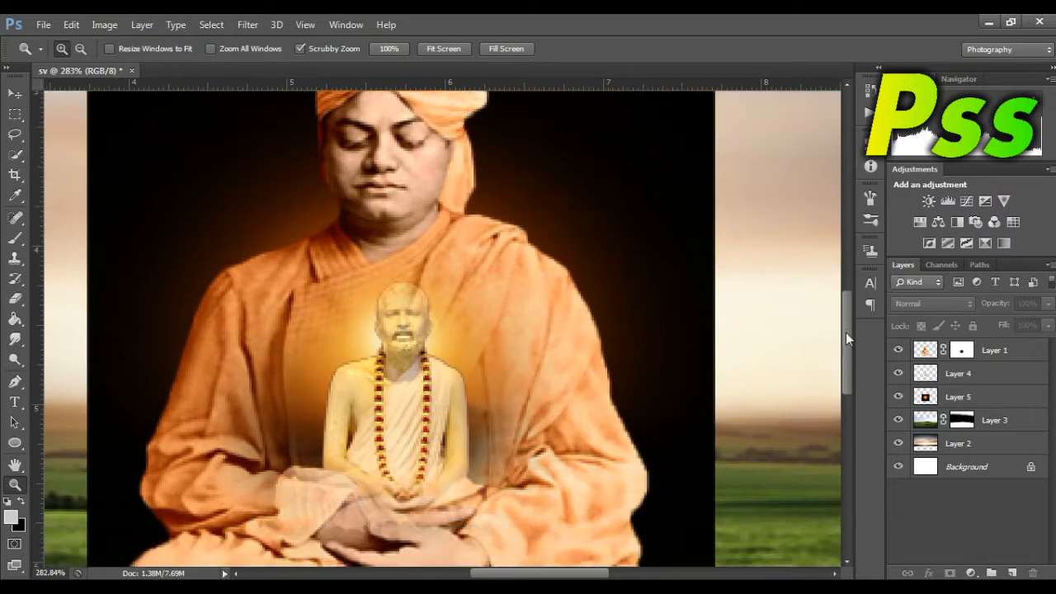
left_click_drag(518, 575, 510, 578)
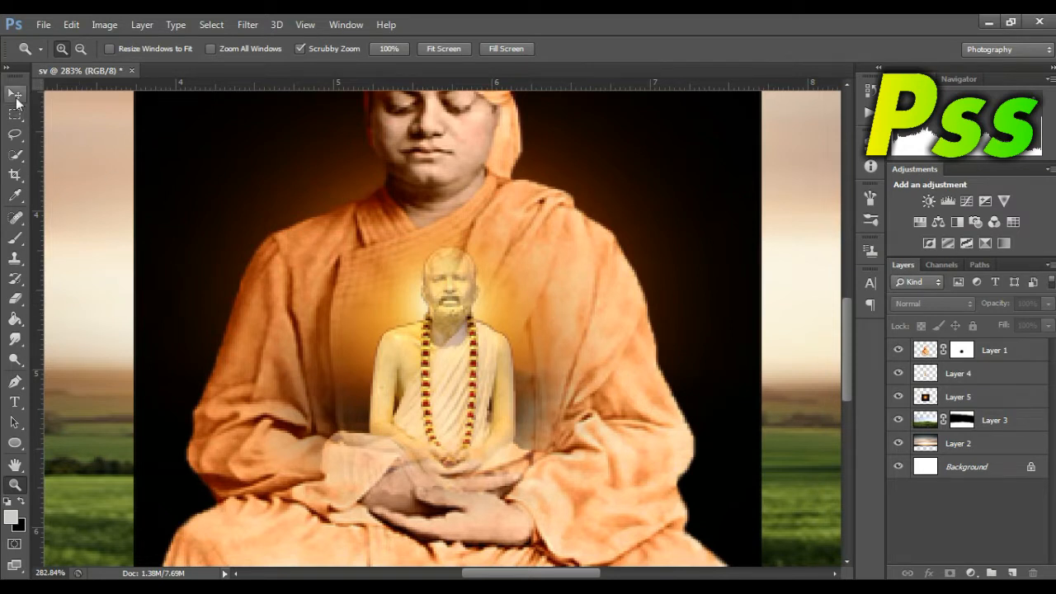
left_click(15, 96)
left_click(960, 352)
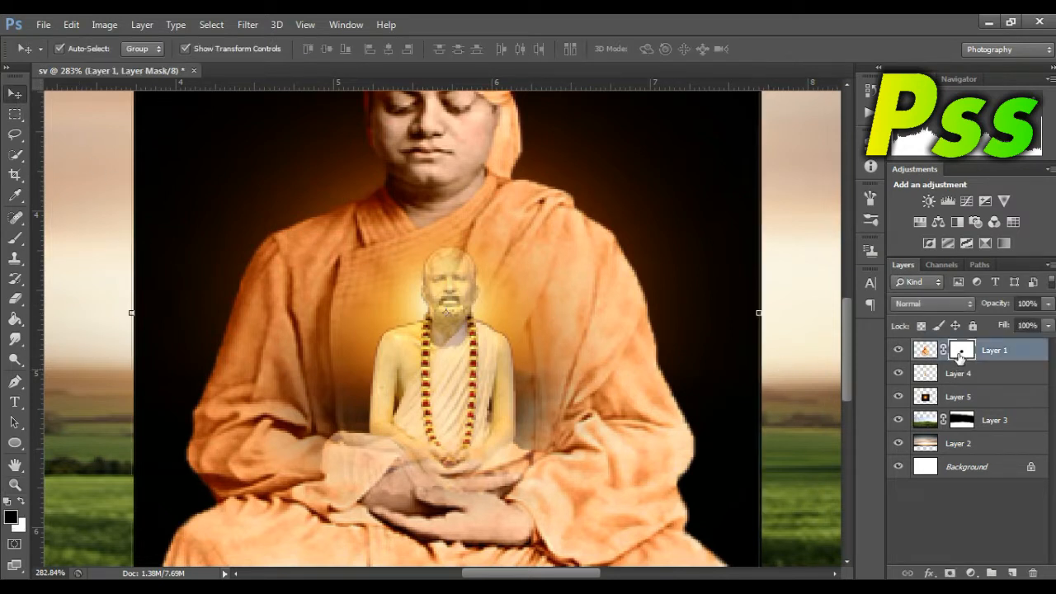
left_click(14, 240)
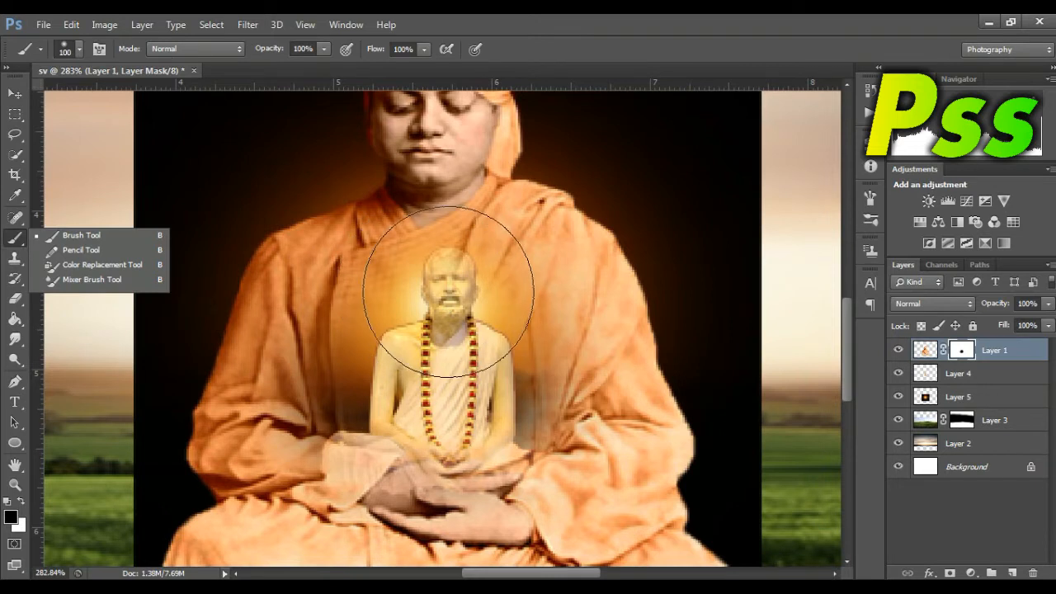
key("bracketleft")
key("bracketleft")
key("bracketleft")
key("bracketleft")
key("bracketleft")
key("bracketleft")
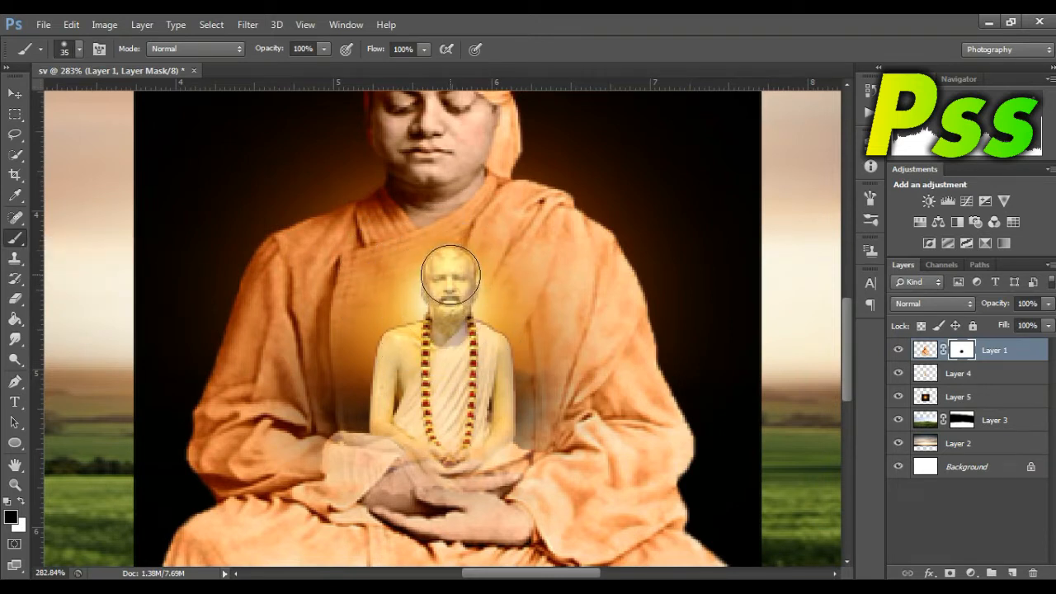
mouse_move(451, 275)
left_mouse_down()
mouse_move(475, 317)
mouse_move(443, 315)
mouse_move(451, 269)
mouse_move(452, 300)
mouse_move(470, 325)
mouse_move(441, 315)
mouse_move(458, 315)
mouse_move(451, 264)
mouse_move(420, 296)
left_mouse_up()
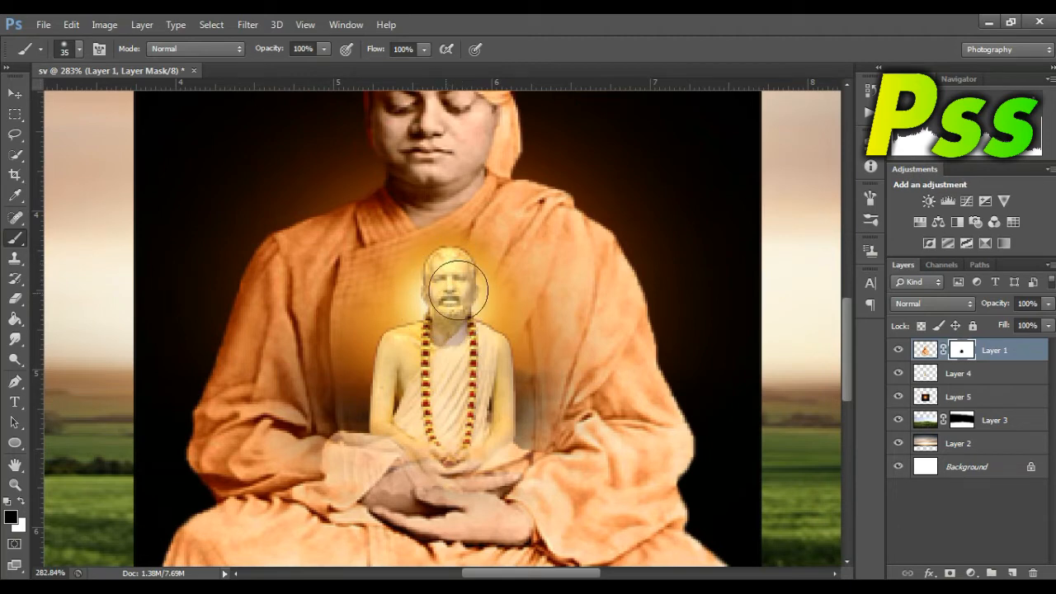
Step: Add a layer mask to the glow layer, Layer 5
left_click(11, 487)
left_click_drag(443, 405, 400, 415)
left_click(968, 401)
left_click(950, 572)
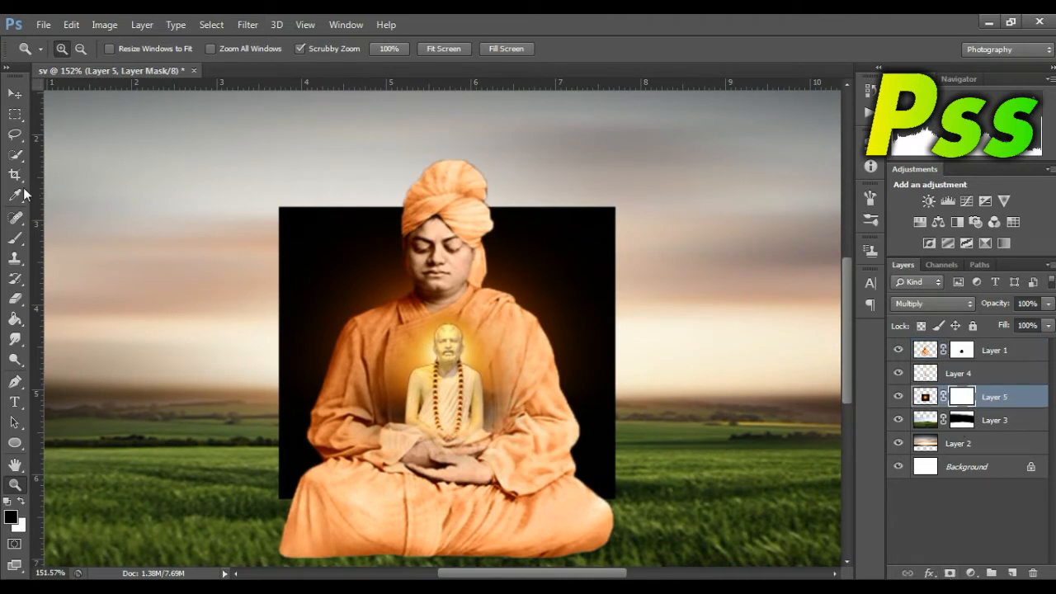
left_click(17, 240)
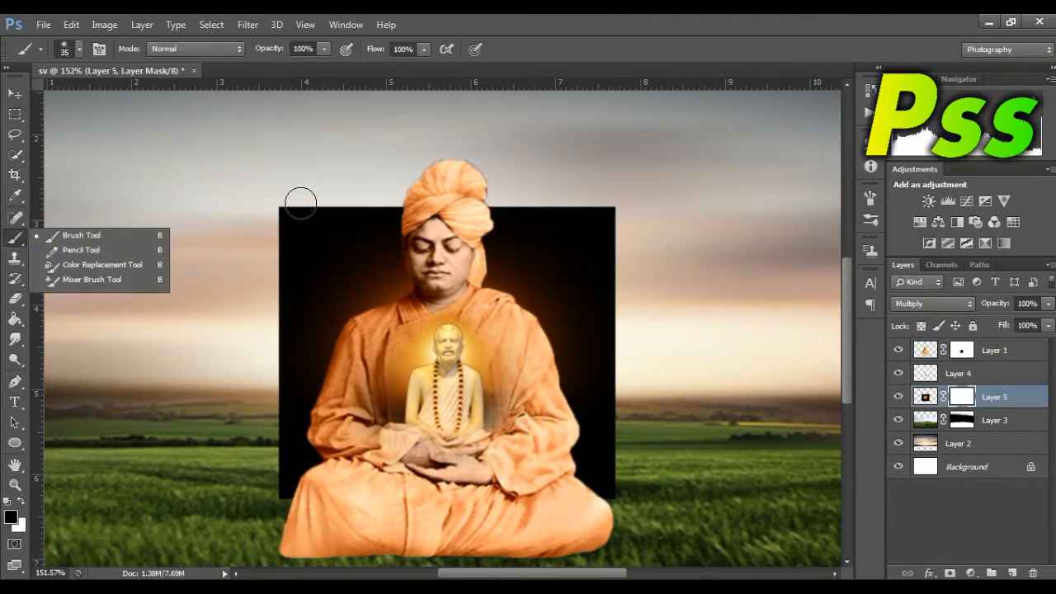
Step: Shrink the glow to 92.66% width and 93.55% height and nudge it up to Y 326 px
left_click(13, 95)
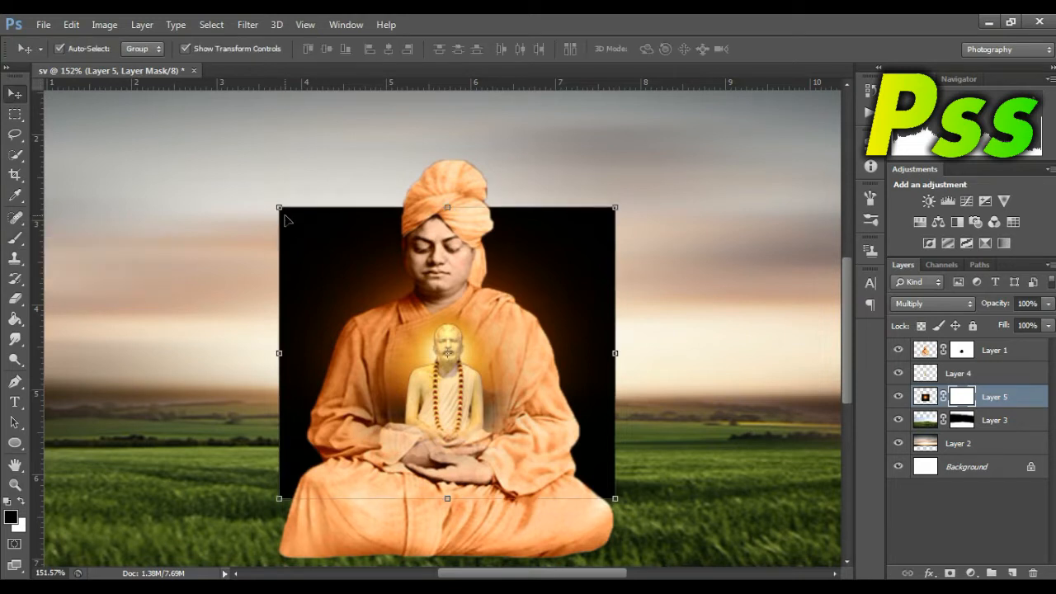
left_click_drag(274, 202, 289, 219)
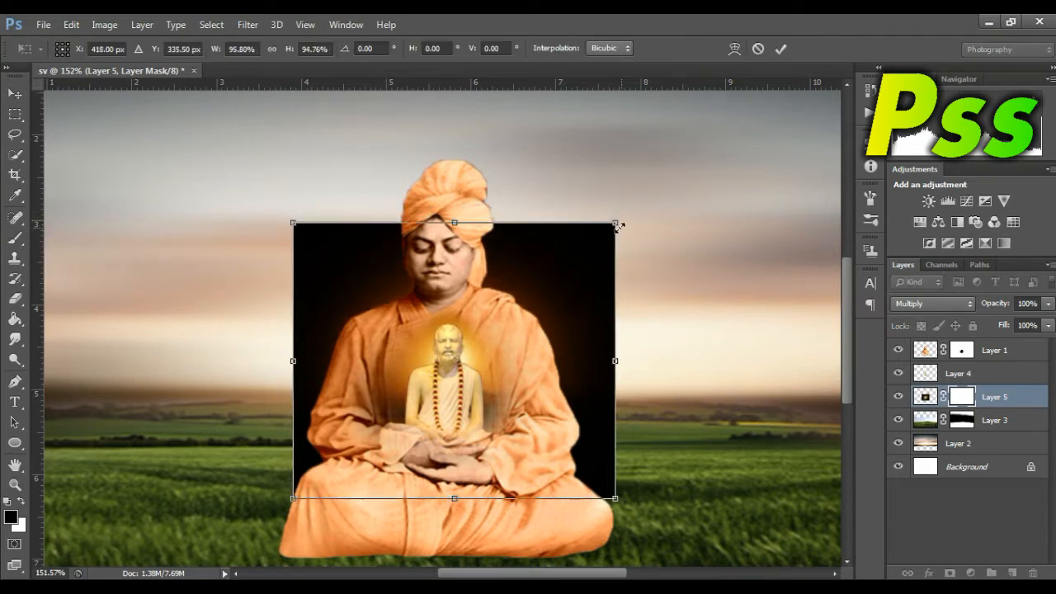
left_click_drag(623, 224, 607, 223)
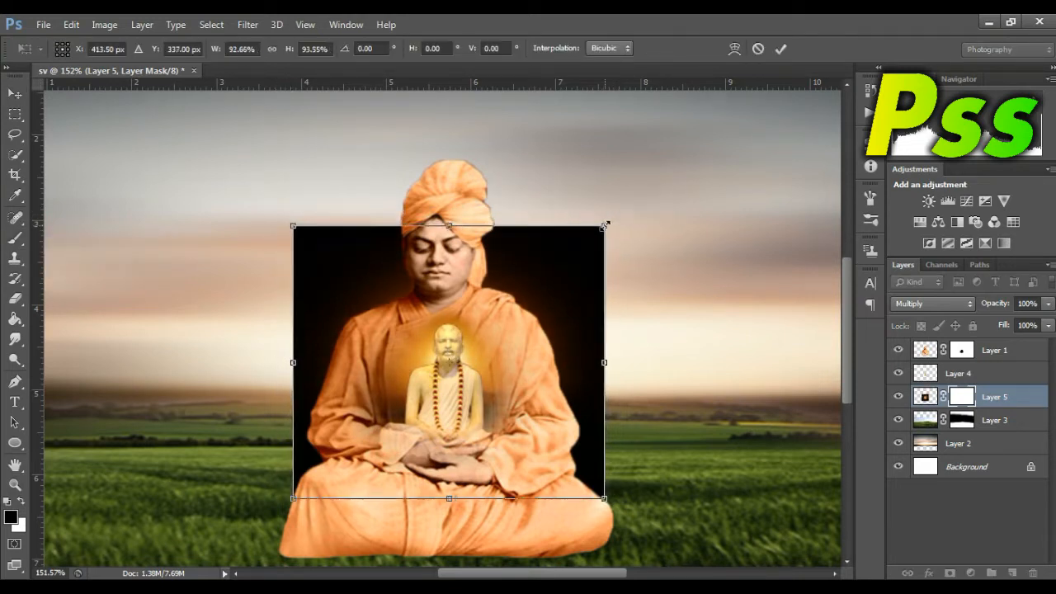
key("Up")
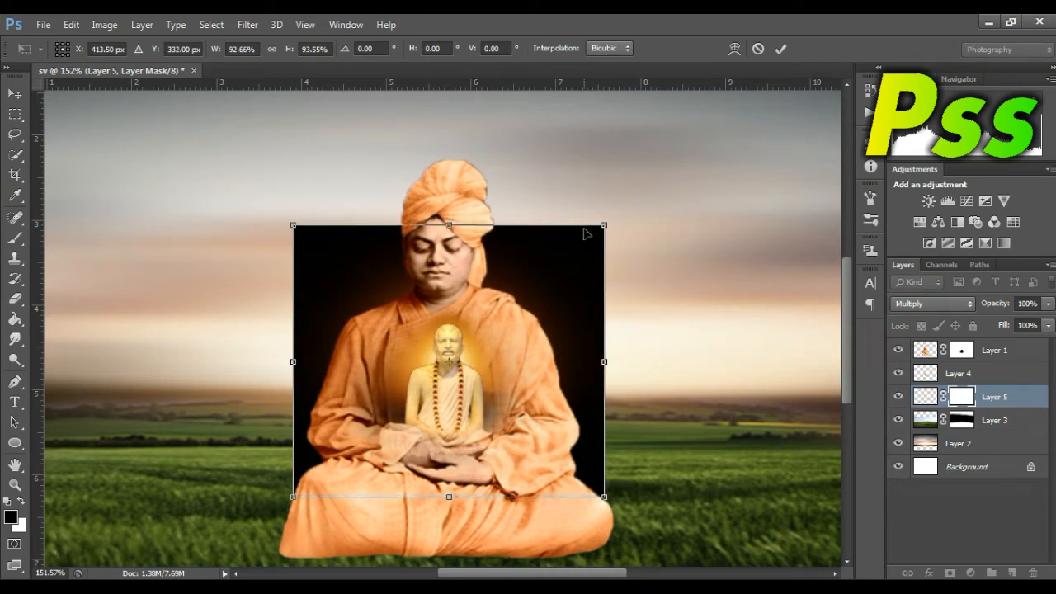
key("Up")
key("Up")
key("Up")
key("Up")
key("Up")
key("Up")
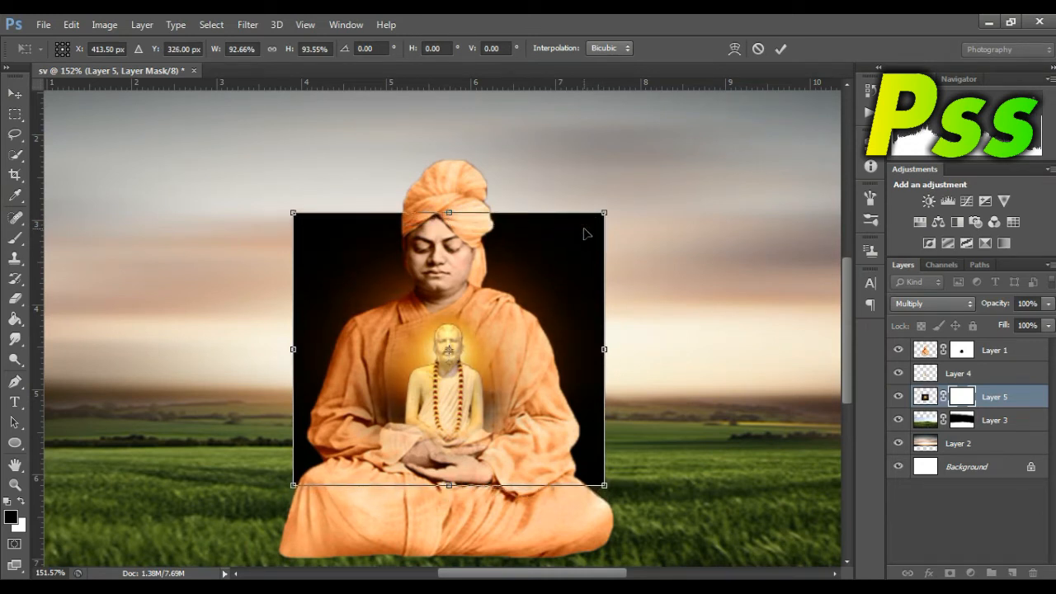
key("Return")
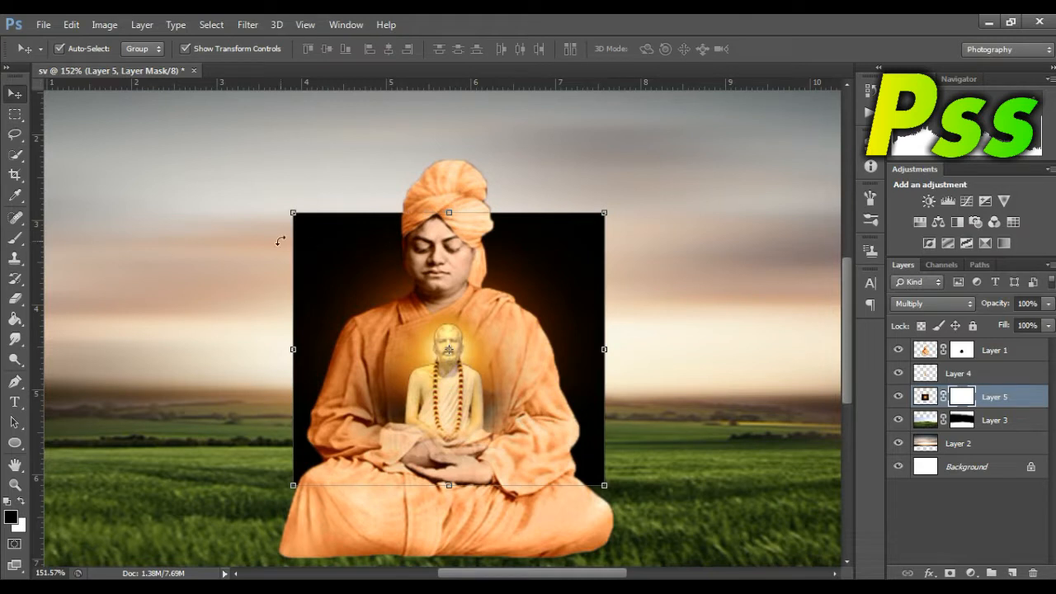
Step: Hide the black square around the seated figure by painting black on Layer 5's mask with a size 100 brush, keeping the chest glow
left_click(15, 238)
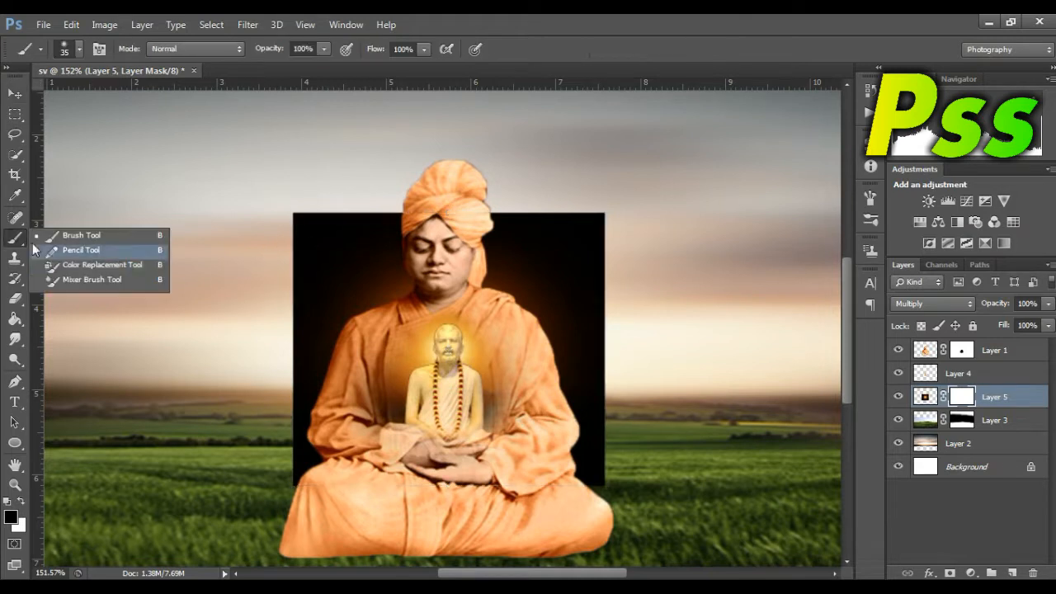
left_click(299, 234)
key("bracketright")
key("bracketright")
key("bracketright")
key("bracketright")
key("bracketright")
key("bracketright")
key("bracketright")
key("bracketright")
mouse_move(292, 221)
left_mouse_down()
mouse_move(361, 190)
mouse_move(366, 209)
mouse_move(306, 243)
mouse_move(425, 204)
mouse_move(309, 245)
mouse_move(425, 243)
mouse_move(269, 221)
mouse_move(436, 181)
mouse_move(372, 209)
mouse_move(278, 330)
mouse_move(289, 371)
mouse_move(348, 272)
left_mouse_up()
mouse_move(306, 322)
left_mouse_down()
mouse_move(331, 390)
mouse_move(274, 438)
left_mouse_up()
mouse_move(683, 236)
left_mouse_down()
mouse_move(366, 281)
mouse_move(356, 359)
mouse_move(340, 404)
mouse_move(311, 431)
mouse_move(365, 332)
mouse_move(332, 426)
left_mouse_up()
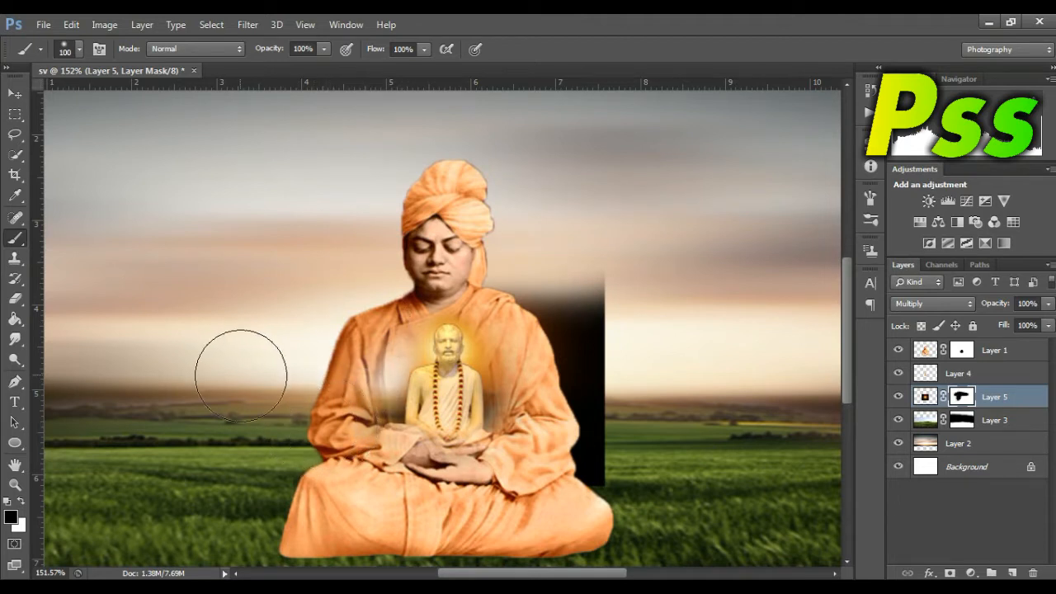
key("ctrl+z")
mouse_move(339, 245)
left_mouse_down()
mouse_move(292, 331)
mouse_move(262, 232)
mouse_move(261, 387)
mouse_move(261, 355)
mouse_move(381, 244)
mouse_move(350, 283)
mouse_move(436, 232)
mouse_move(707, 220)
mouse_move(440, 214)
mouse_move(643, 274)
mouse_move(569, 236)
mouse_move(541, 235)
mouse_move(633, 385)
mouse_move(593, 381)
mouse_move(610, 430)
mouse_move(578, 484)
left_mouse_up()
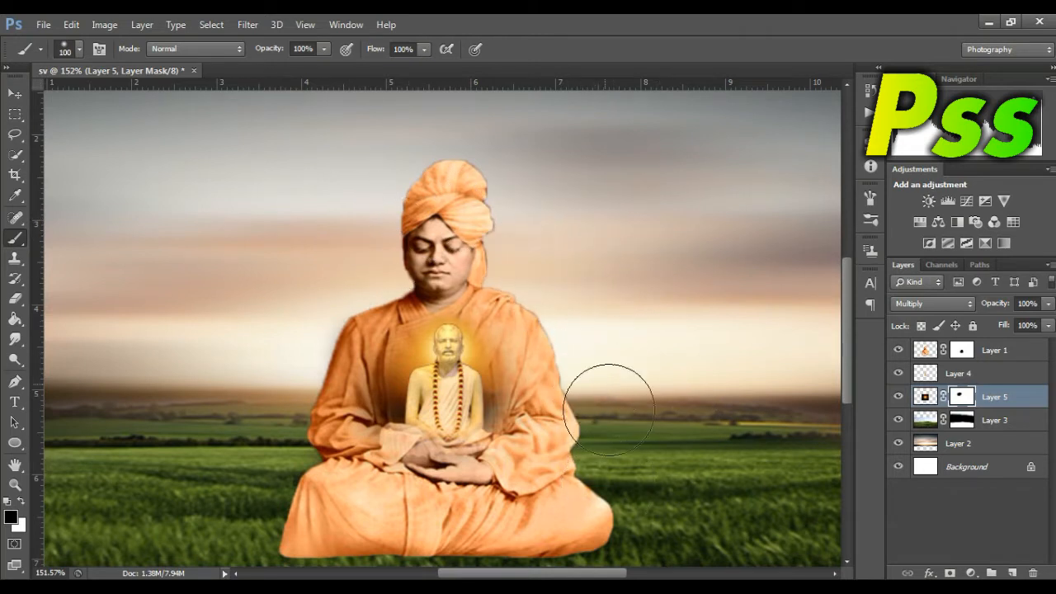
mouse_move(569, 209)
left_mouse_down()
mouse_move(320, 215)
mouse_move(268, 329)
mouse_move(296, 447)
mouse_move(293, 405)
mouse_move(297, 470)
mouse_move(255, 487)
left_mouse_up()
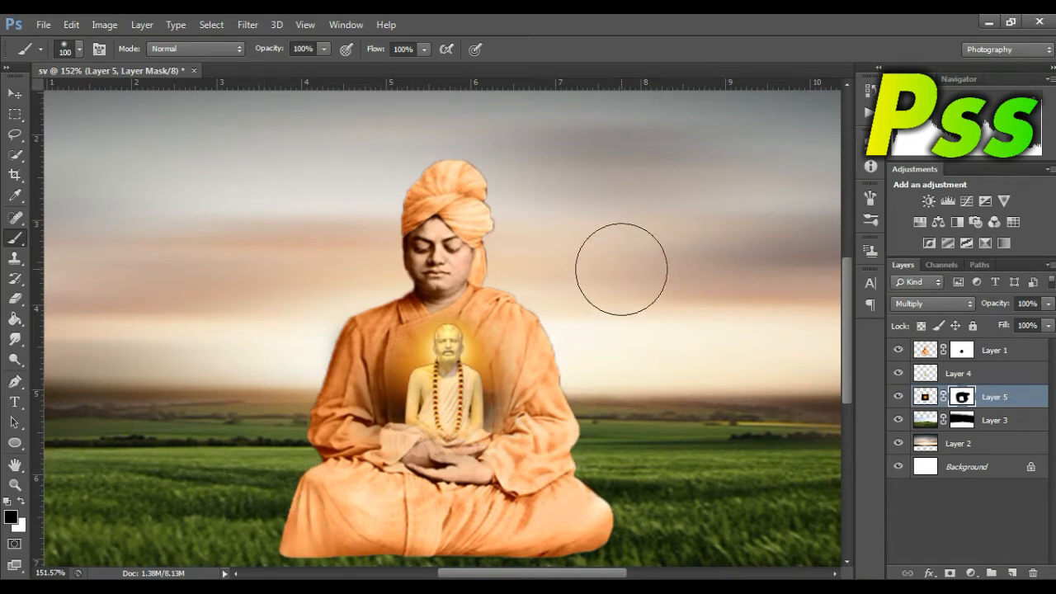
Step: Restore the orange robe on both sides of the small figure by painting white on Layer 1's mask with a size 30 brush
left_click(15, 485)
mouse_move(402, 468)
left_mouse_down()
mouse_move(463, 467)
mouse_move(611, 372)
left_mouse_up()
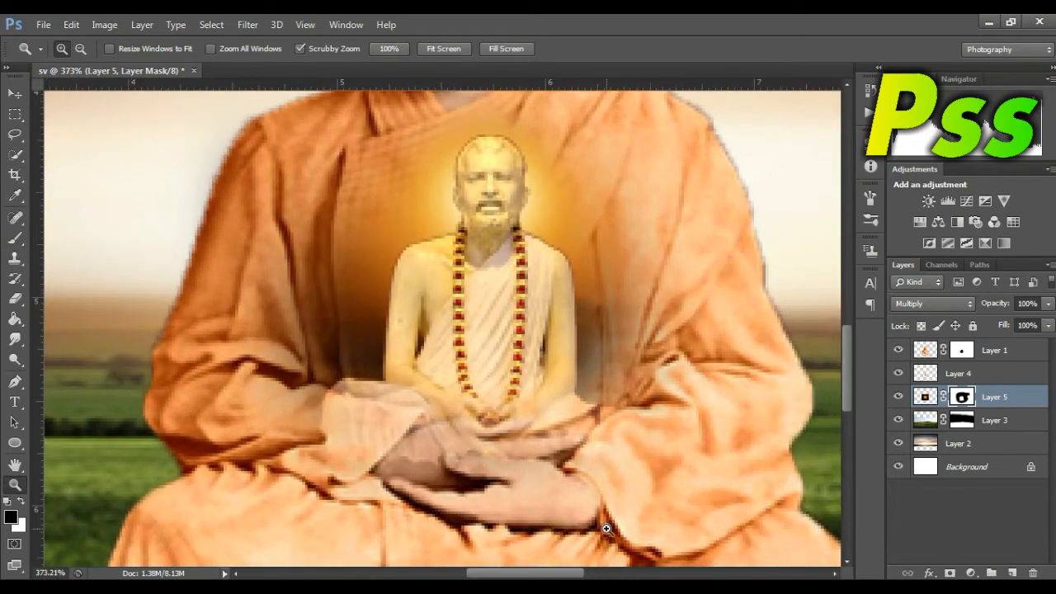
left_click_drag(554, 574, 562, 574)
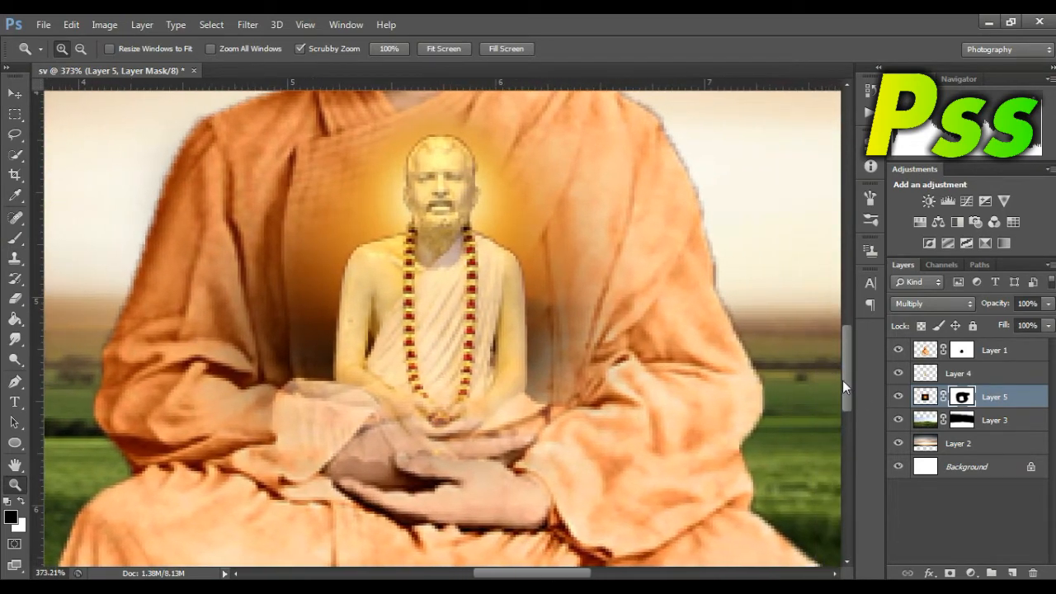
left_click_drag(843, 381, 845, 369)
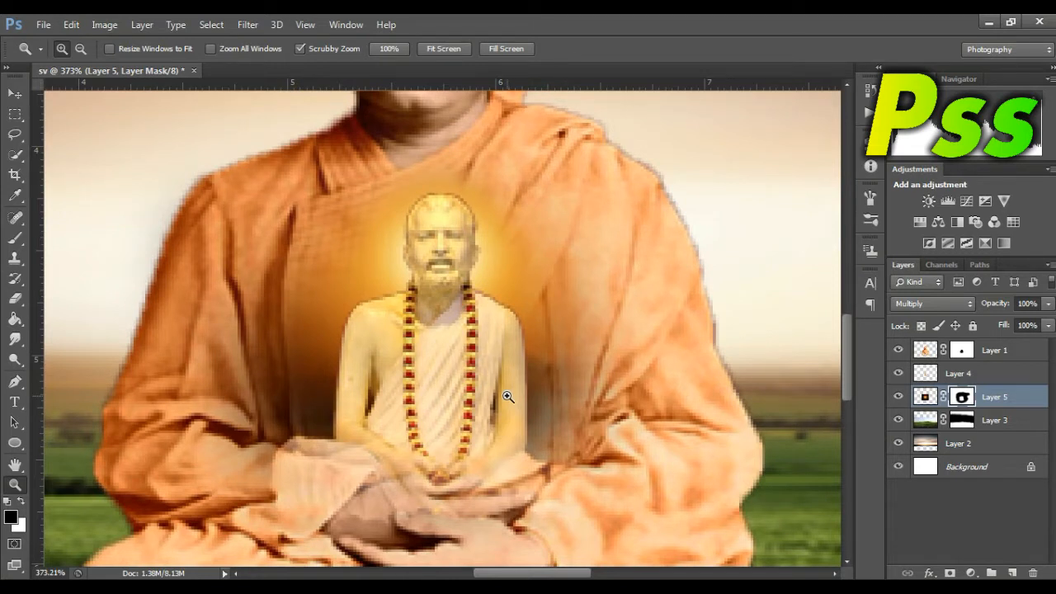
key("v")
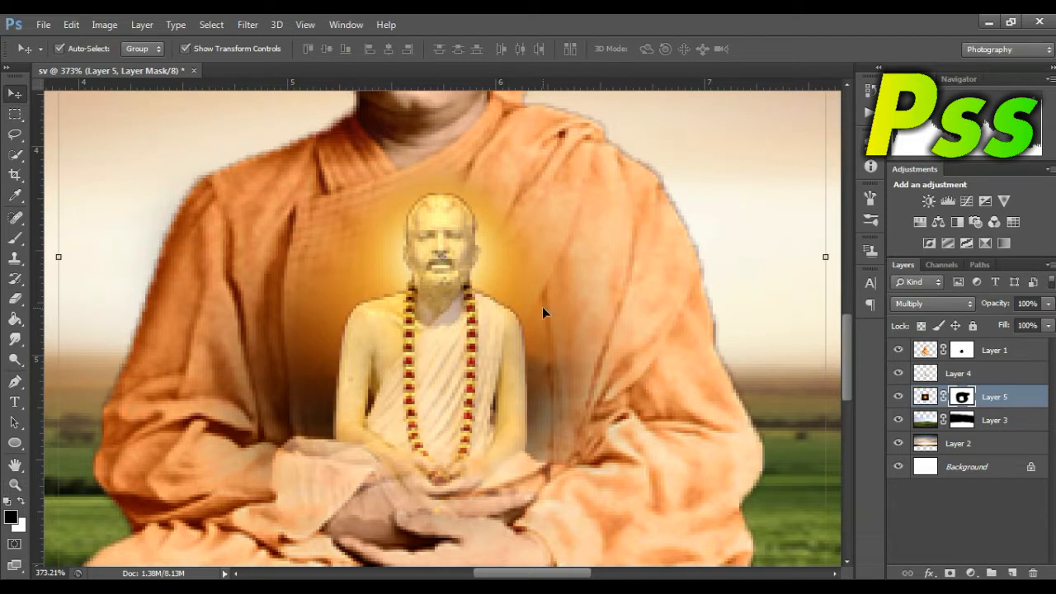
left_click(960, 351)
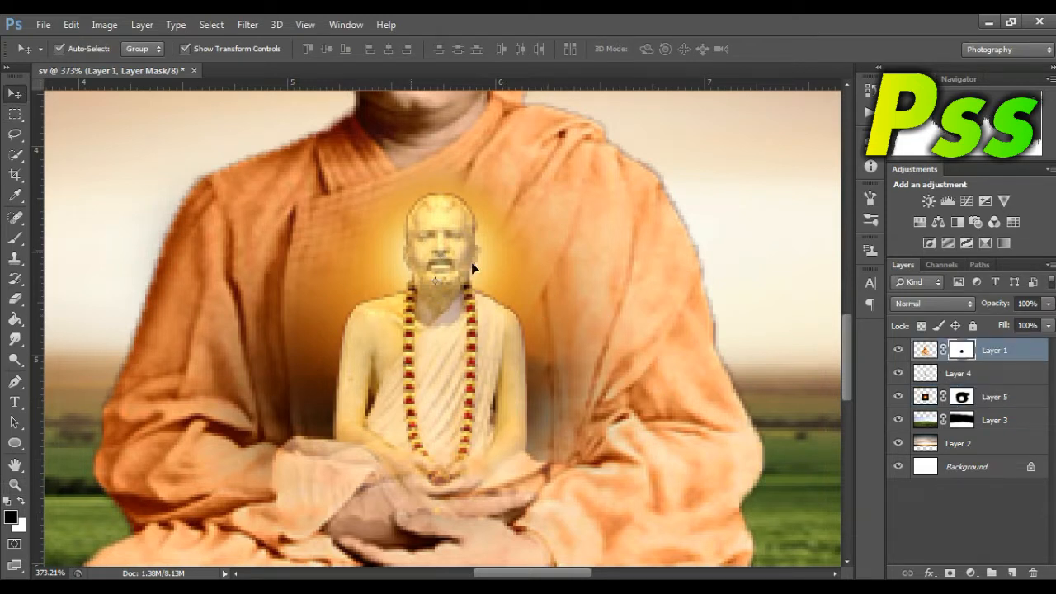
left_click(21, 237)
left_click(21, 501)
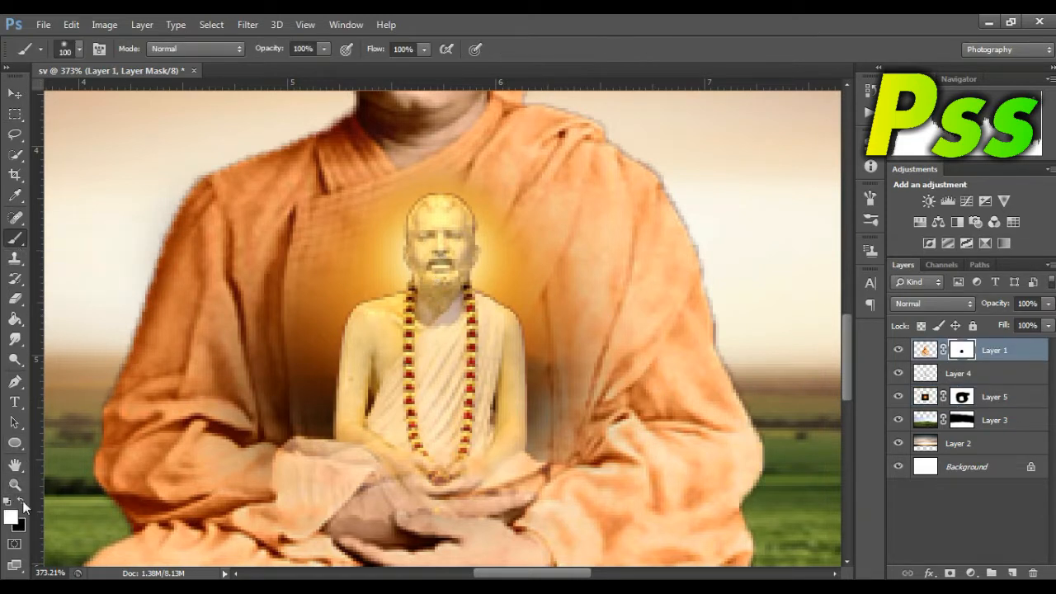
key("[")
key("[")
key("[")
key("[")
key("[")
key("[")
key("[")
key("[")
key("bracketleft")
mouse_move(290, 288)
left_mouse_down()
mouse_move(296, 389)
mouse_move(288, 303)
mouse_move(298, 322)
mouse_move(324, 246)
mouse_move(326, 325)
mouse_move(324, 311)
mouse_move(294, 427)
mouse_move(312, 437)
mouse_move(344, 422)
mouse_move(288, 437)
left_mouse_up()
key("ctrl+z")
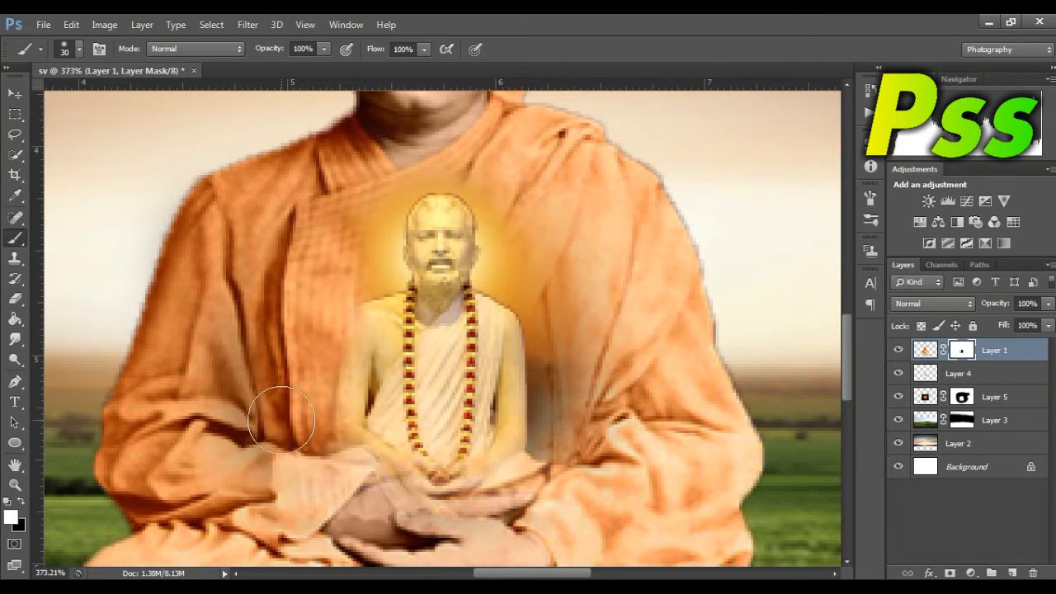
mouse_move(627, 322)
left_mouse_down()
mouse_move(582, 309)
mouse_move(558, 324)
mouse_move(563, 431)
mouse_move(564, 355)
mouse_move(558, 391)
mouse_move(581, 326)
mouse_move(626, 347)
left_mouse_up()
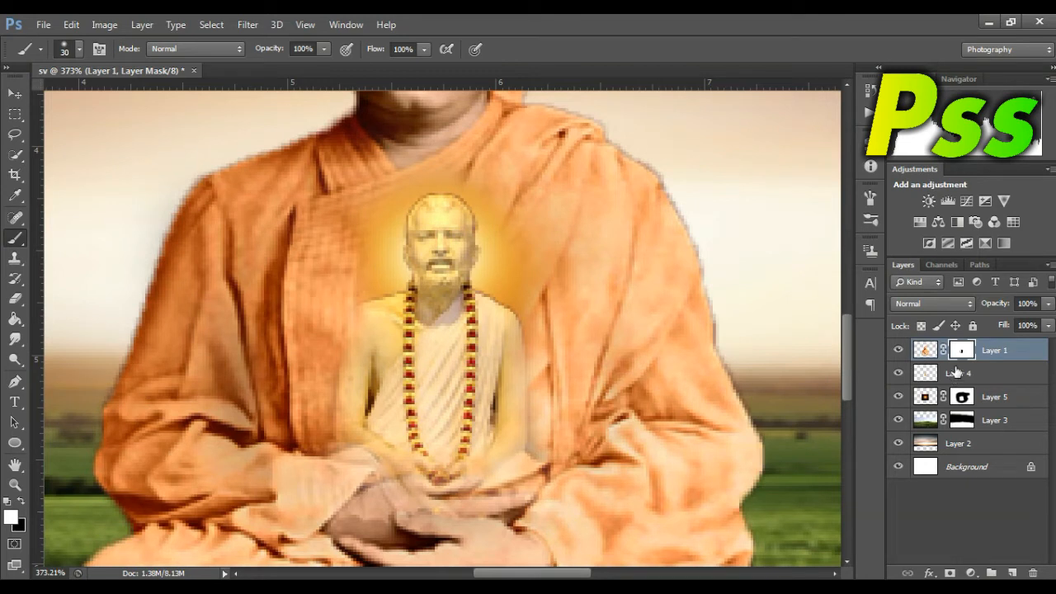
Step: Reveal the small figure's arms and lower body again by painting black on Layer 1's mask
left_click(22, 501)
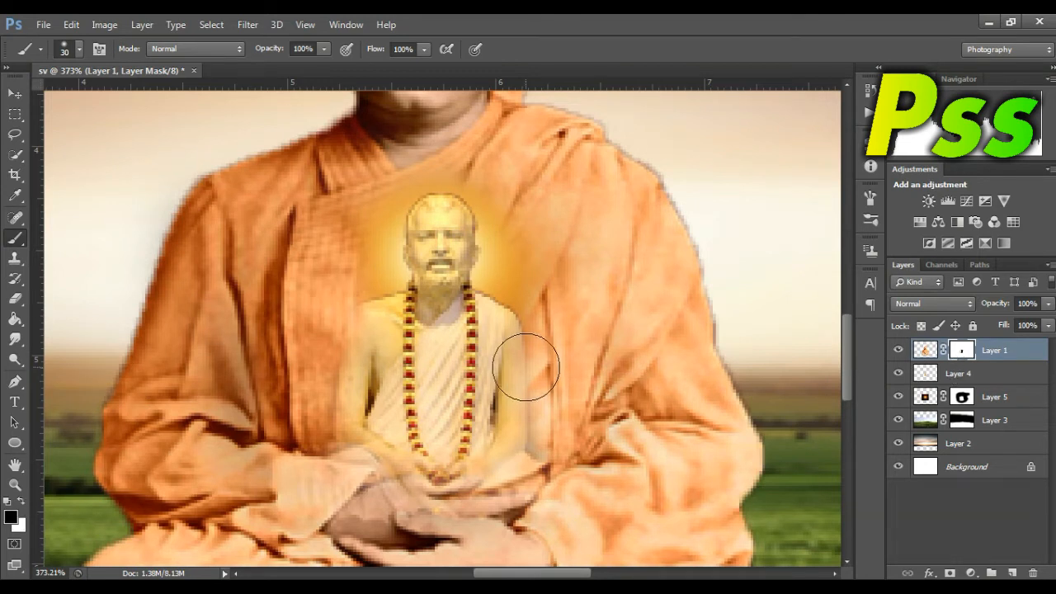
mouse_move(382, 339)
left_mouse_down()
mouse_move(378, 415)
mouse_move(411, 418)
mouse_move(386, 440)
mouse_move(424, 447)
mouse_move(468, 421)
mouse_move(492, 375)
mouse_move(488, 336)
mouse_move(488, 435)
left_mouse_up()
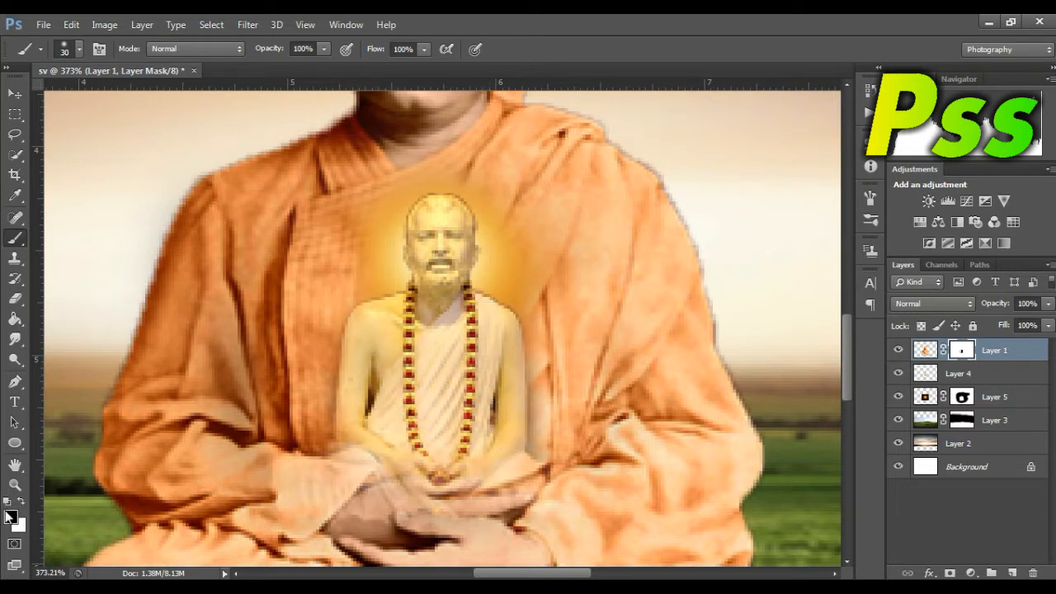
left_click(14, 485)
left_click_drag(556, 361, 479, 351)
left_click_drag(615, 315, 556, 311)
left_click_drag(401, 297, 443, 280)
Step: Add a new layer above Layer 5 and brush soft black (000000) shading around the small figure's body with a size 30 brush
left_click(957, 376)
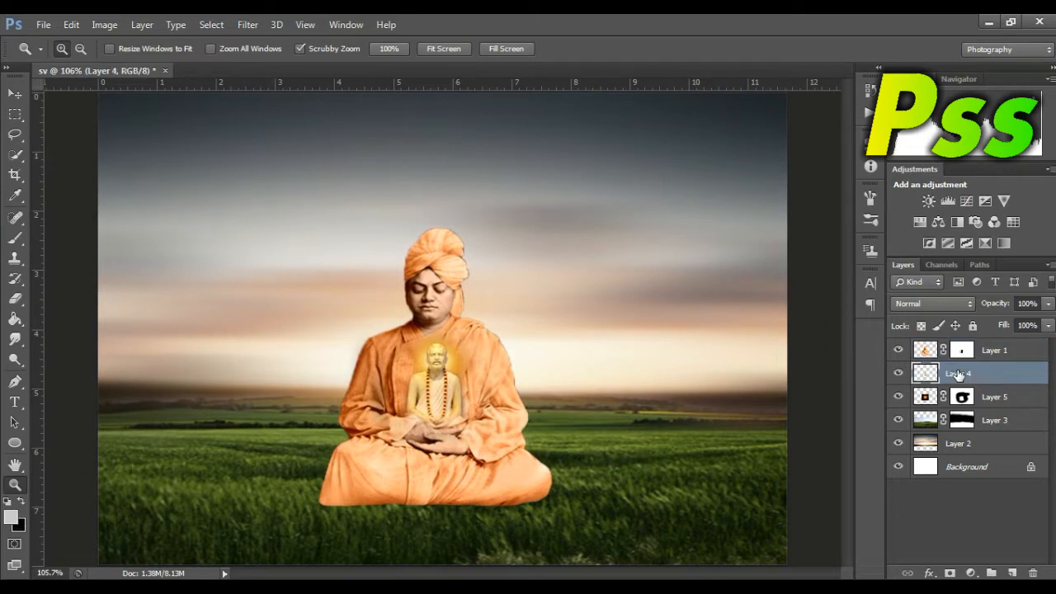
left_click(999, 398)
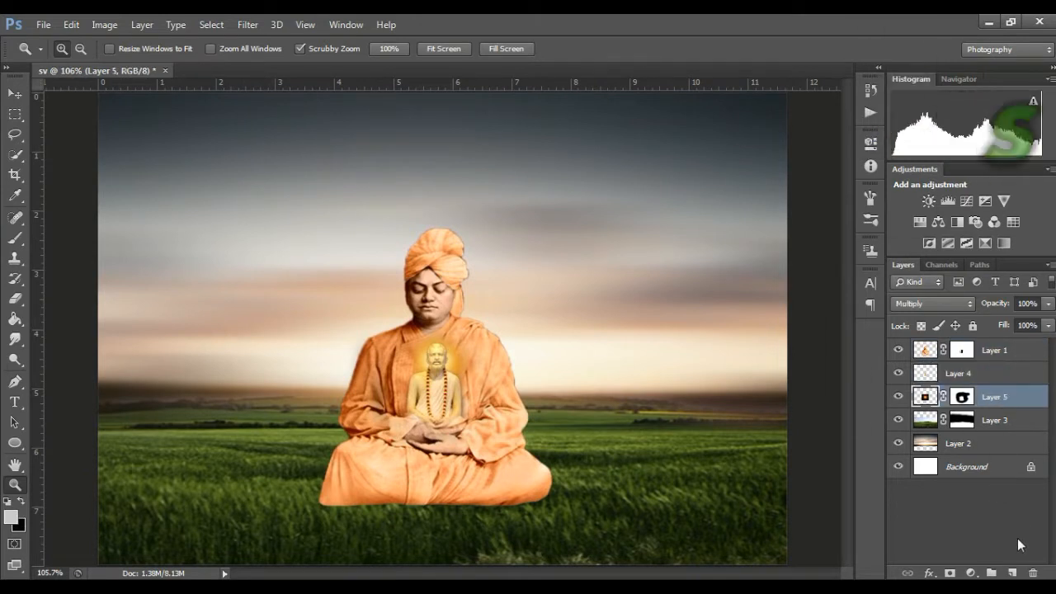
left_click(1014, 572)
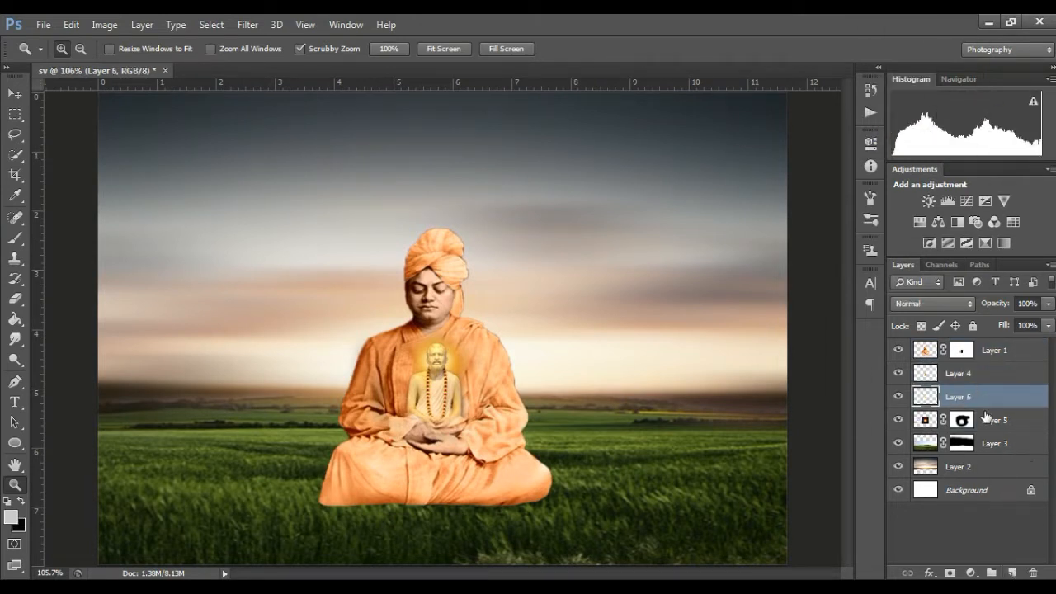
left_click(12, 517)
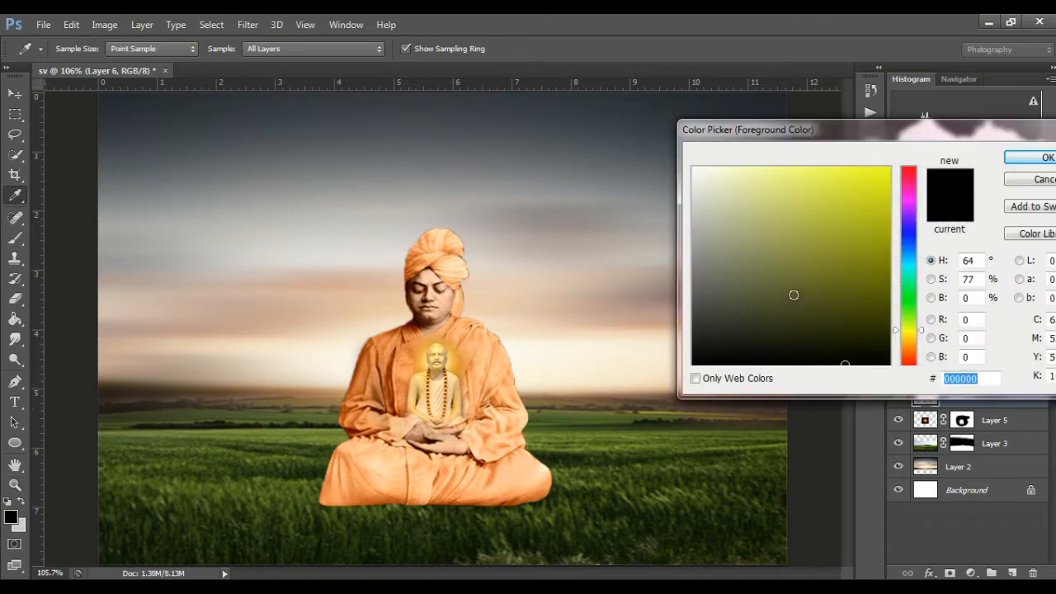
left_click(1032, 157)
left_click(15, 239)
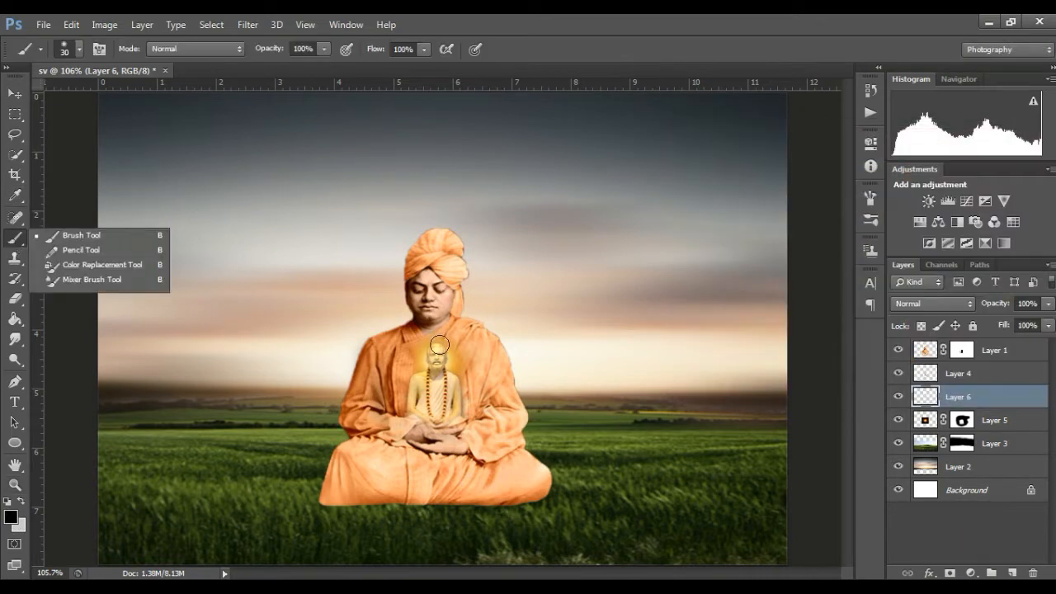
left_click(419, 382)
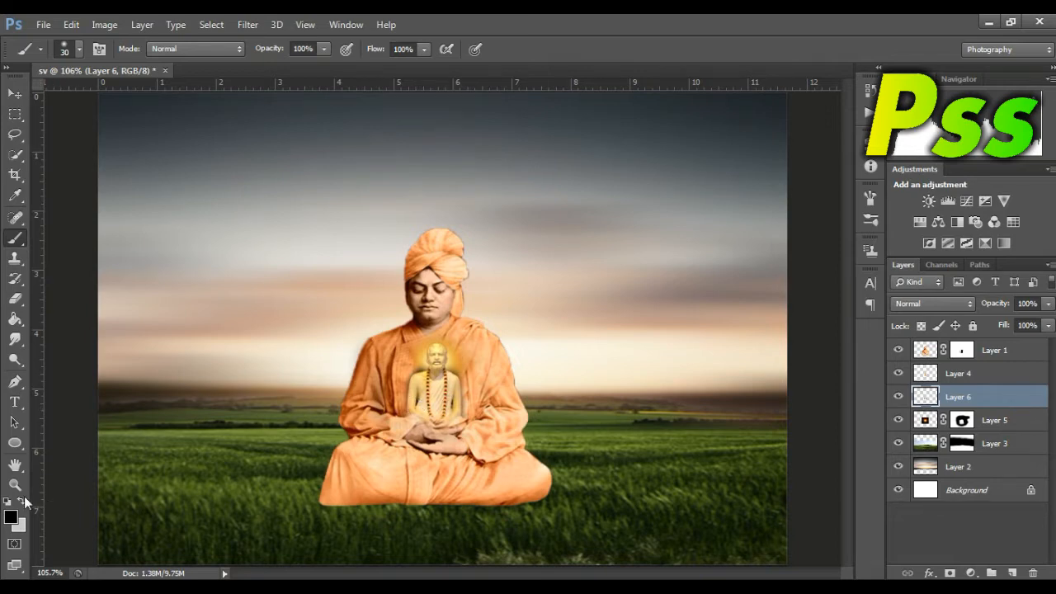
key("z")
left_click_drag(410, 438, 521, 420)
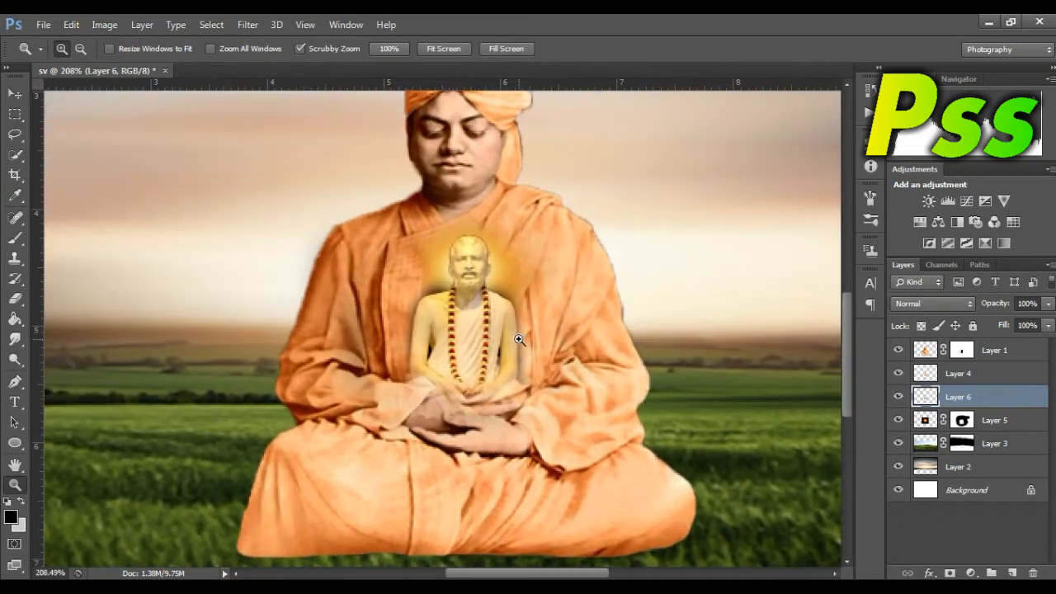
Step: Erase stray dark shading on Layer 6 beside the small figure's shoulder with a small hard eraser
left_click_drag(519, 339, 538, 332)
left_click(15, 299)
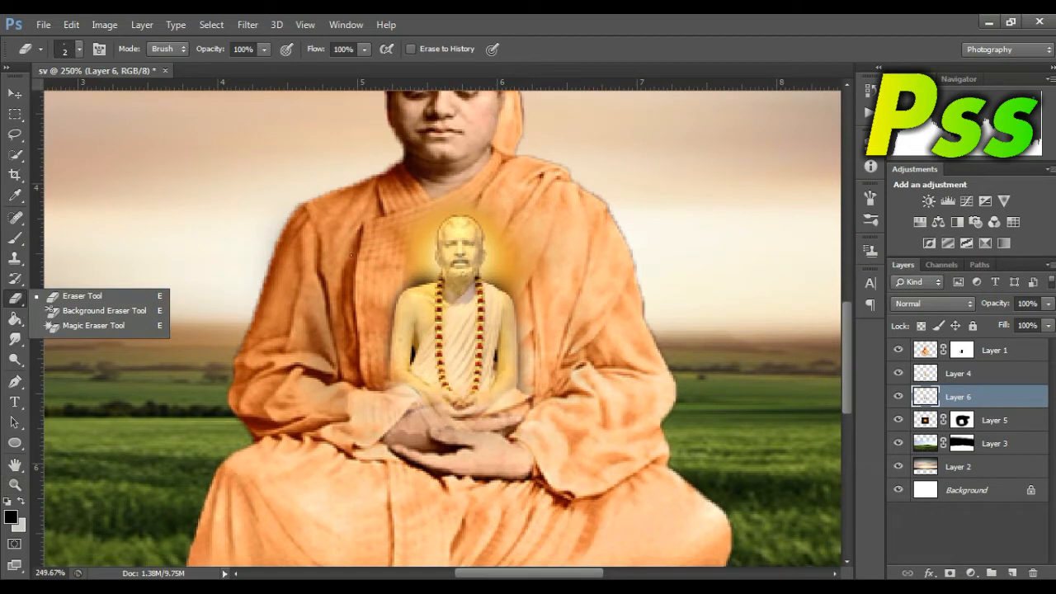
left_click_drag(426, 278, 405, 282)
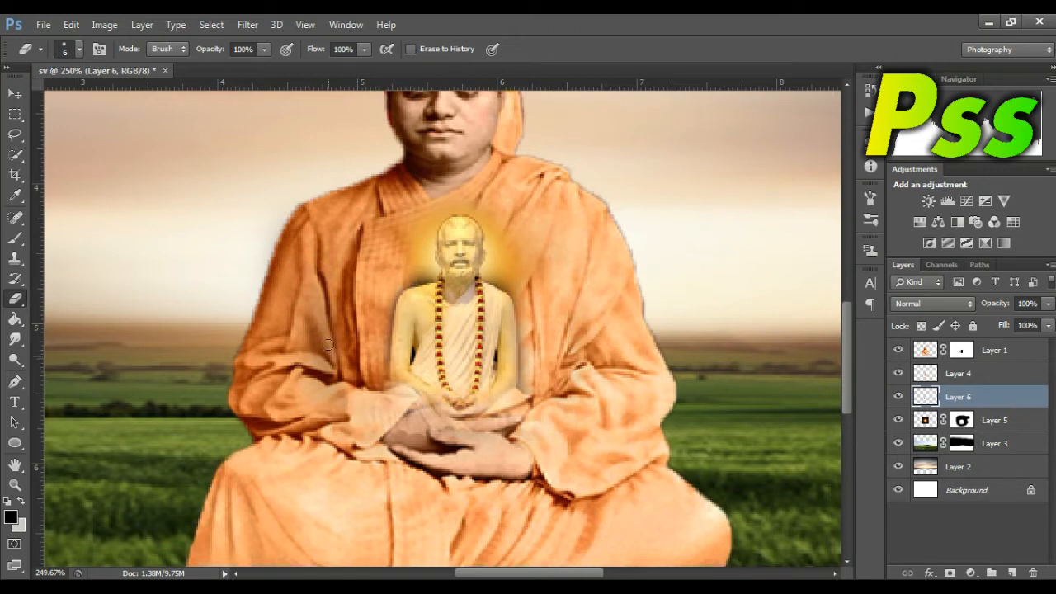
left_click(16, 486)
left_click_drag(428, 399, 357, 398)
left_click_drag(565, 381, 531, 386)
mouse_move(449, 416)
left_mouse_down()
mouse_move(463, 417)
mouse_move(446, 419)
left_mouse_up()
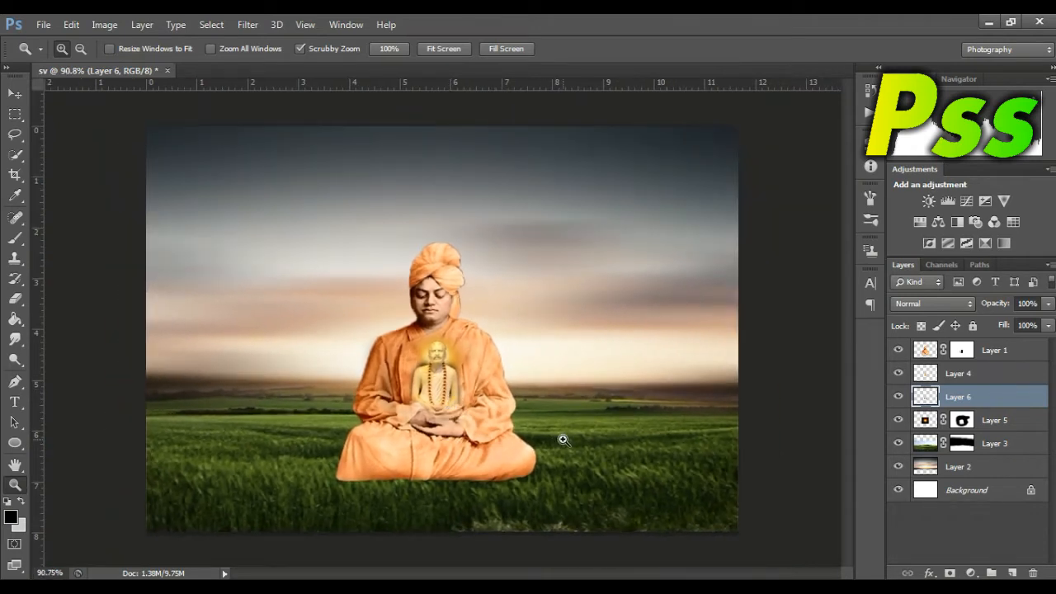
Step: Blend the seated figure's robe into the grass by painting black along its bottom edge on Layer 1's mask with a soft brush
left_click(963, 350)
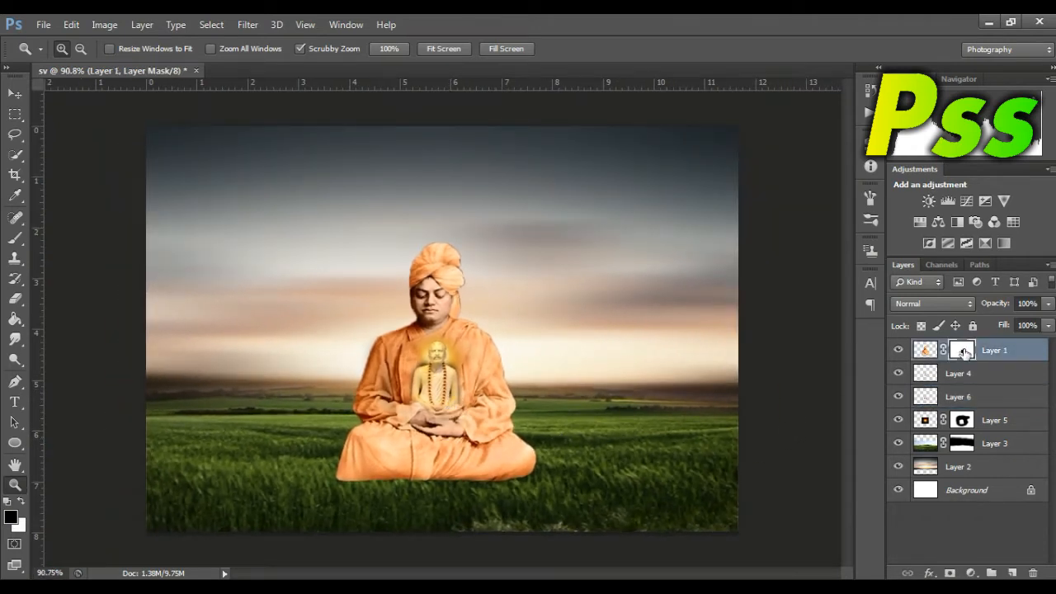
left_click(15, 238)
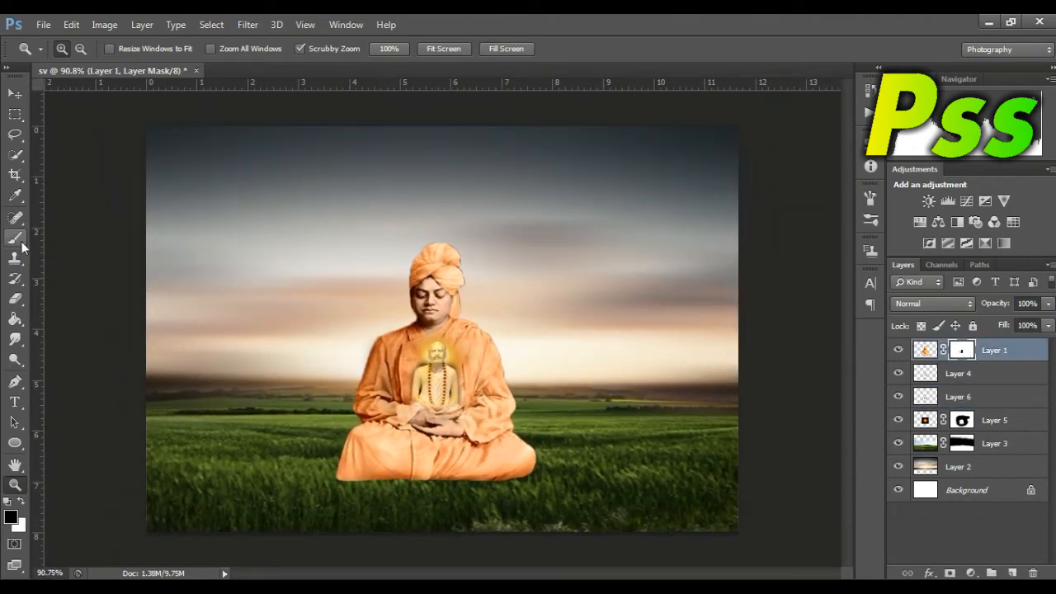
left_click(337, 488)
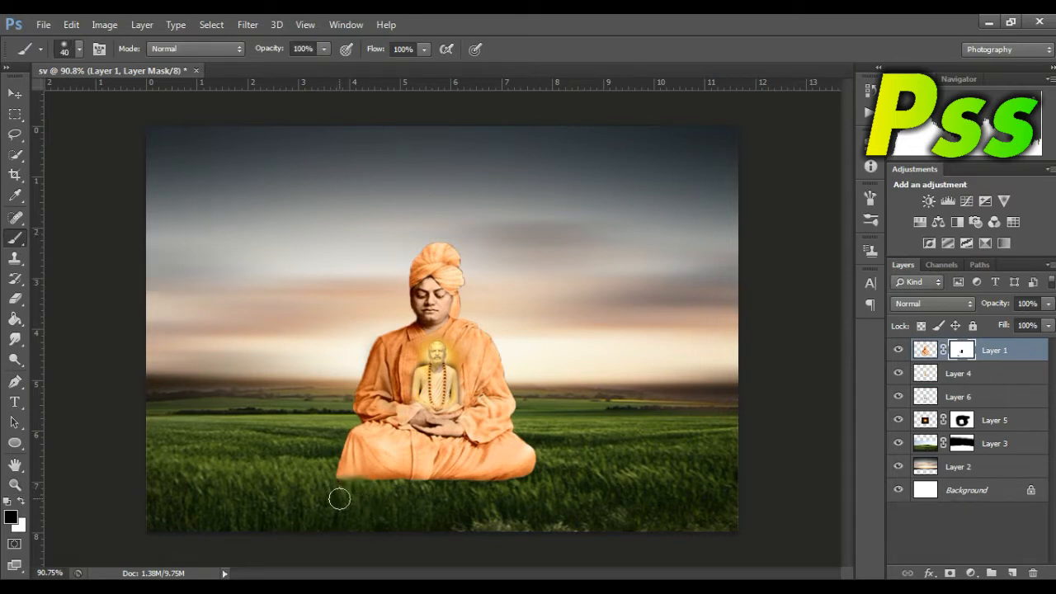
key("bracketright")
key("bracketright")
key("bracketright")
mouse_move(339, 495)
left_mouse_down()
mouse_move(537, 495)
mouse_move(429, 493)
mouse_move(521, 492)
mouse_move(375, 493)
mouse_move(573, 514)
mouse_move(427, 509)
mouse_move(360, 488)
mouse_move(449, 512)
left_mouse_up()
left_click(18, 97)
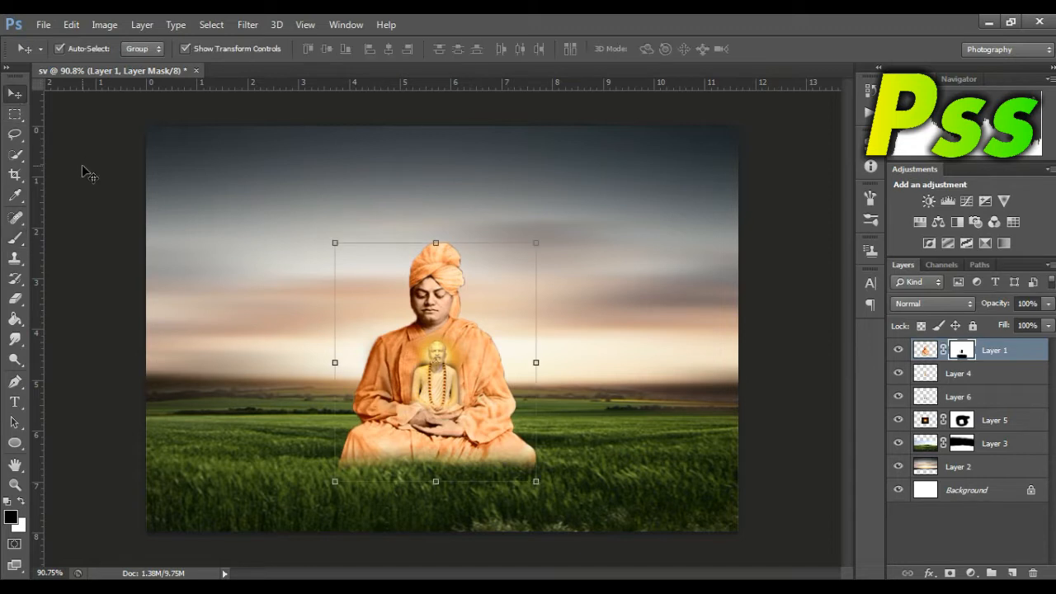
left_click(82, 169)
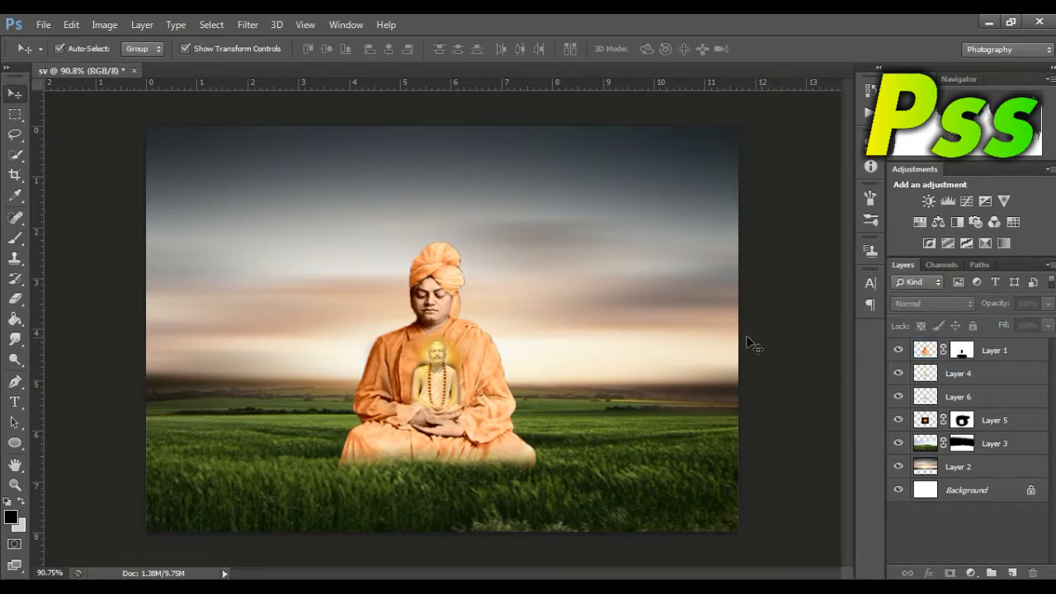
Step: Add a new layer above Layer 2 and paint a soft yellow (fff000) glow behind the seated figure's head with a size 250 brush
left_click(979, 468)
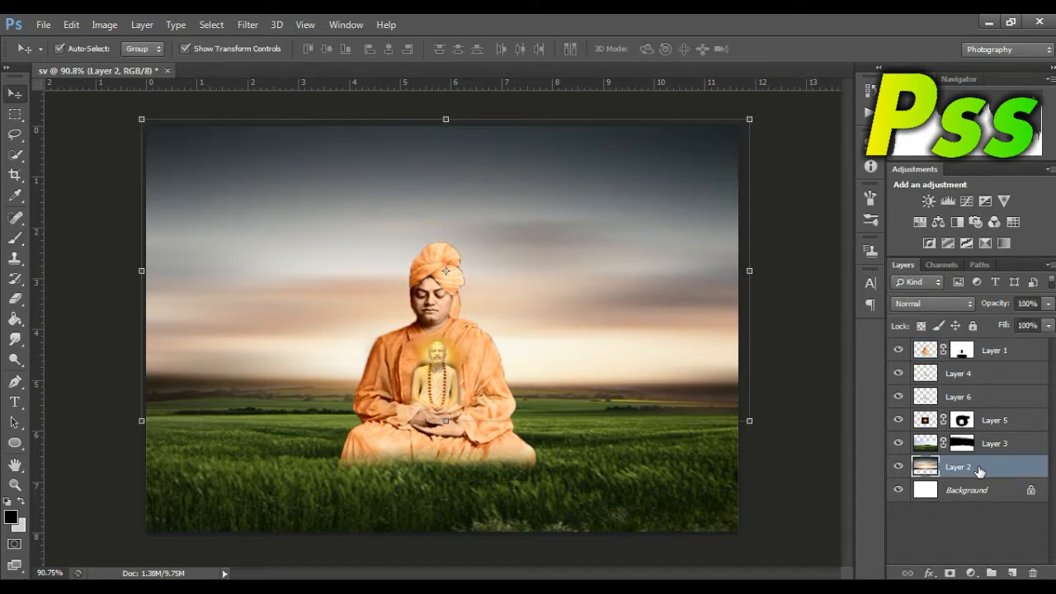
left_click(1013, 573)
left_click_drag(17, 238, 69, 240)
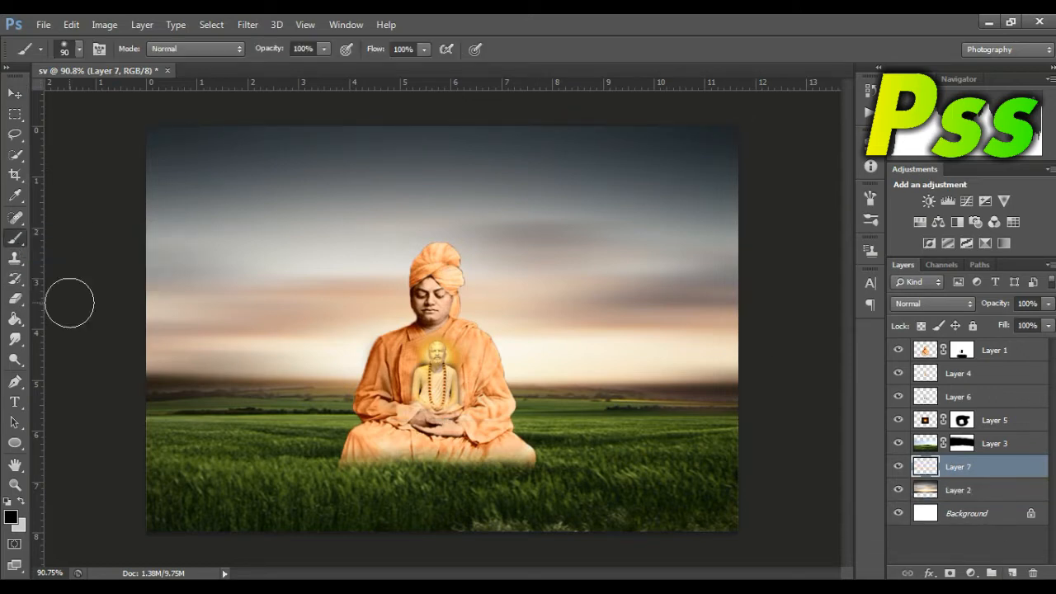
left_click(11, 517)
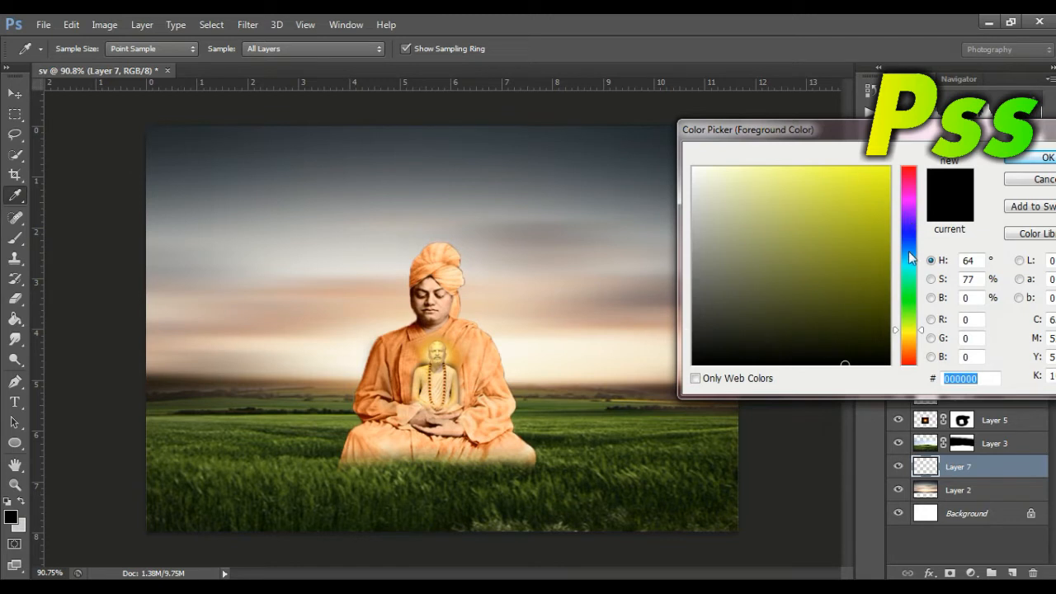
left_click(912, 200)
mouse_move(872, 182)
left_mouse_down()
mouse_move(891, 165)
mouse_move(914, 172)
mouse_move(914, 340)
left_mouse_up()
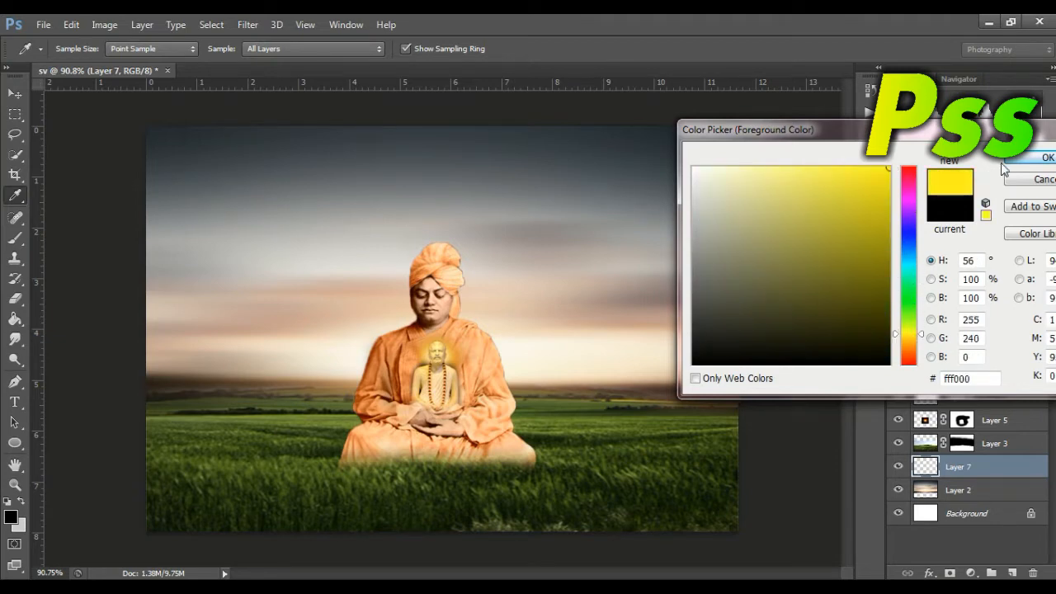
left_click(1031, 158)
key("b")
key("bracketright")
key("bracketright")
key("bracketright")
key("bracketright")
key("bracketright")
key("bracketright")
key("bracketright")
key("bracketleft")
key("bracketleft")
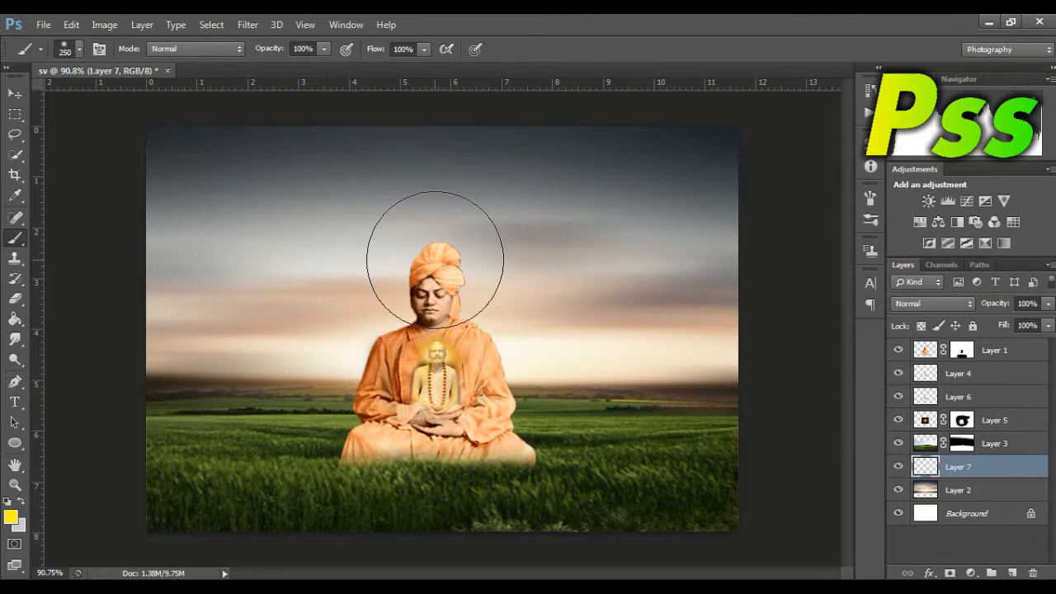
left_click_drag(435, 258, 435, 258)
Step: Paint a soft magenta (f000ff) center into the yellow glow behind the head with a size 175 brush
left_click(10, 518)
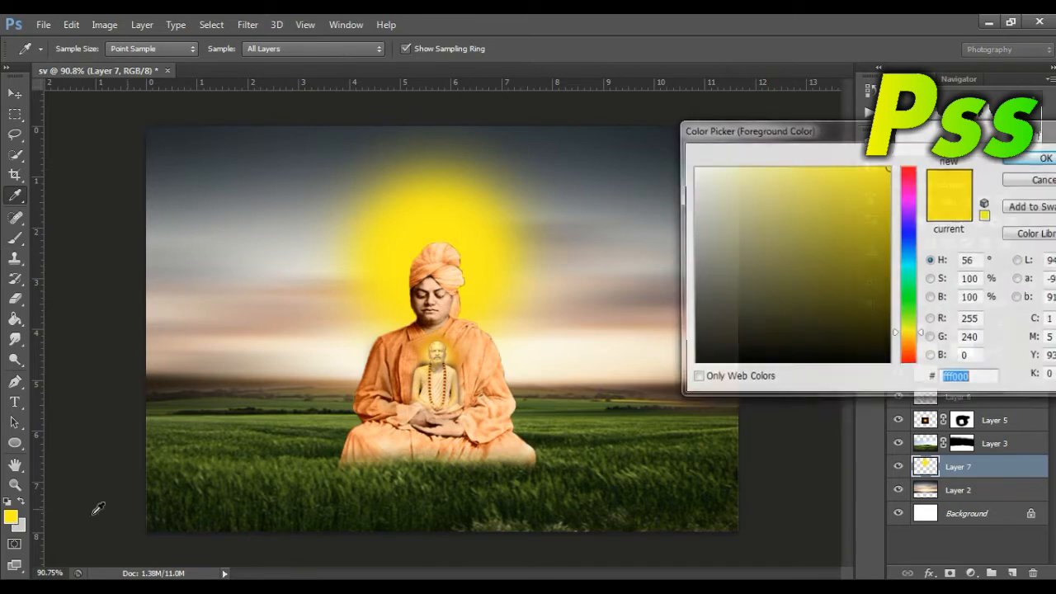
left_click(908, 202)
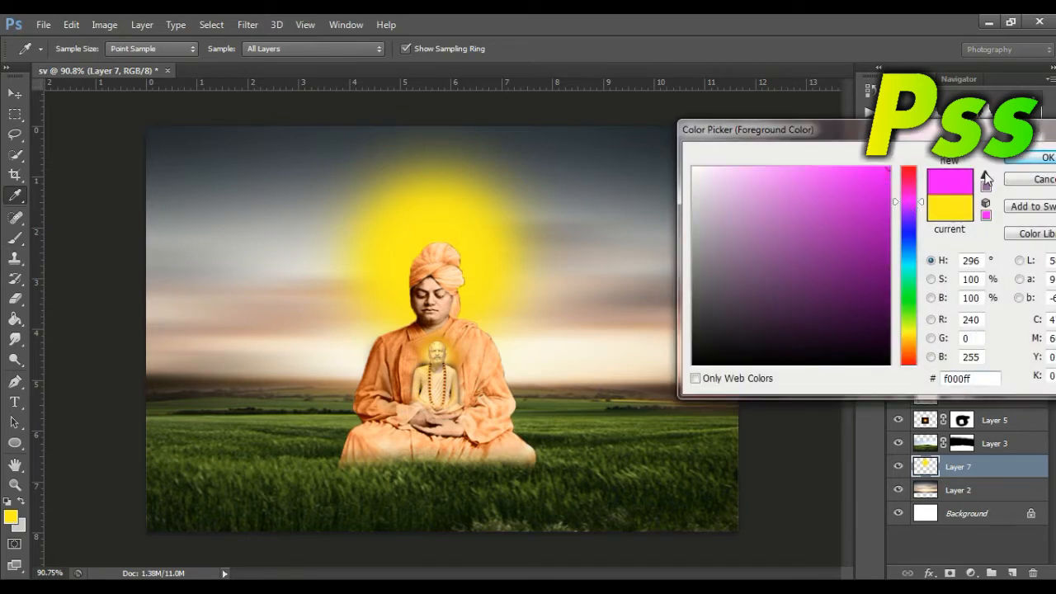
left_click(1015, 162)
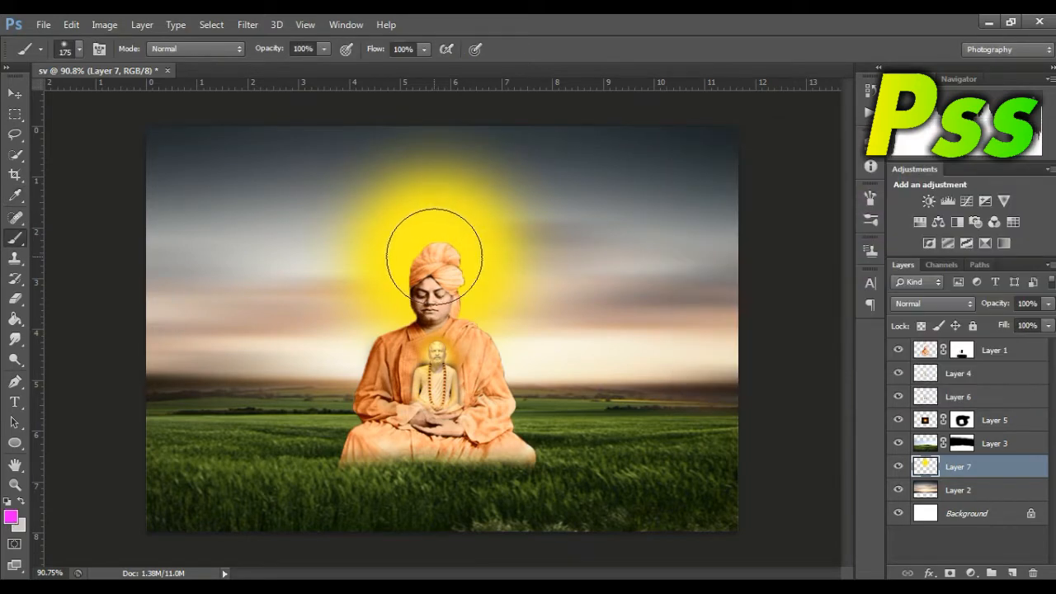
left_click(433, 257)
left_click(433, 259)
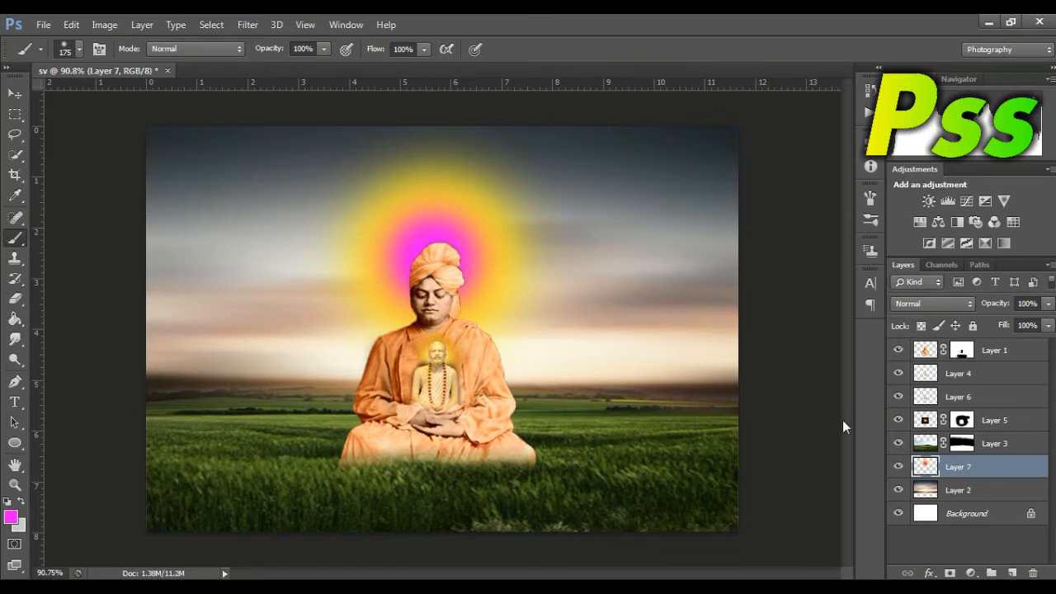
Step: Apply a Gaussian Blur with a 42.8 pixel radius to the glow on Layer 7
left_click(17, 93)
left_click(247, 24)
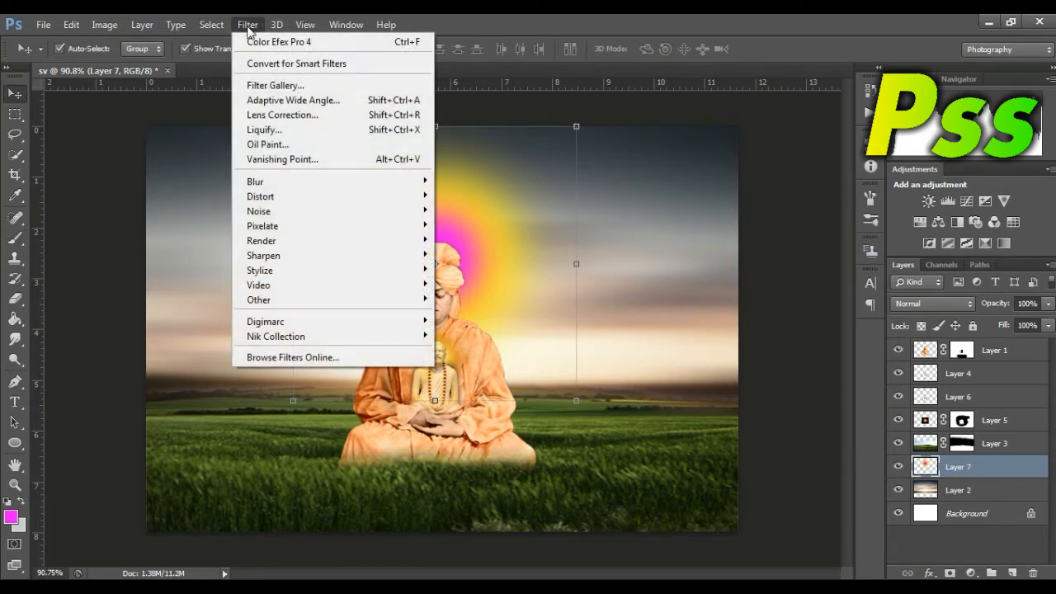
mouse_move(267, 181)
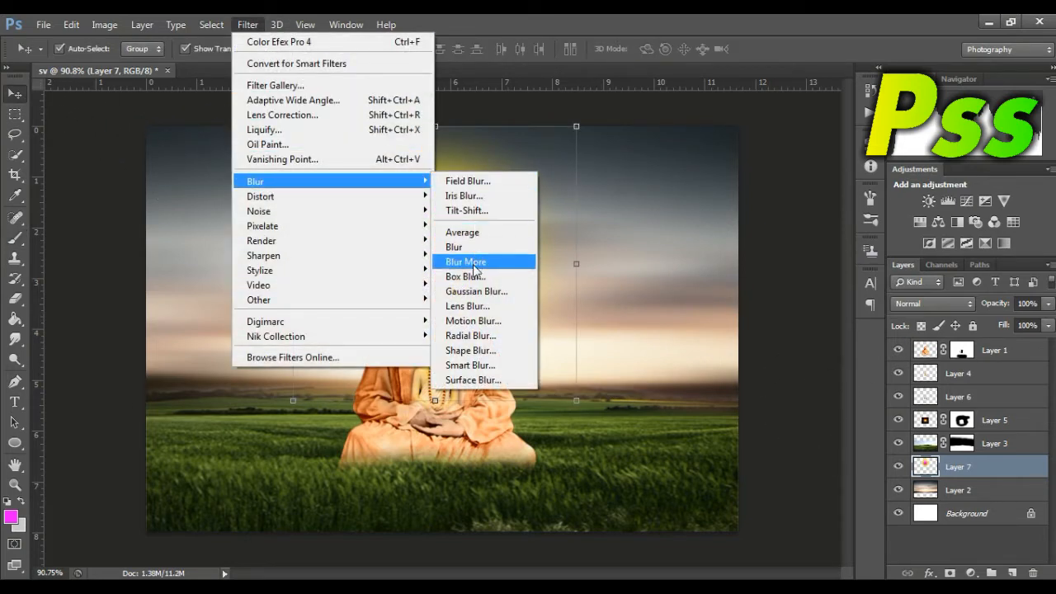
left_click(473, 291)
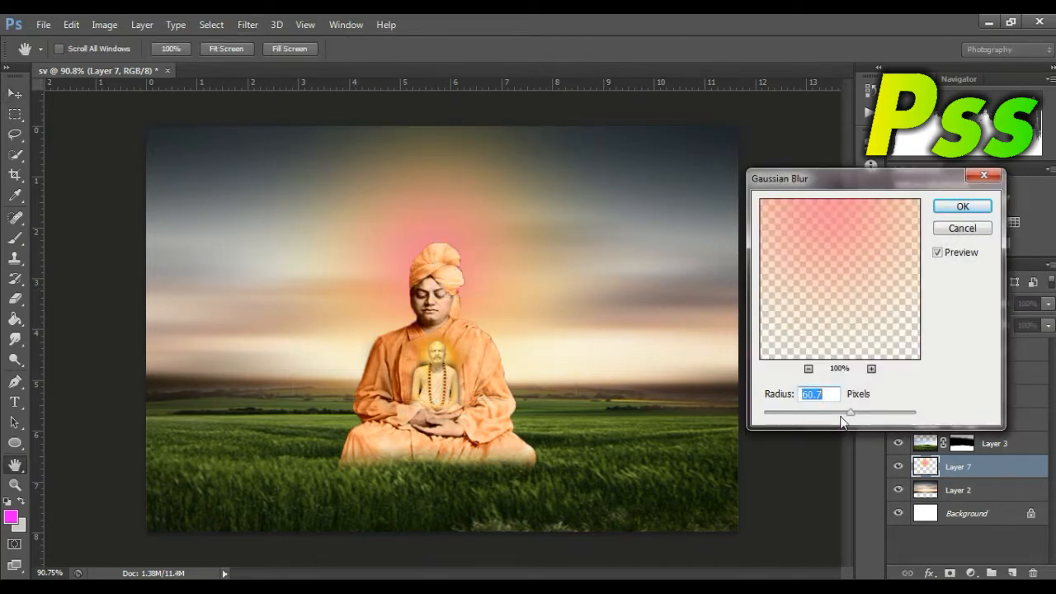
left_click_drag(868, 421, 845, 415)
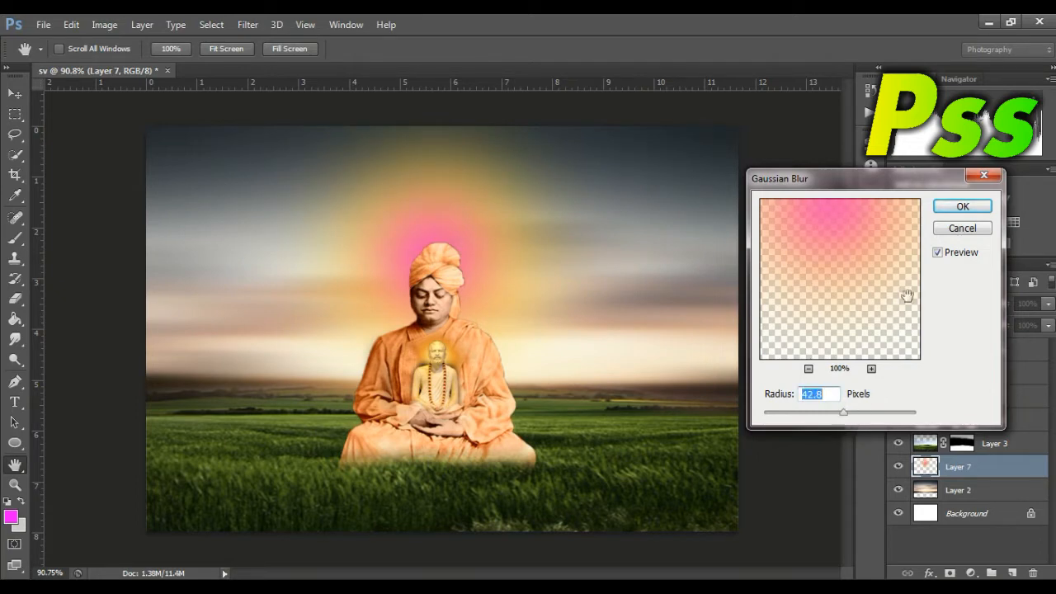
left_click(955, 208)
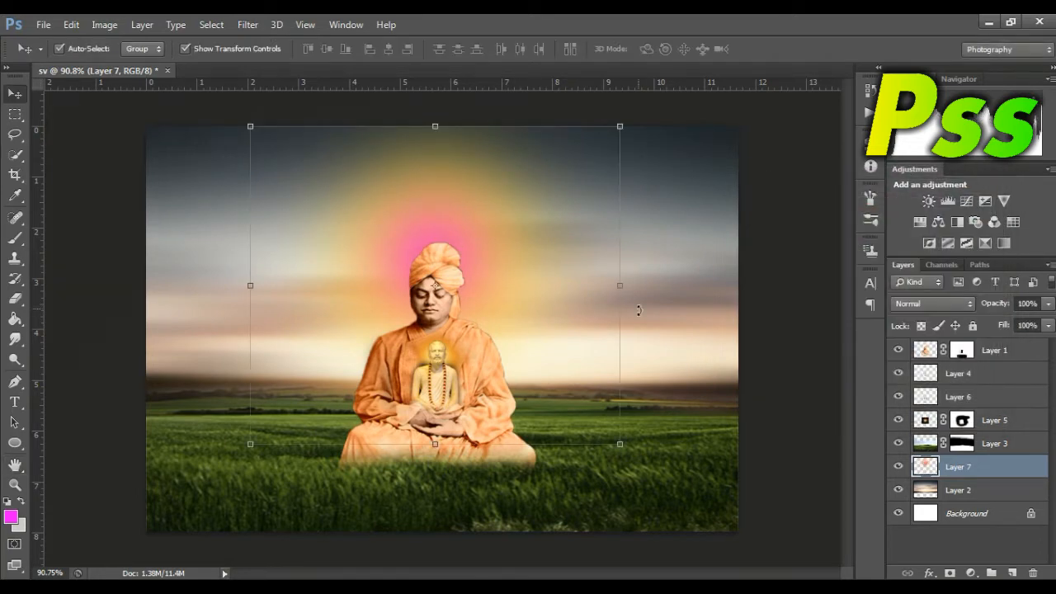
Step: Stretch the blurred glow across the sky to 212.17% width and 109.07% height, centered behind the seated figure
left_click_drag(622, 286, 780, 285)
left_click_drag(252, 285, 54, 272)
left_click_drag(780, 287, 840, 286)
left_click_drag(539, 271, 537, 298)
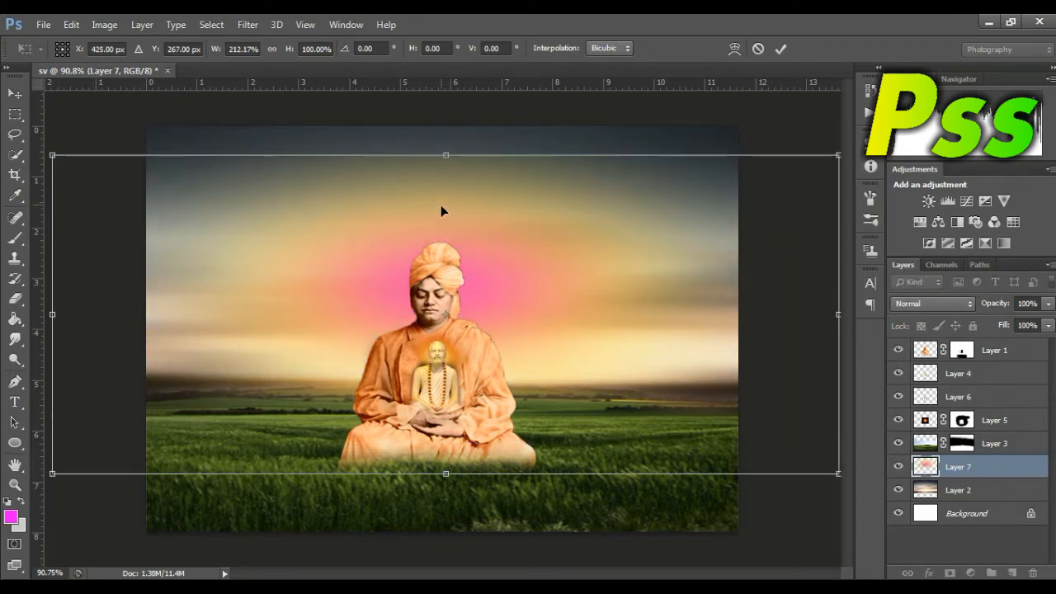
left_click_drag(445, 154, 446, 126)
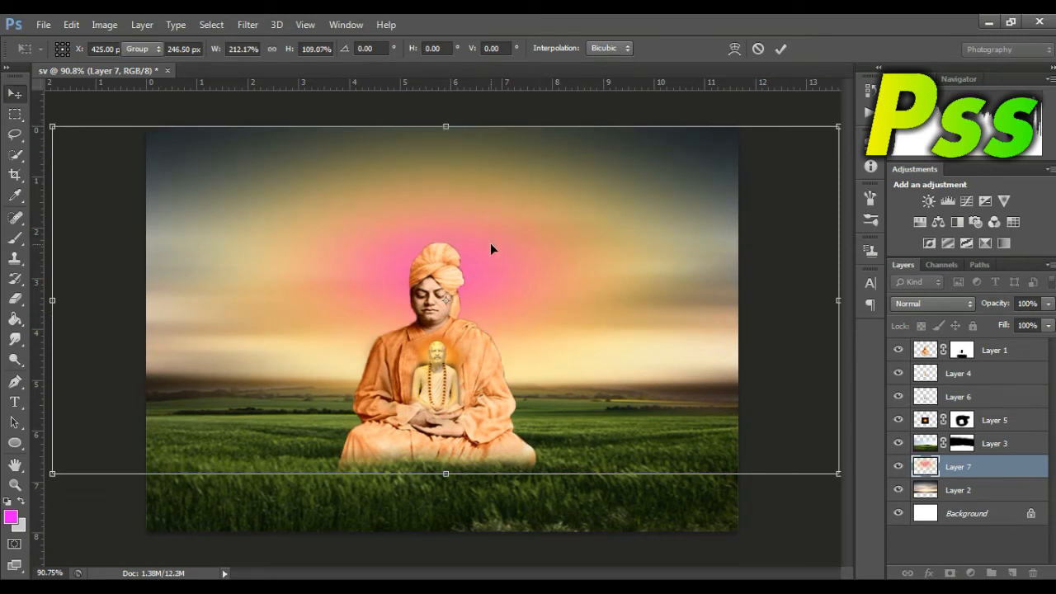
key("Return")
Step: Compare blend modes for the glow on Layer 7 and set it to Soft Light
left_click(908, 312)
left_click(907, 312)
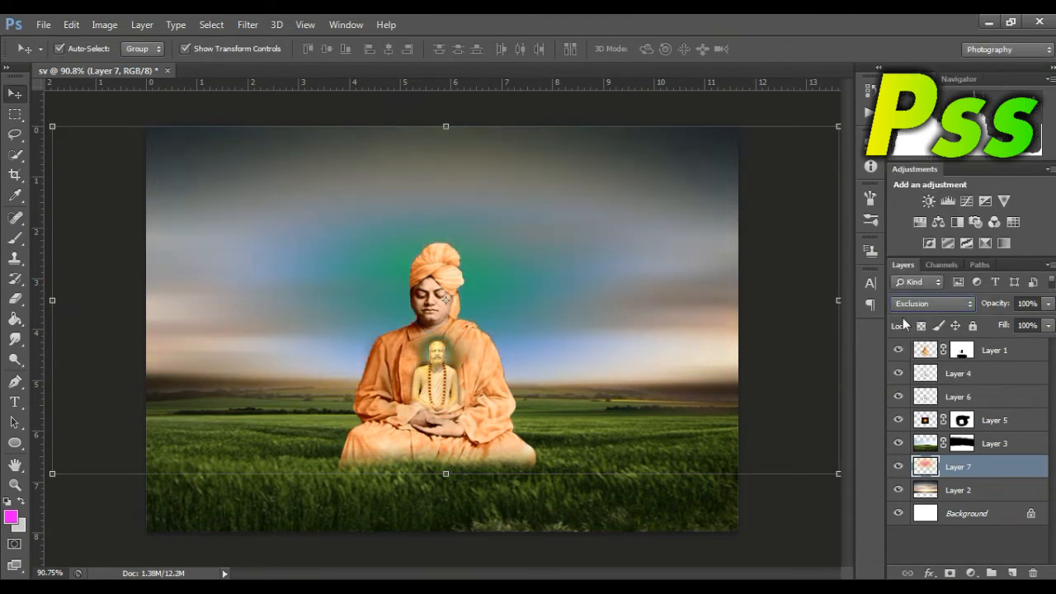
key("Down")
key("shift+plus")
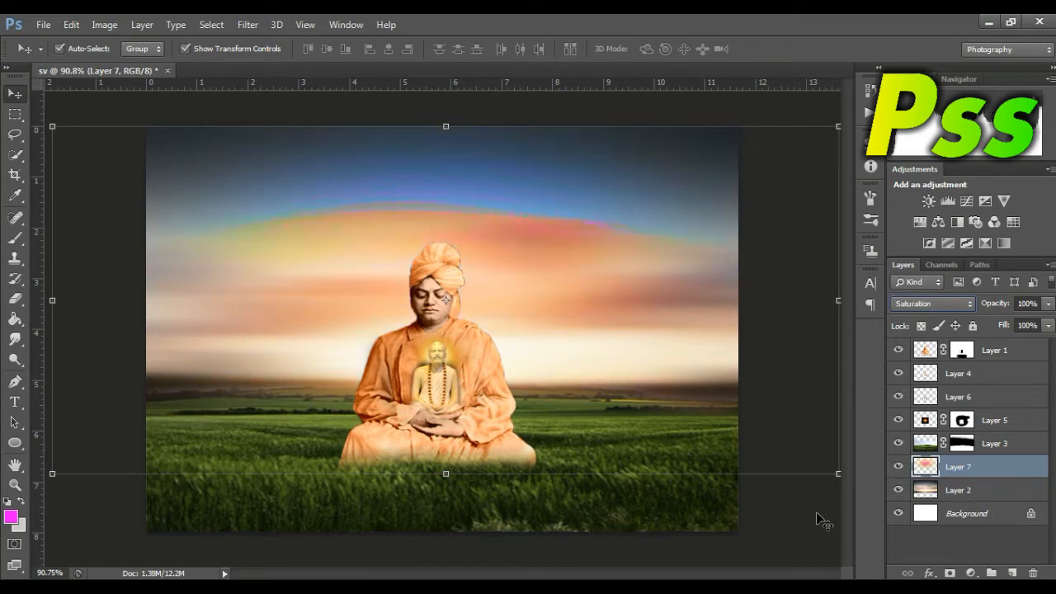
key("Up")
key("Up")
key("Up")
key("Up")
key("Up")
key("Up")
key("Up")
key("Up")
key("Up")
key("Down")
key("Down")
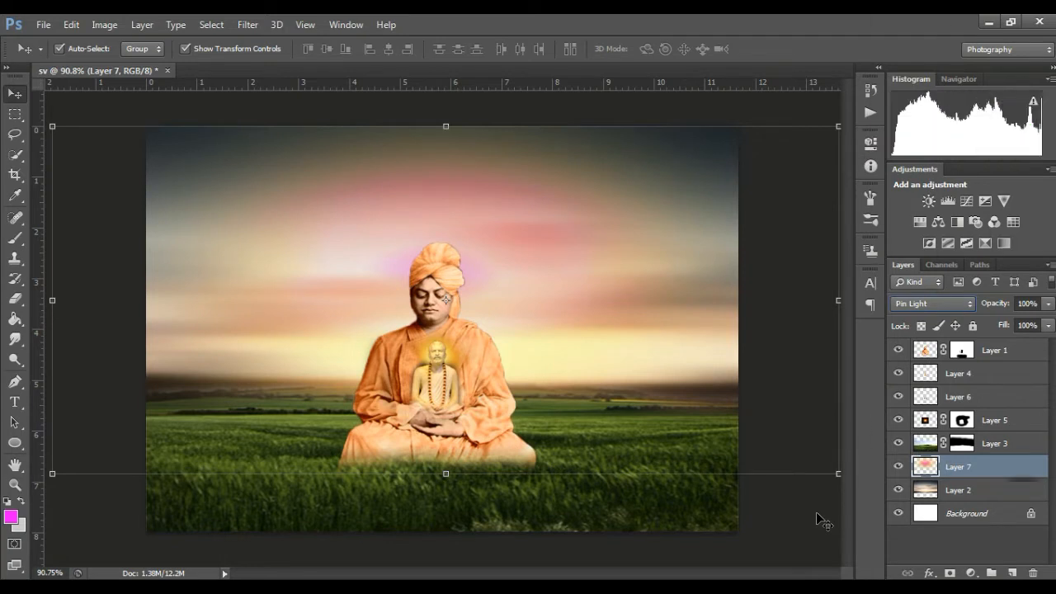
key("Down")
key("Up")
key("Up")
key("Up")
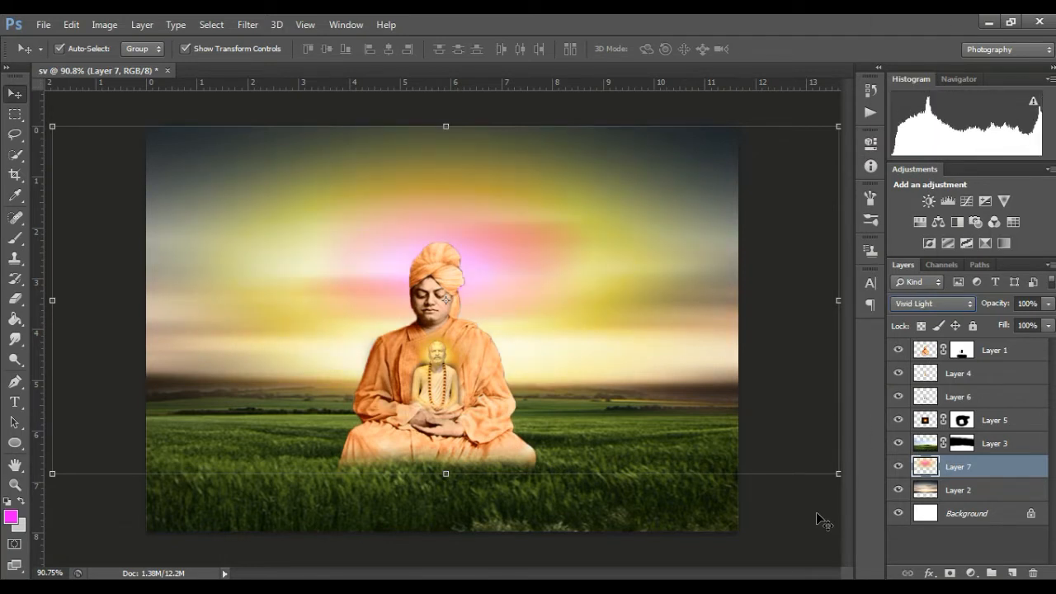
key("Up")
key("Up")
key("Up")
key("Down")
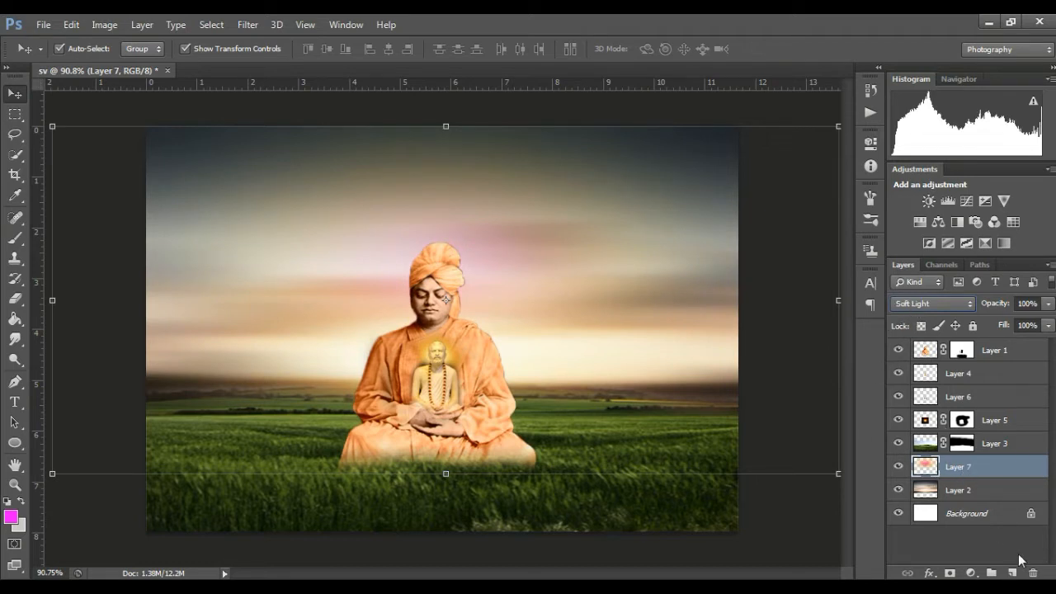
Step: Add a new layer above Layer 7 and paint a soft orange (ffa200) glow behind the head with a size 175 brush
left_click(1013, 572)
key("i")
left_click(10, 517)
left_click(908, 343)
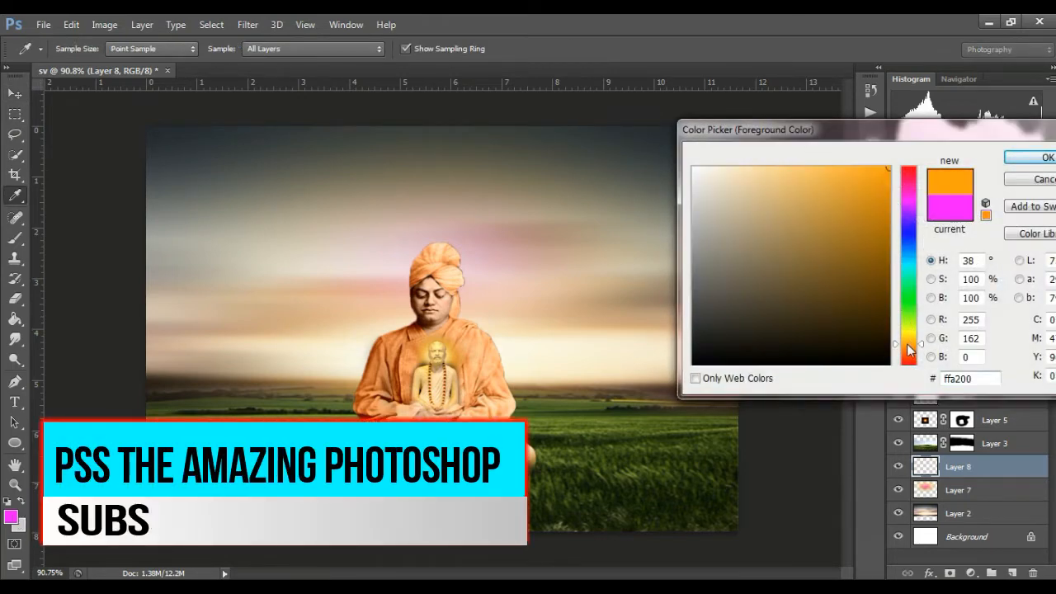
left_click(1036, 157)
key("v")
left_click(21, 246)
left_click(439, 269)
left_click(438, 269)
left_click(429, 273)
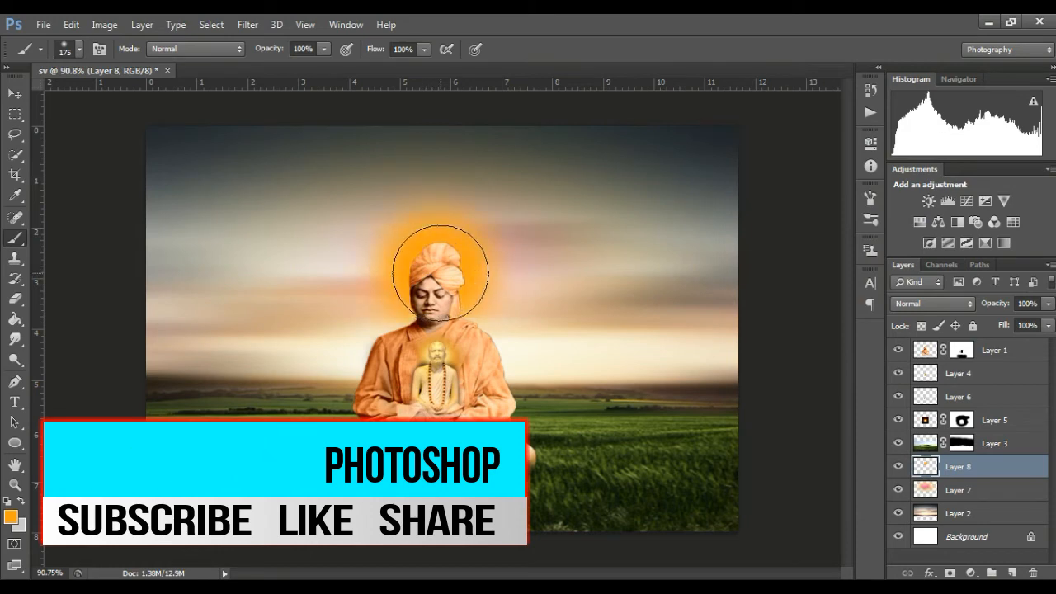
Step: Apply a Gaussian Blur with a 46.9 pixel radius to the orange glow on Layer 8
left_click(24, 97)
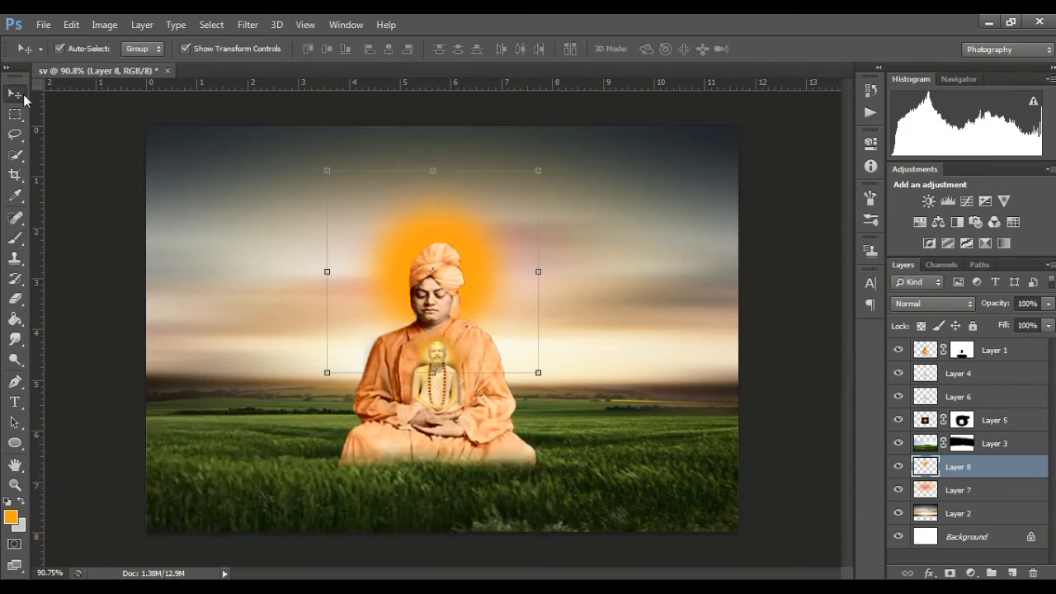
left_click(247, 25)
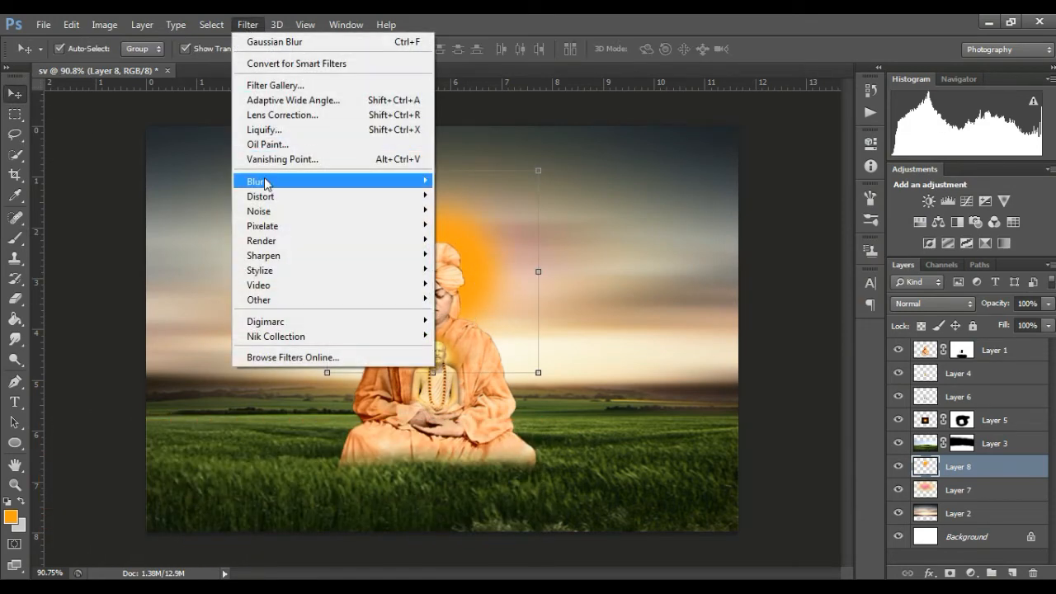
mouse_move(266, 180)
left_click(475, 291)
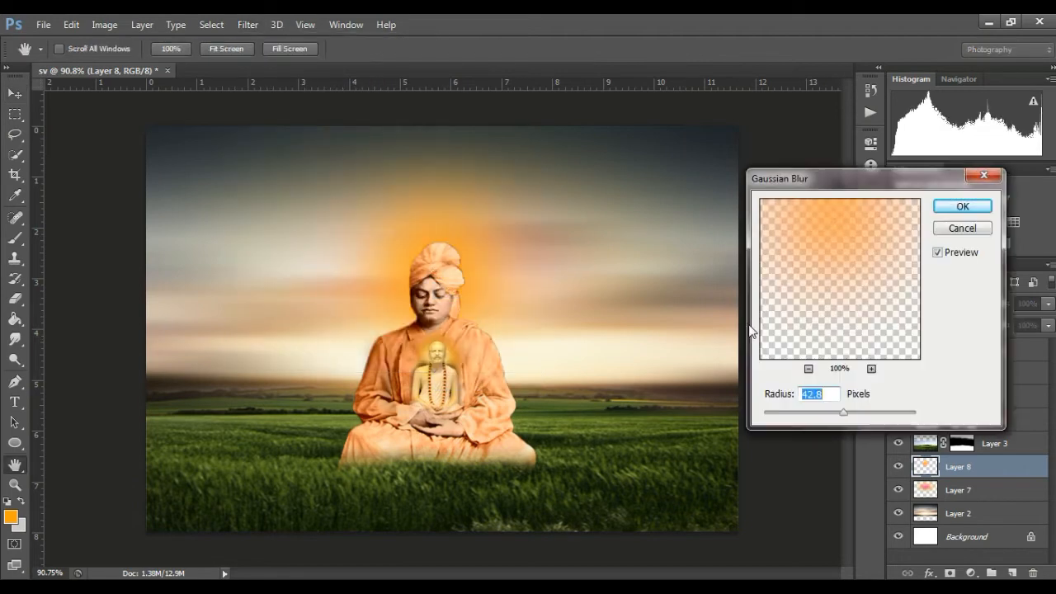
left_click(856, 419)
left_click_drag(855, 417, 846, 412)
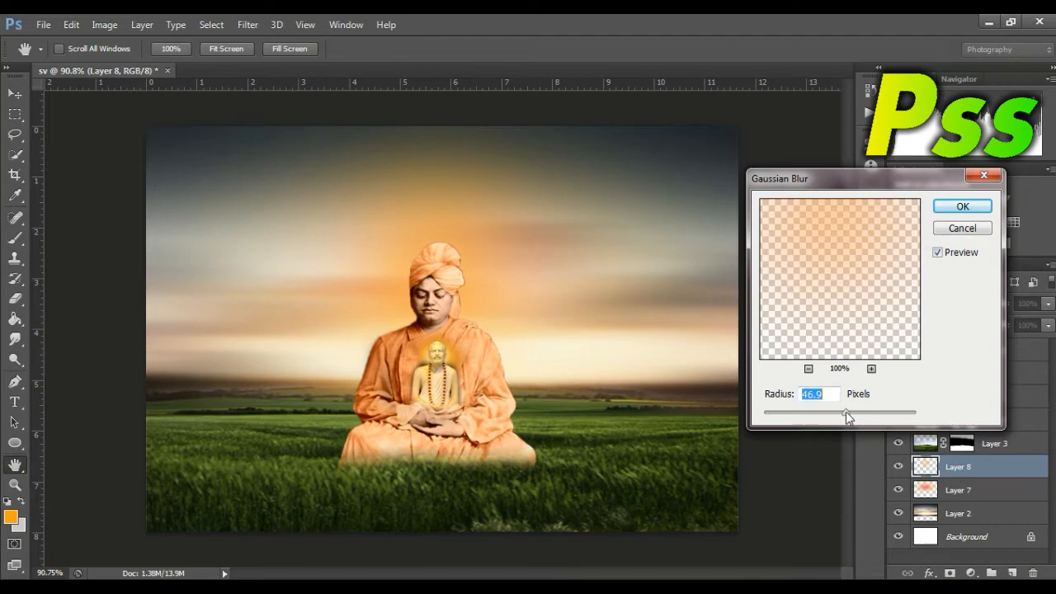
left_click(958, 216)
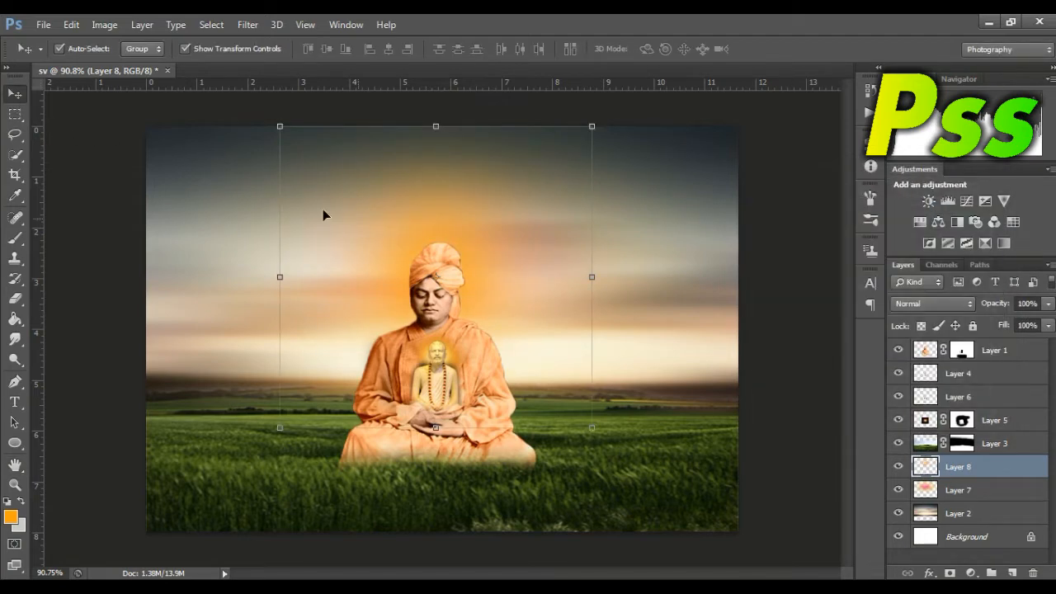
Step: Stretch the blurred orange glow horizontally across the sky on both sides of the figure and set its blend mode to Pin Light
left_click_drag(602, 279, 797, 277)
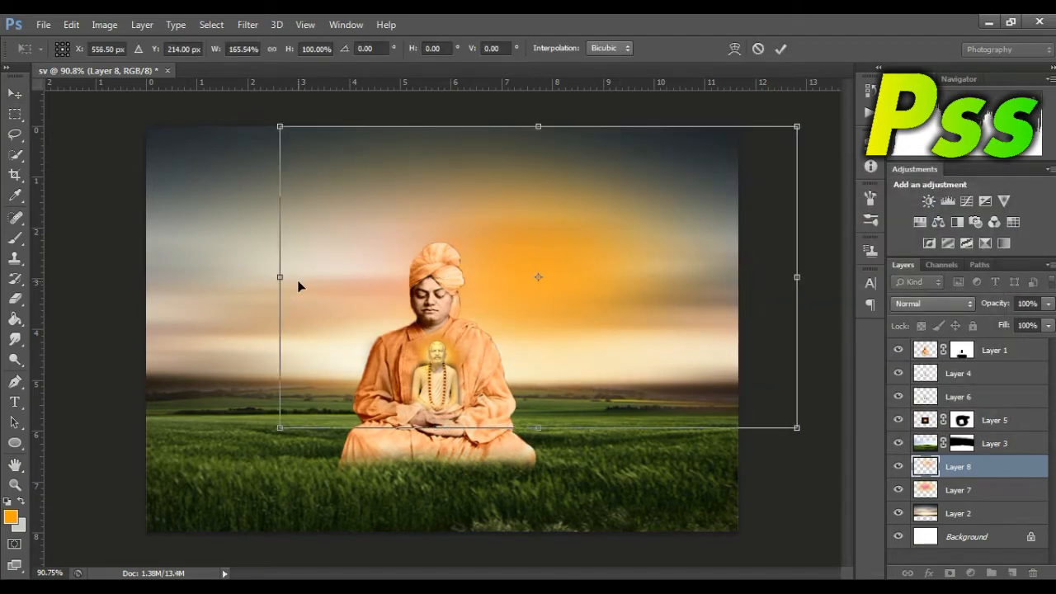
left_click_drag(281, 278, 69, 261)
key("Return")
left_click(904, 307)
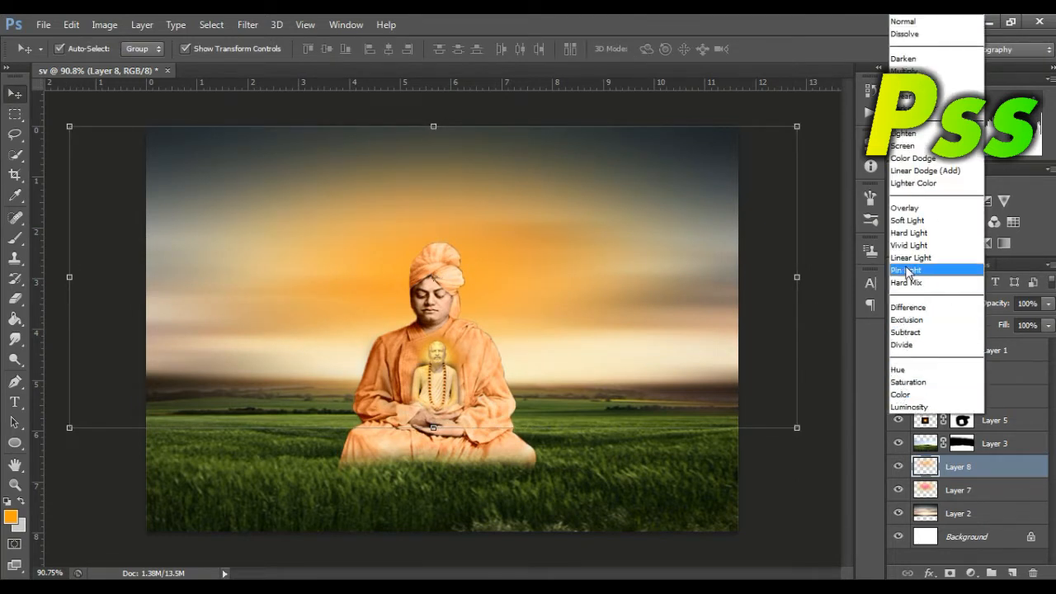
left_click(907, 271)
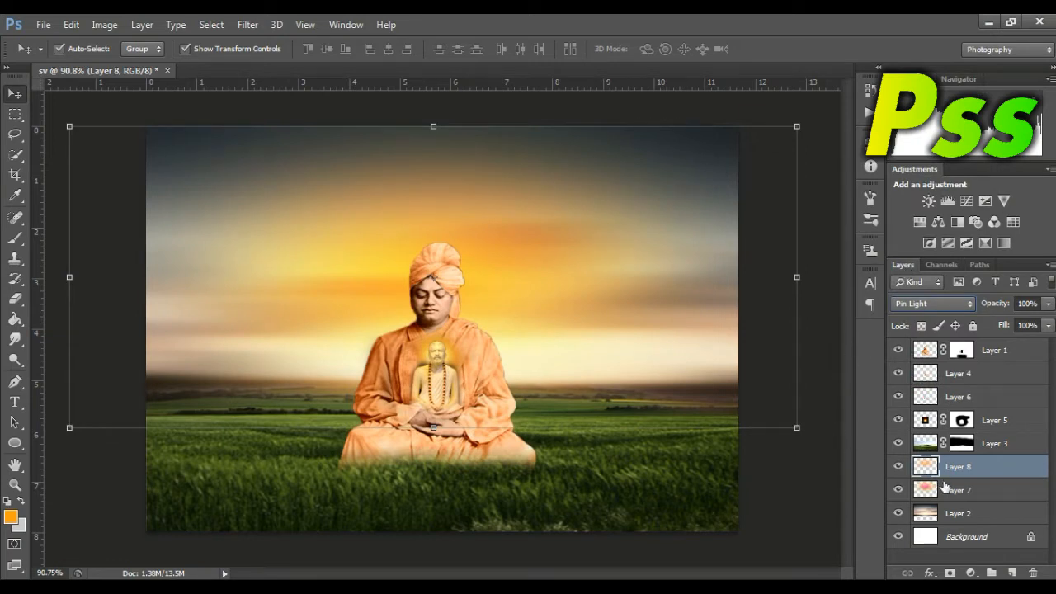
Step: Compare the Subtract, Hue, Saturation and Color blend modes for the glow on Layer 7 and set it to Color
left_click(962, 491)
left_click(914, 304)
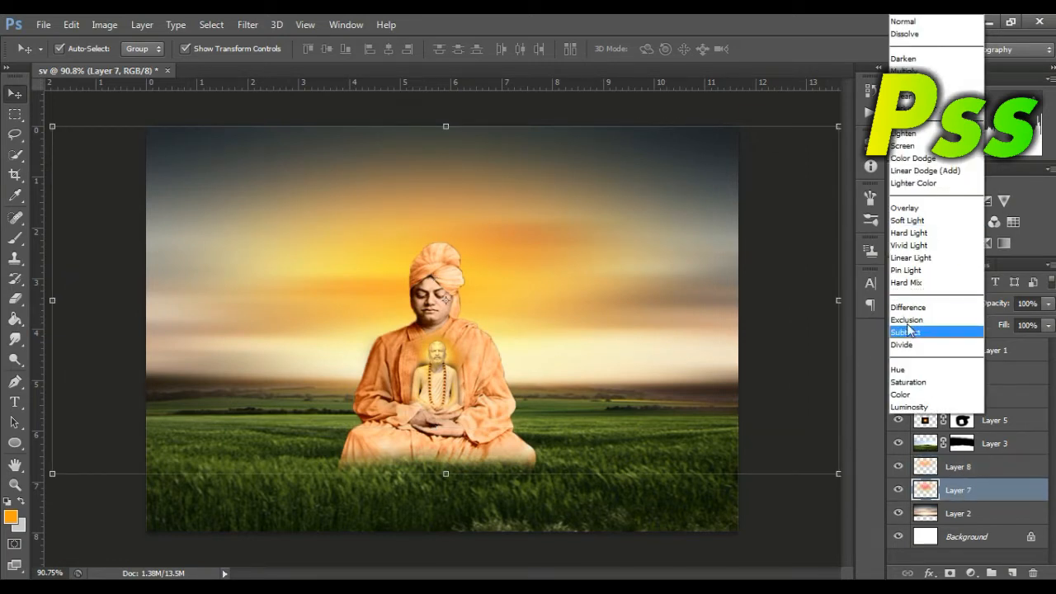
left_click(908, 332)
key("shift+plus")
key("shift+plus")
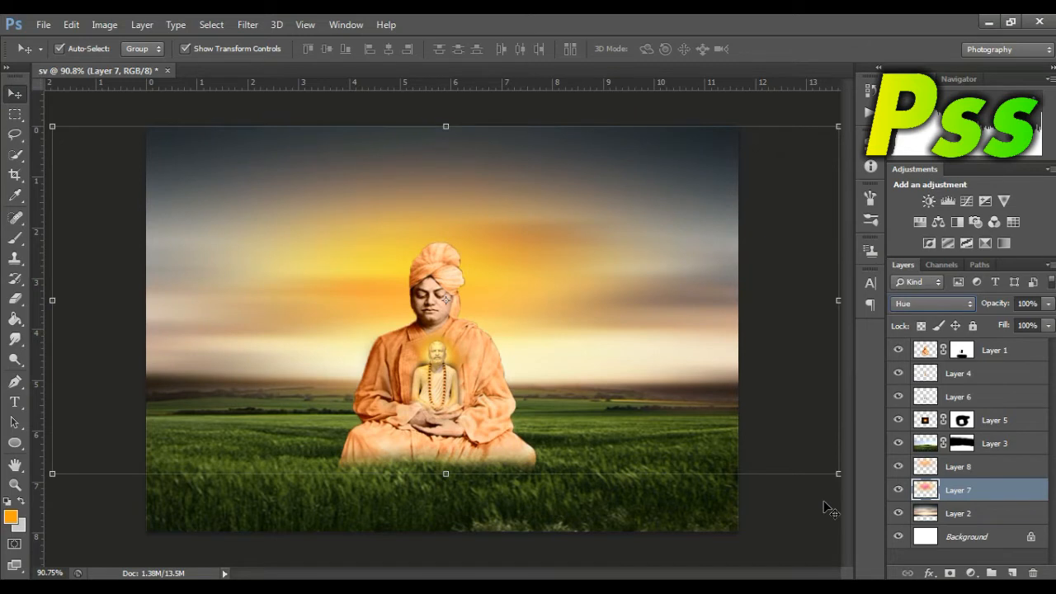
key("shift+plus")
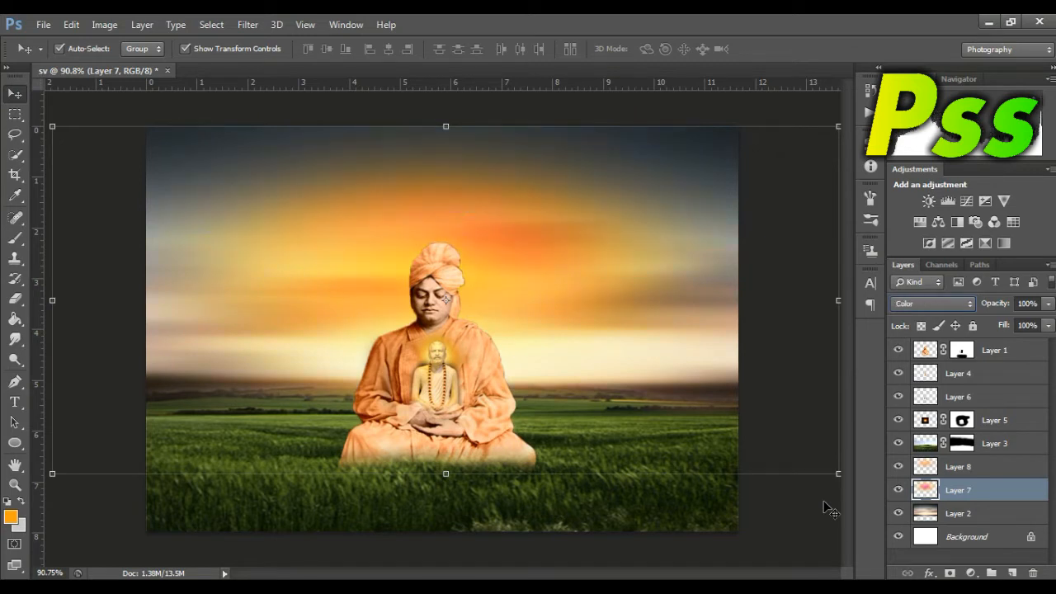
key("shift+plus")
key("shift+minus")
key("shift+minus")
left_click(1049, 326)
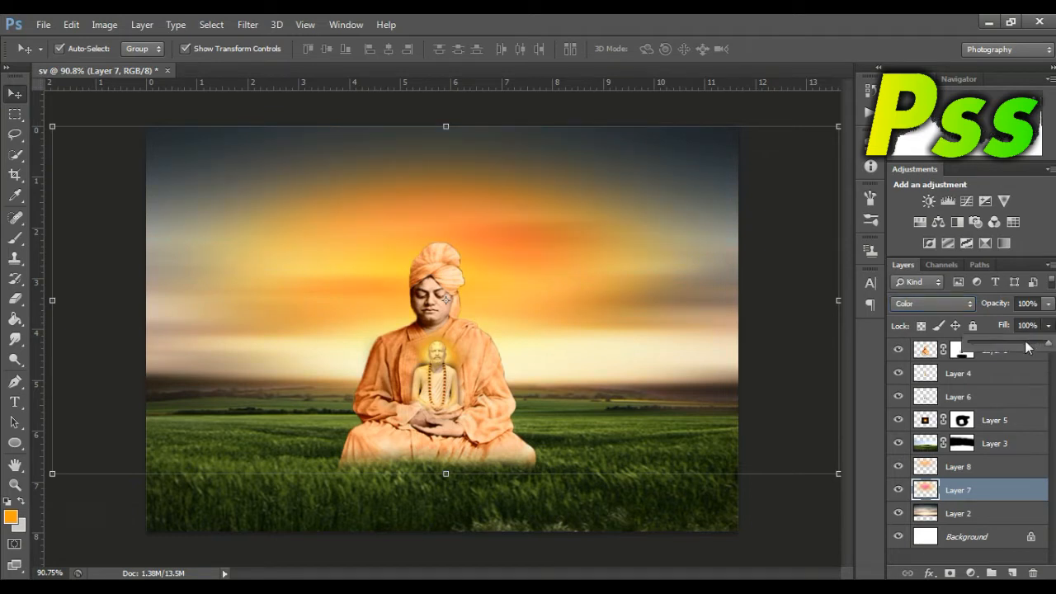
Step: Reduce the fill of Layer 8 to about 79% and deselect the layer
left_click(987, 467)
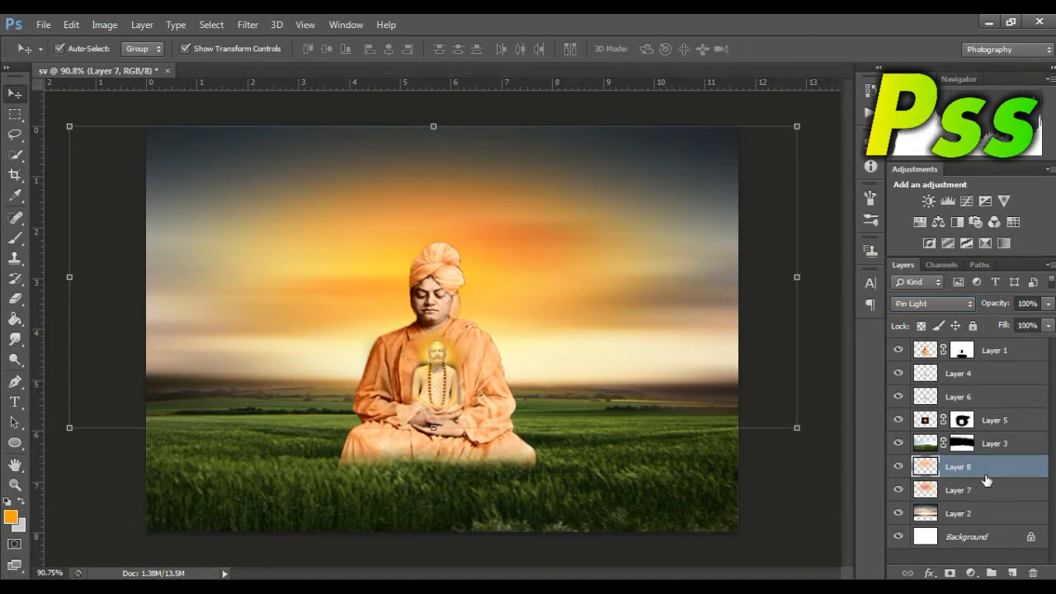
left_click(1050, 326)
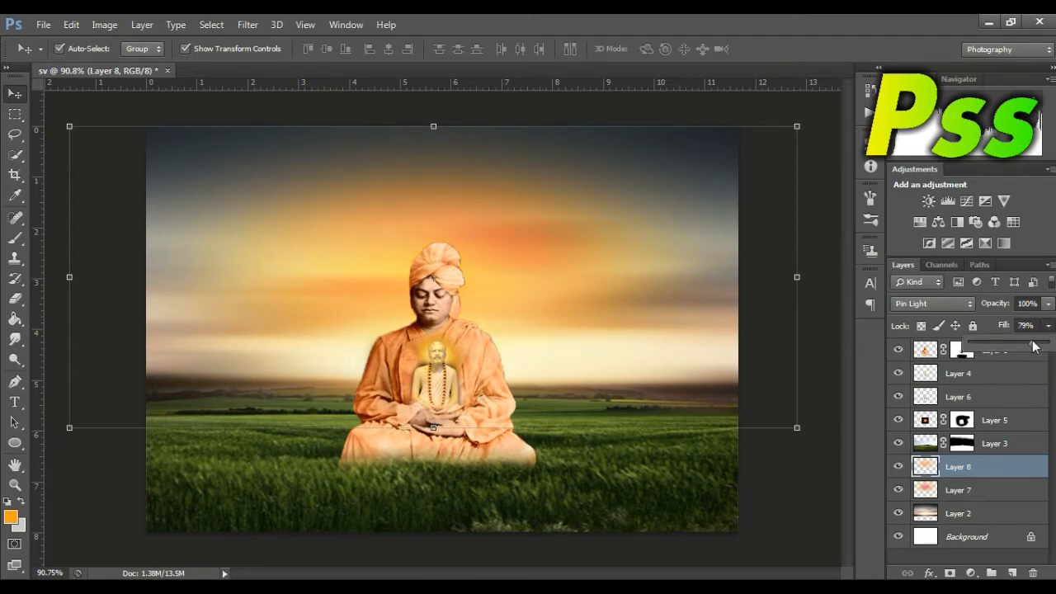
left_click(797, 500)
left_click(799, 498)
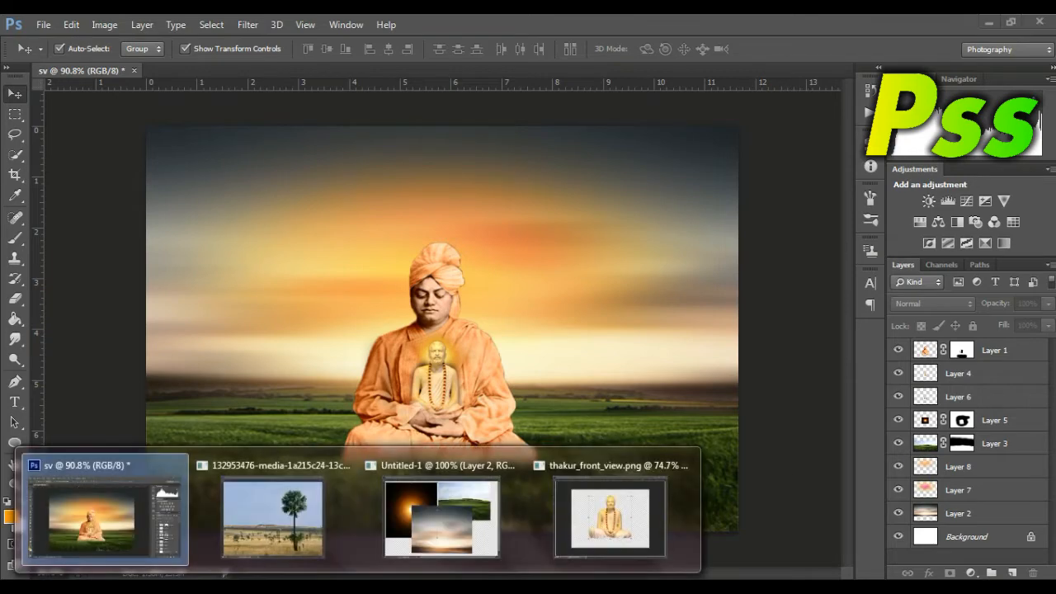
Step: Bring up the palm tree photo in a slightly enlarged window, duplicate its Background layer and hide the original
left_click(321, 521)
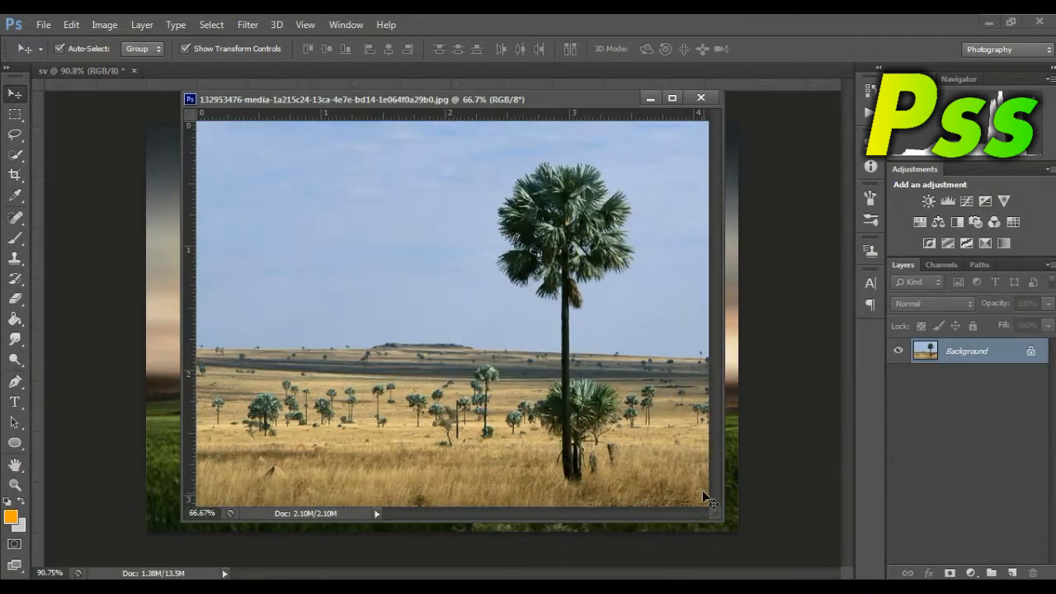
left_click_drag(474, 121, 563, 142)
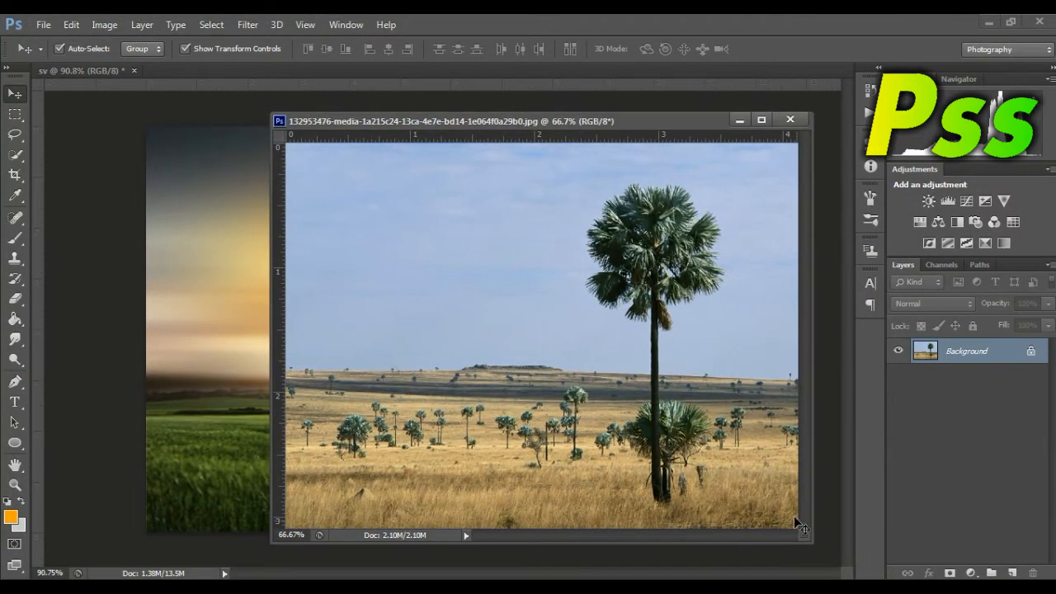
left_click_drag(804, 536, 840, 557)
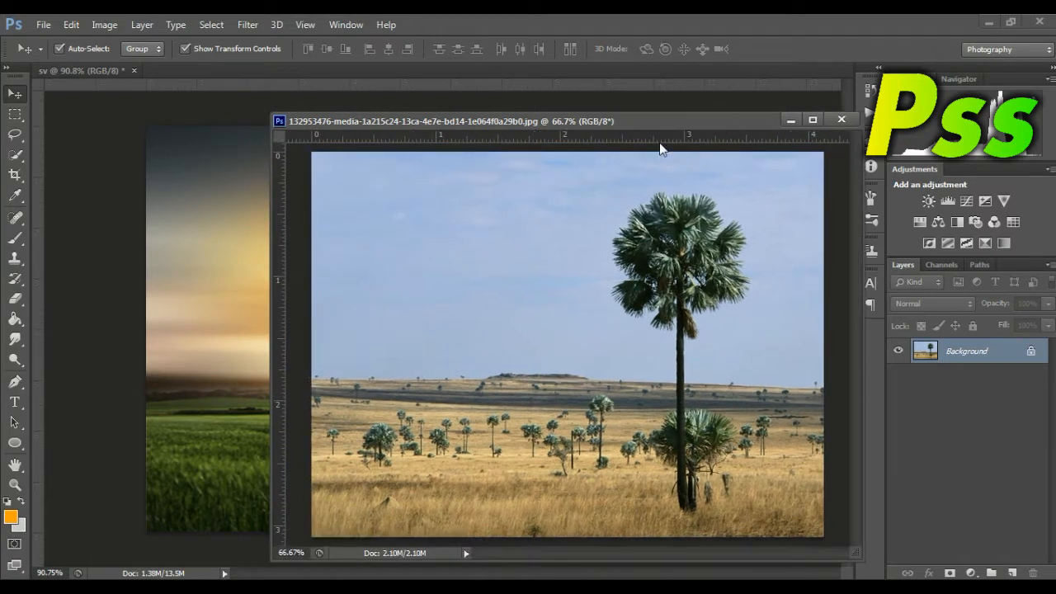
left_click_drag(653, 129, 633, 129)
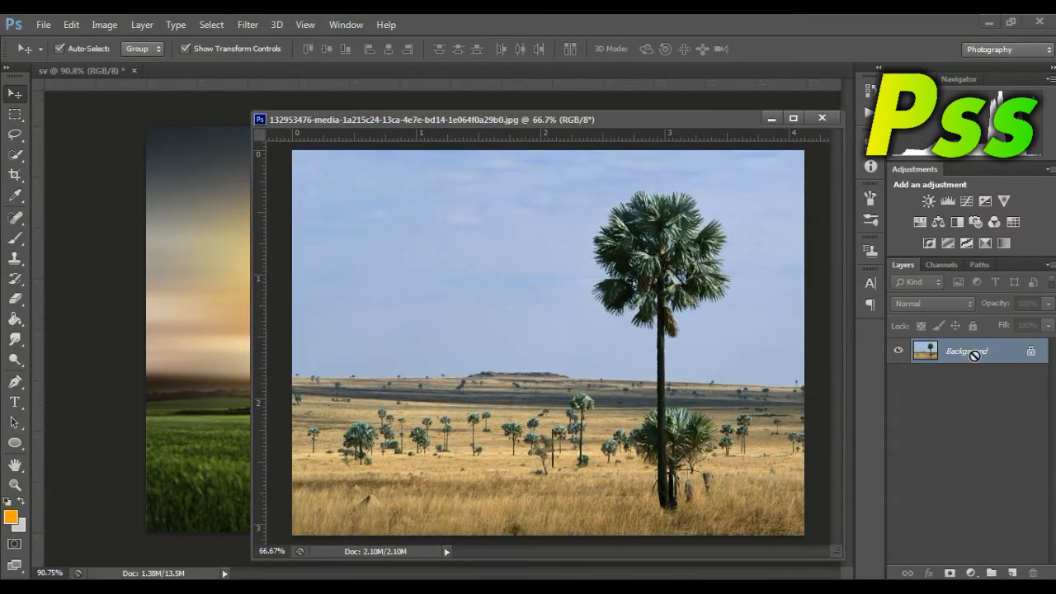
key("ctrl+j")
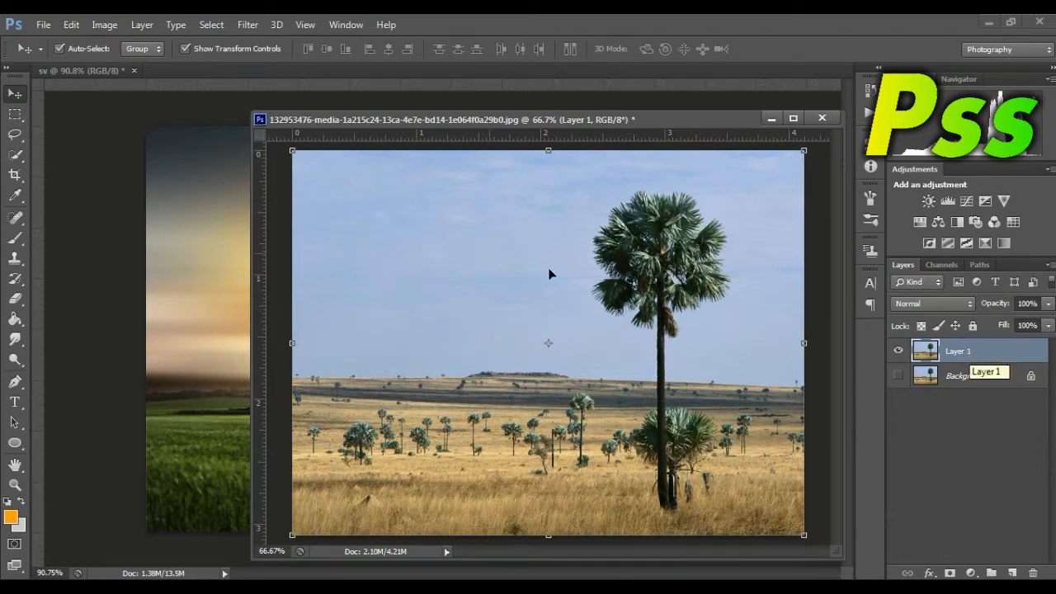
Step: Select the sky around the palm tree with the Magic Wand at tolerance 32, delete it and clear the selection
right_click(15, 154)
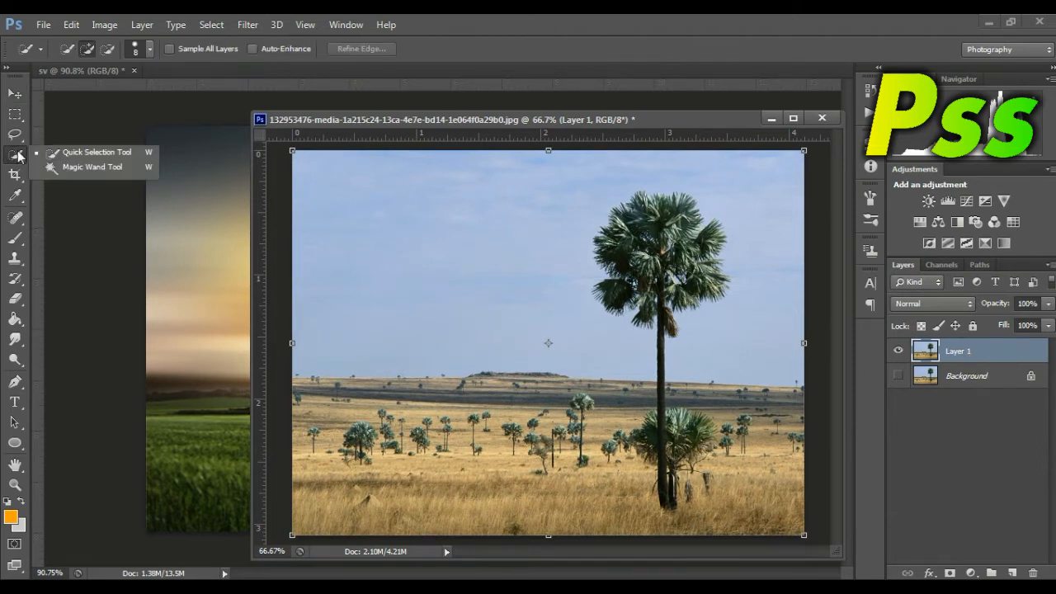
left_click(82, 165)
left_click(528, 249)
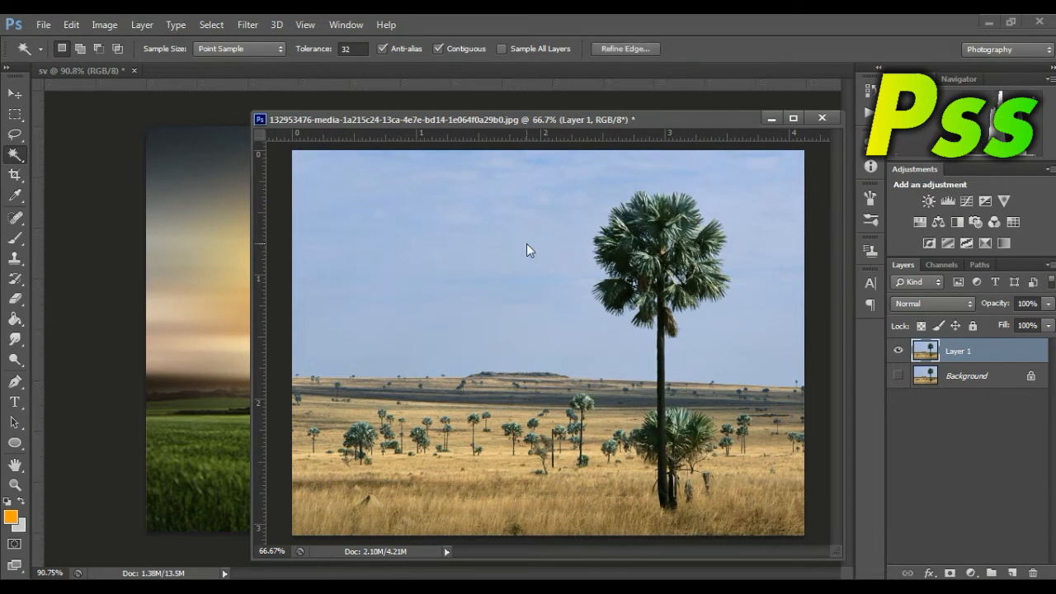
key("Delete")
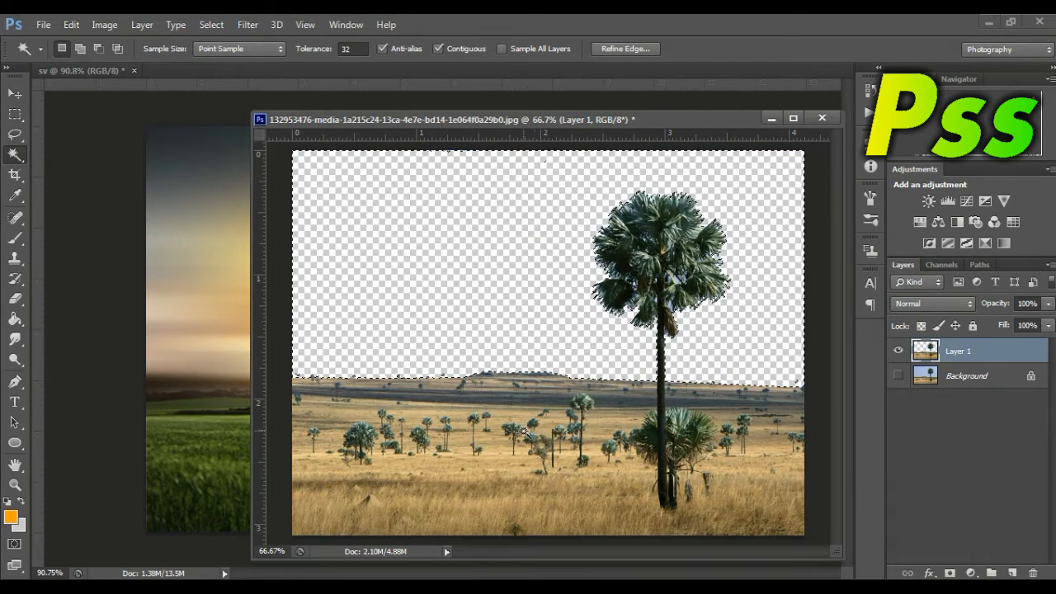
right_click(528, 344)
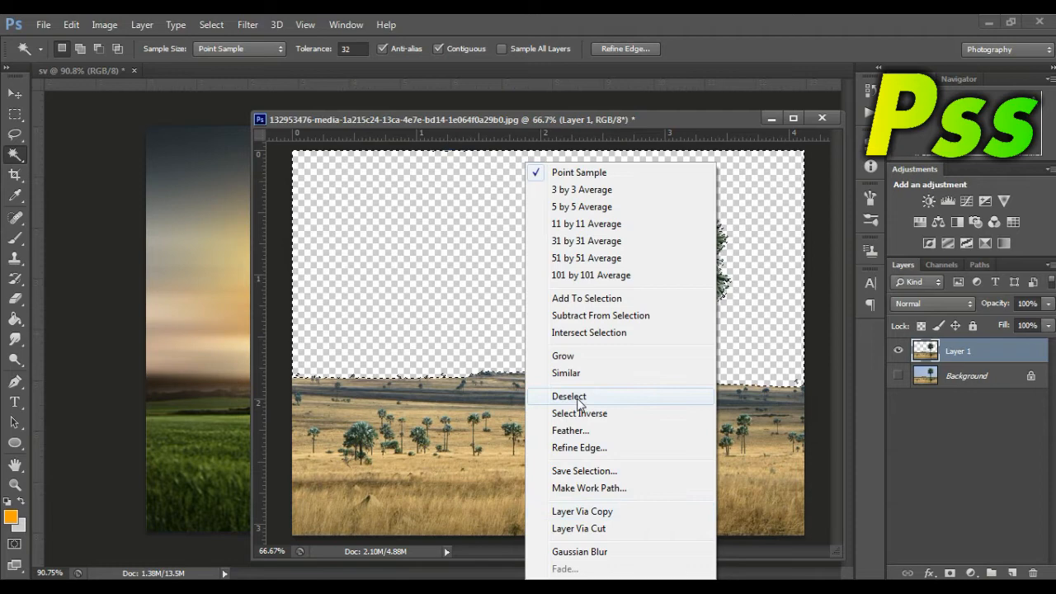
left_click(577, 397)
Step: Erase the grassland and small trees around the tall palm with a large Eraser, using size 90 close to the trunk
left_click(18, 302)
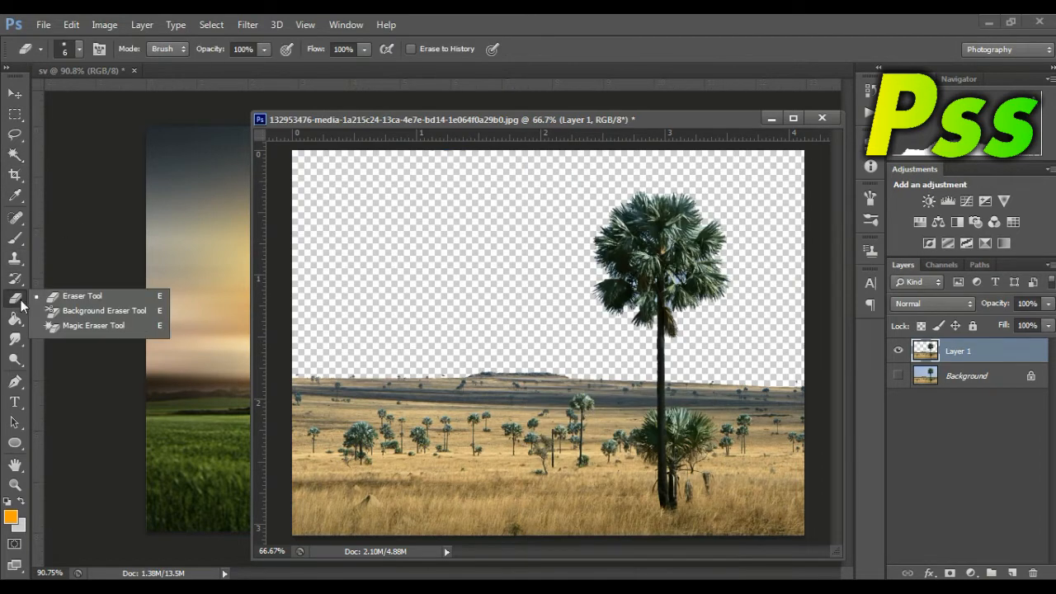
key("bracketright")
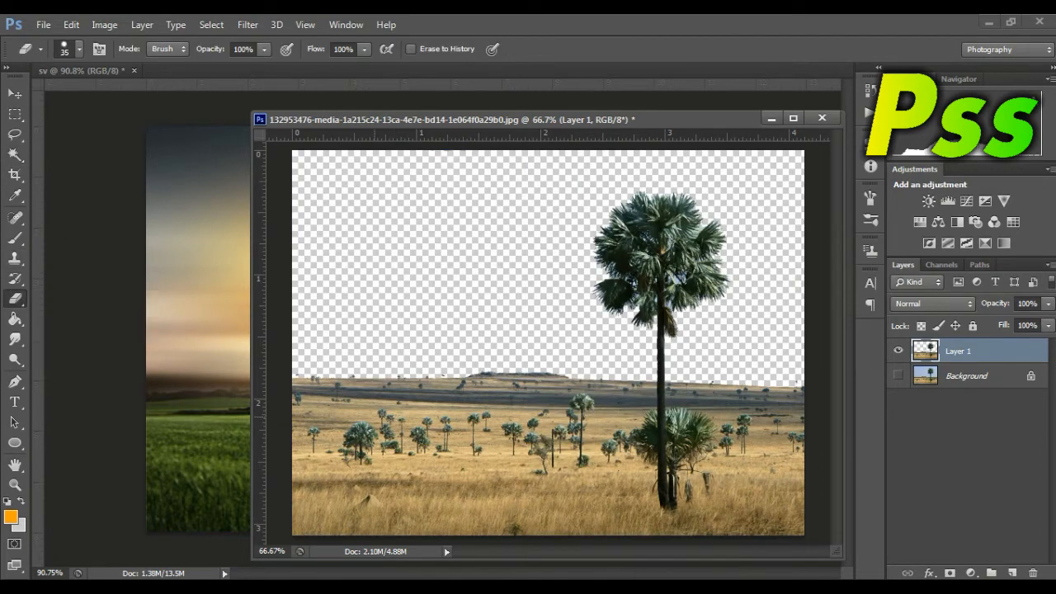
key("bracketright")
key("bracketright")
key("bracketright")
key("bracketright")
key("bracketright")
key("bracketright")
key("bracketright")
key("bracketright")
key("bracketright")
mouse_move(331, 355)
left_mouse_down()
mouse_move(336, 490)
mouse_move(429, 467)
mouse_move(449, 447)
mouse_move(443, 406)
mouse_move(505, 480)
mouse_move(527, 429)
mouse_move(541, 431)
mouse_move(536, 521)
left_mouse_up()
mouse_move(772, 371)
left_mouse_down()
mouse_move(749, 460)
mouse_move(774, 512)
left_mouse_up()
key("bracketleft")
left_click_drag(693, 380, 700, 519)
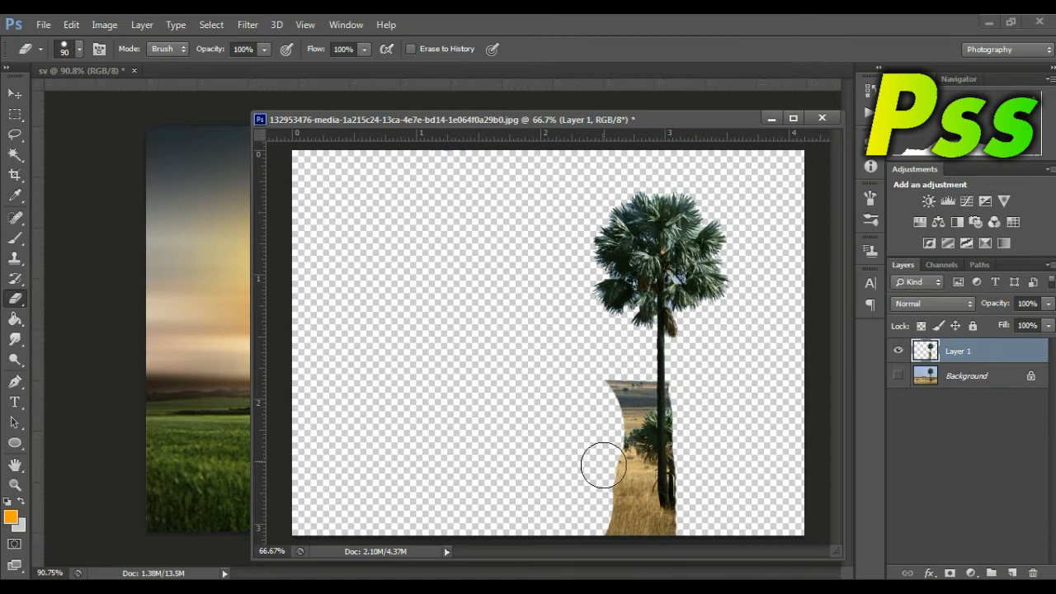
mouse_move(625, 395)
left_mouse_down()
mouse_move(628, 386)
mouse_move(636, 528)
left_mouse_up()
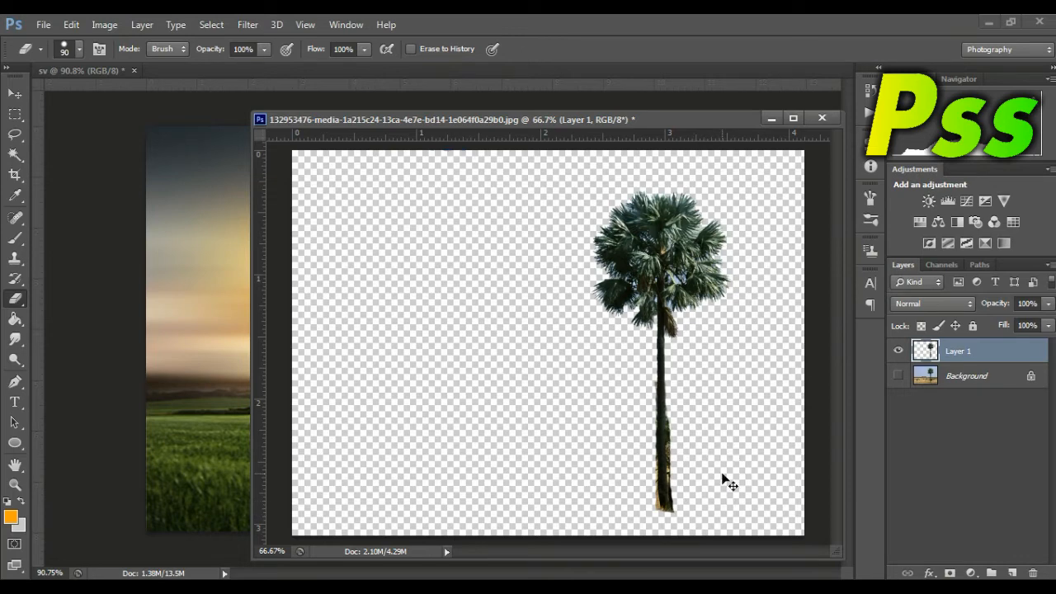
Step: Erase the greenery fringe along both sides of the palm's middle trunk with the size 90 Eraser
key("ctrl+plus")
key("ctrl+plus")
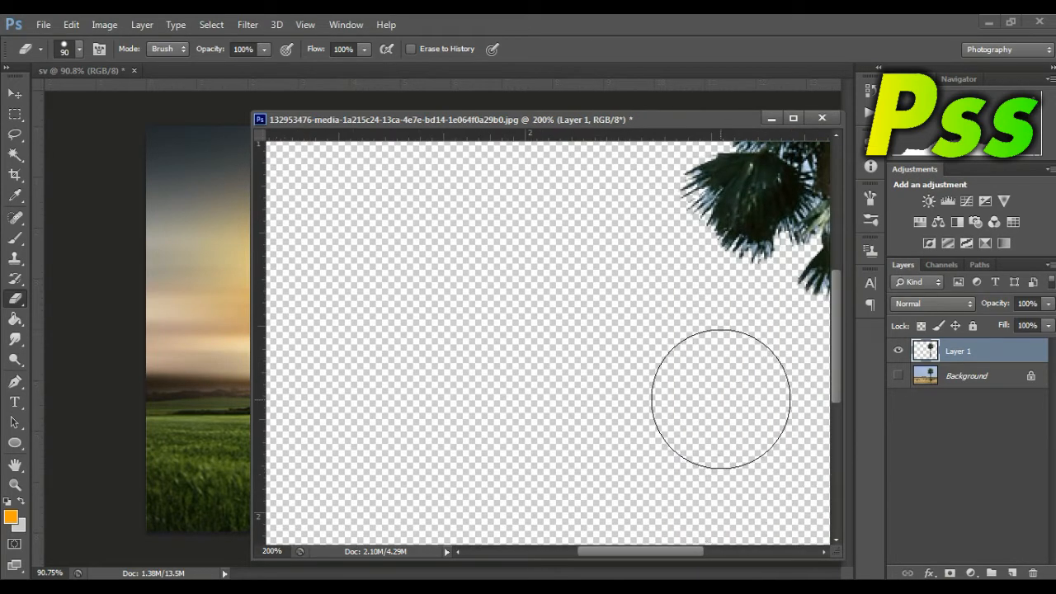
left_click_drag(651, 554, 728, 559)
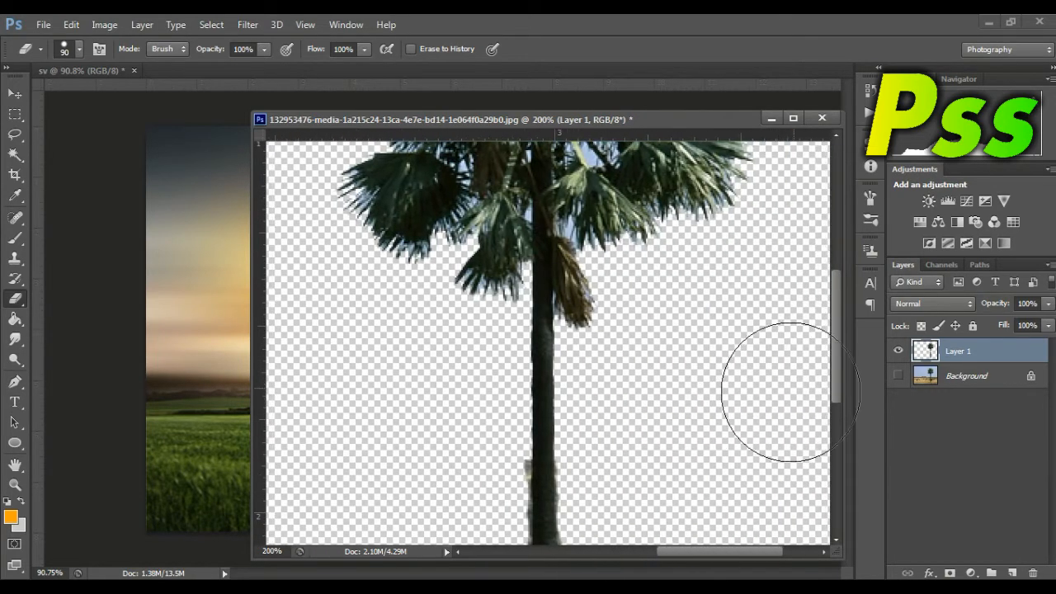
left_click_drag(839, 353, 840, 454)
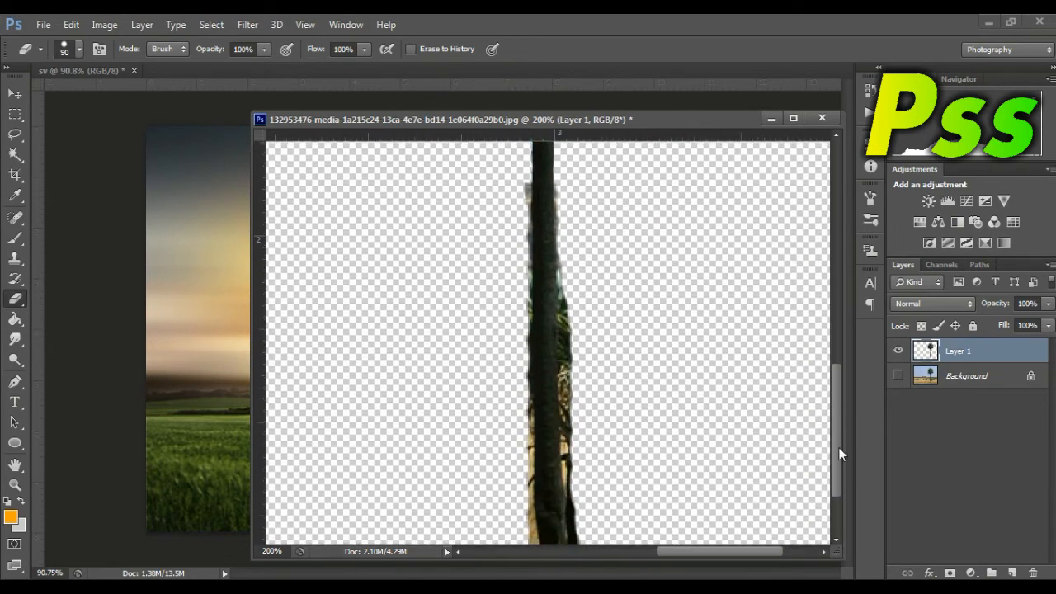
mouse_move(632, 338)
left_mouse_down()
mouse_move(638, 304)
mouse_move(629, 297)
mouse_move(628, 312)
mouse_move(627, 199)
left_mouse_up()
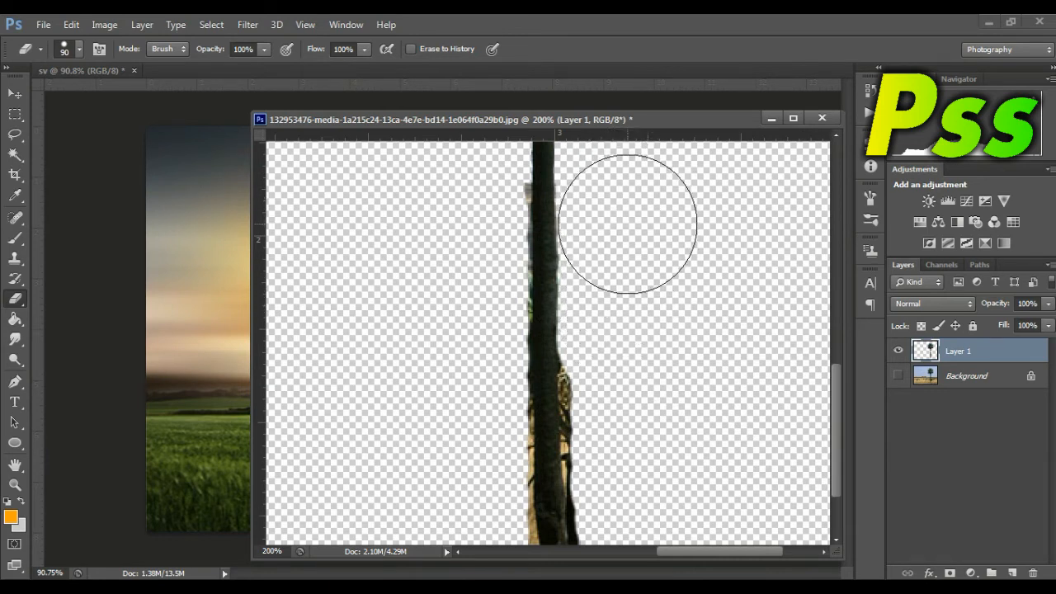
left_click_drag(441, 203, 460, 203)
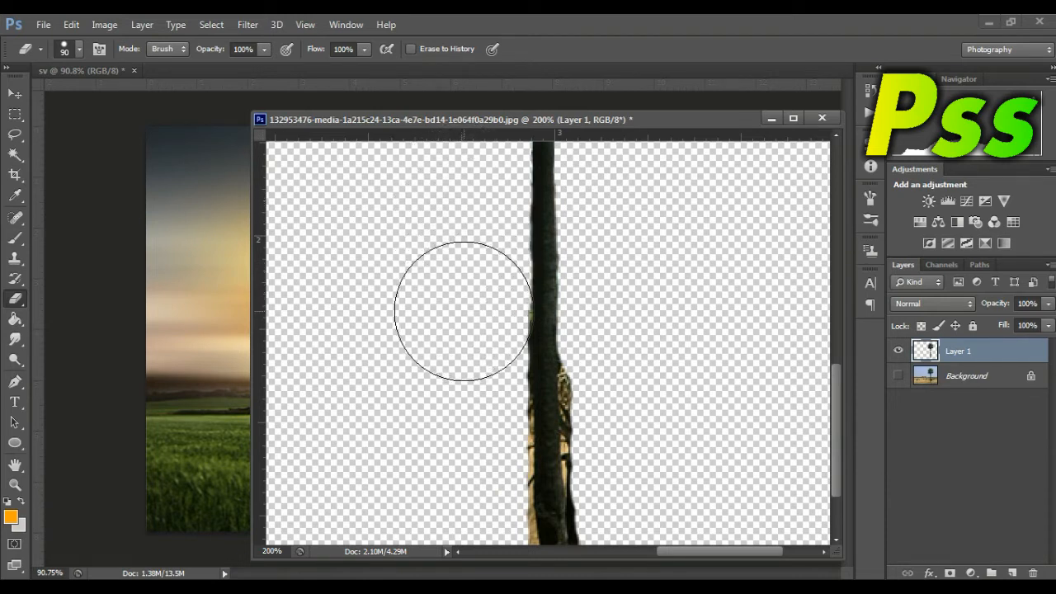
left_click(628, 391)
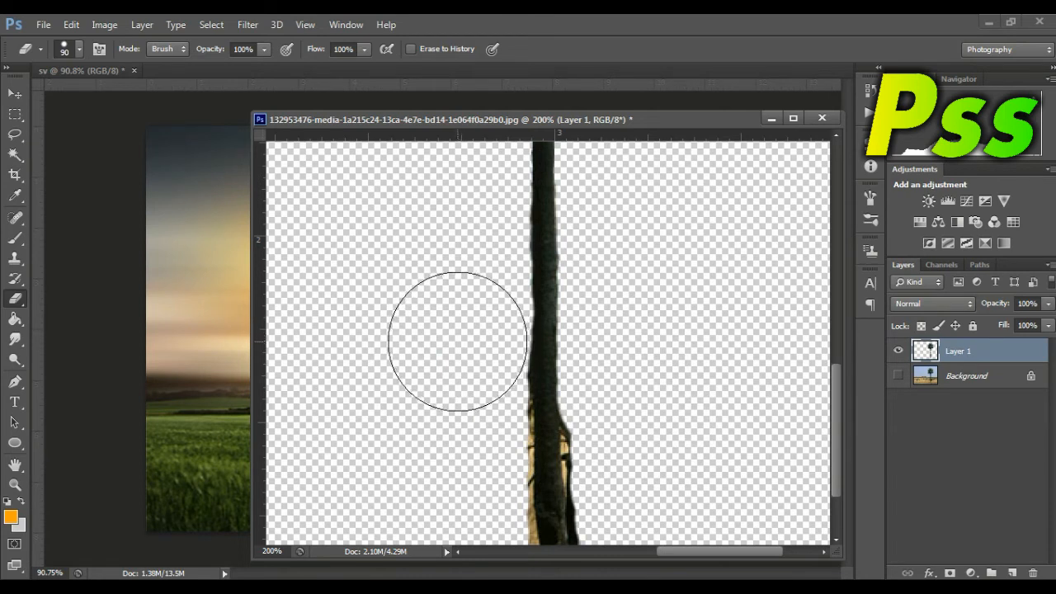
Step: Erase the remaining dry grass and side growth around the lower trunk down to the palm's base
left_click_drag(838, 410, 836, 448)
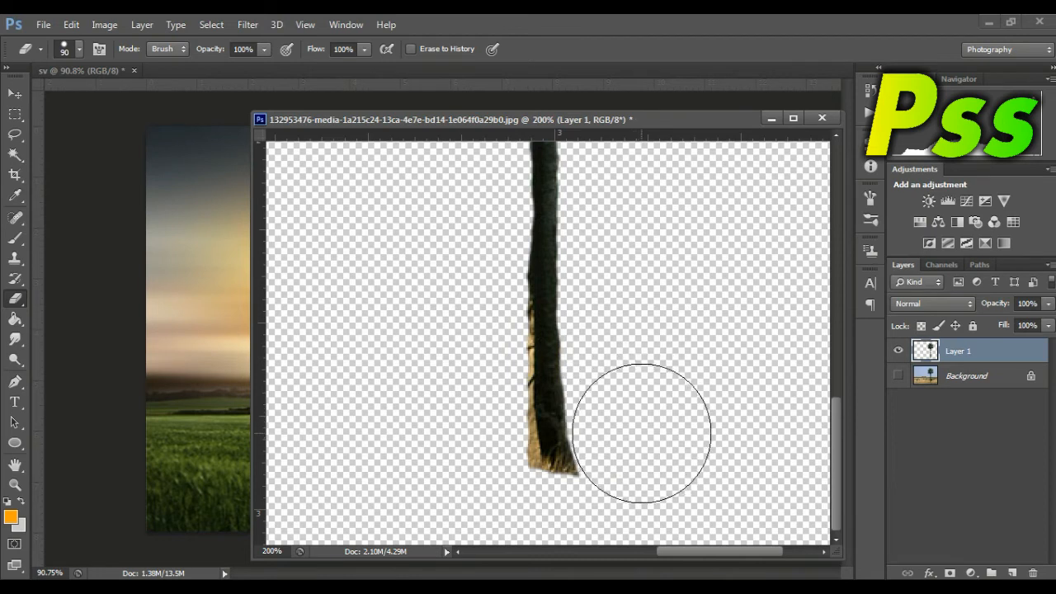
left_click(471, 456)
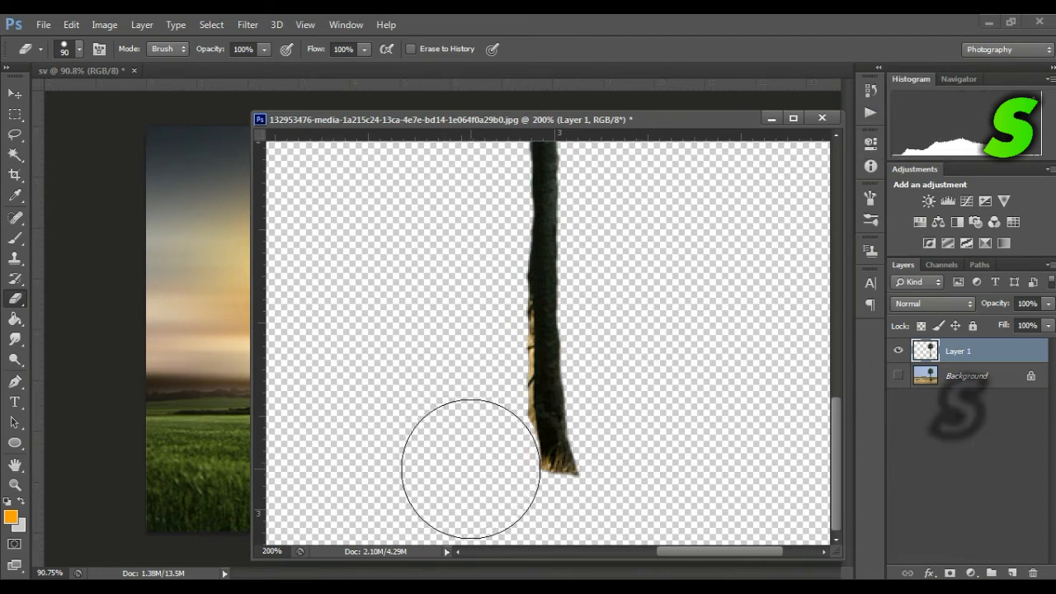
left_click_drag(464, 417, 463, 332)
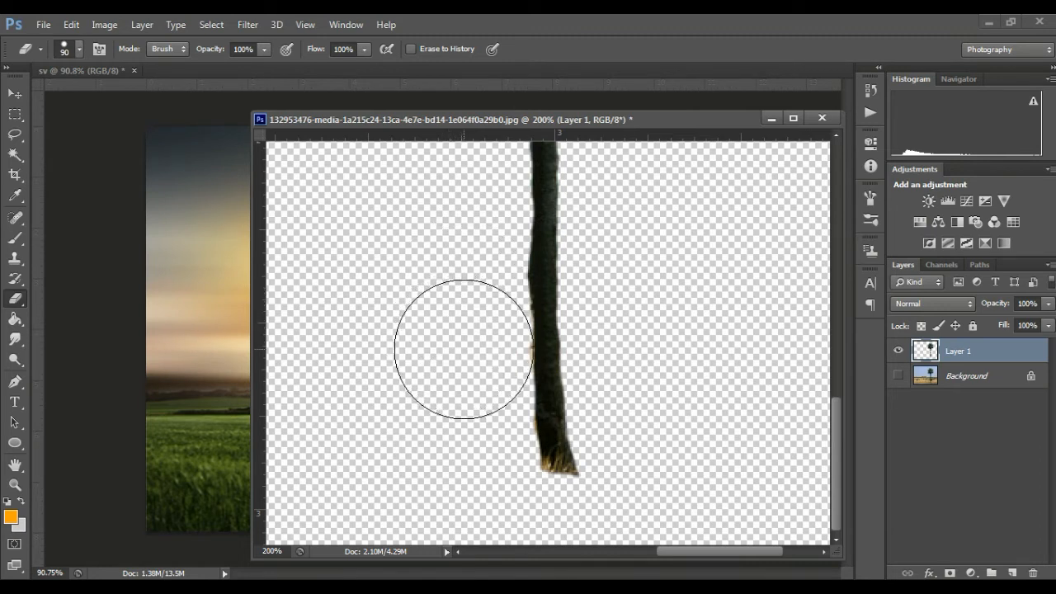
key("ctrl+minus")
key("ctrl+minus")
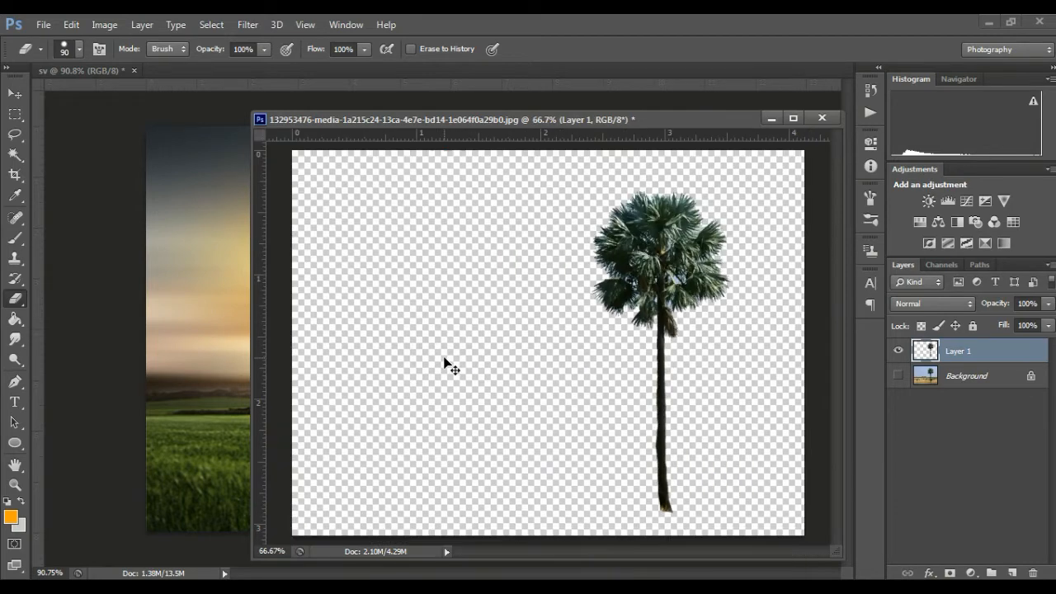
Step: Load the palm on Layer 1 as a selection and run Refine Edge with default settings, output to Selection
left_click(930, 356, "ctrl")
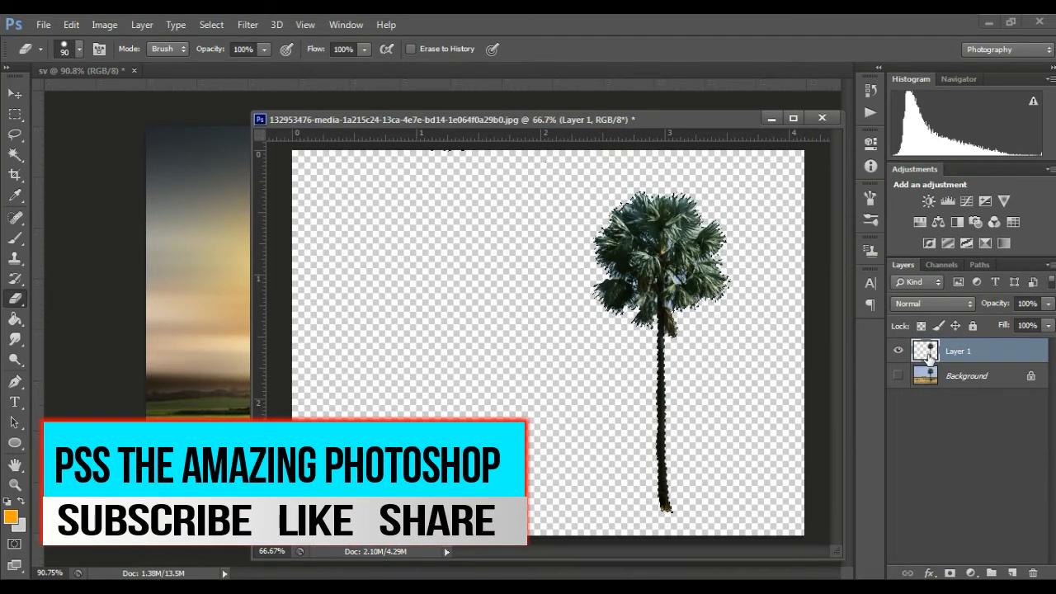
left_click(18, 165)
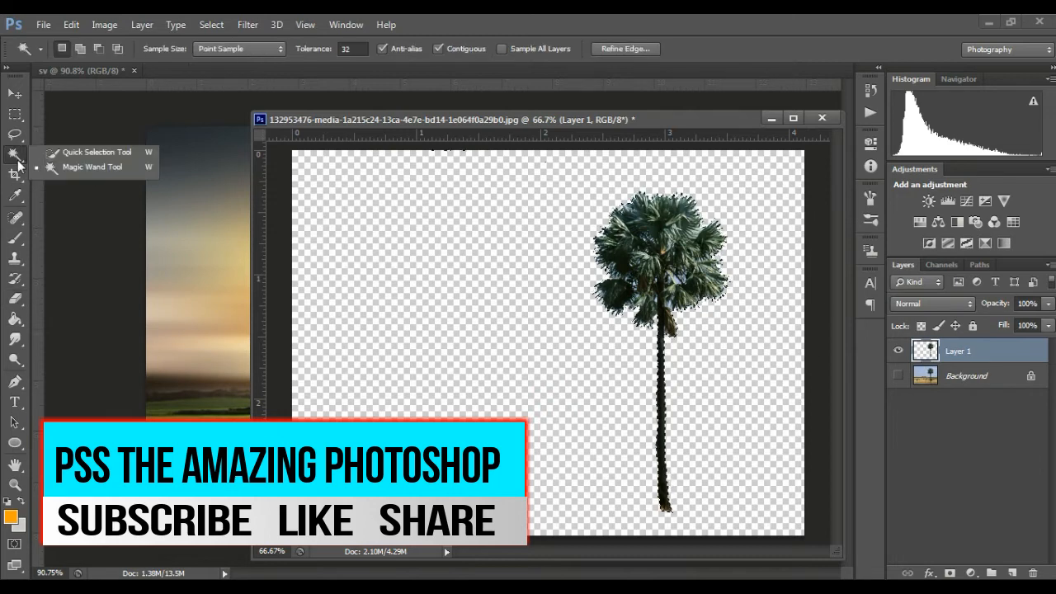
left_click(76, 150)
left_click(365, 49)
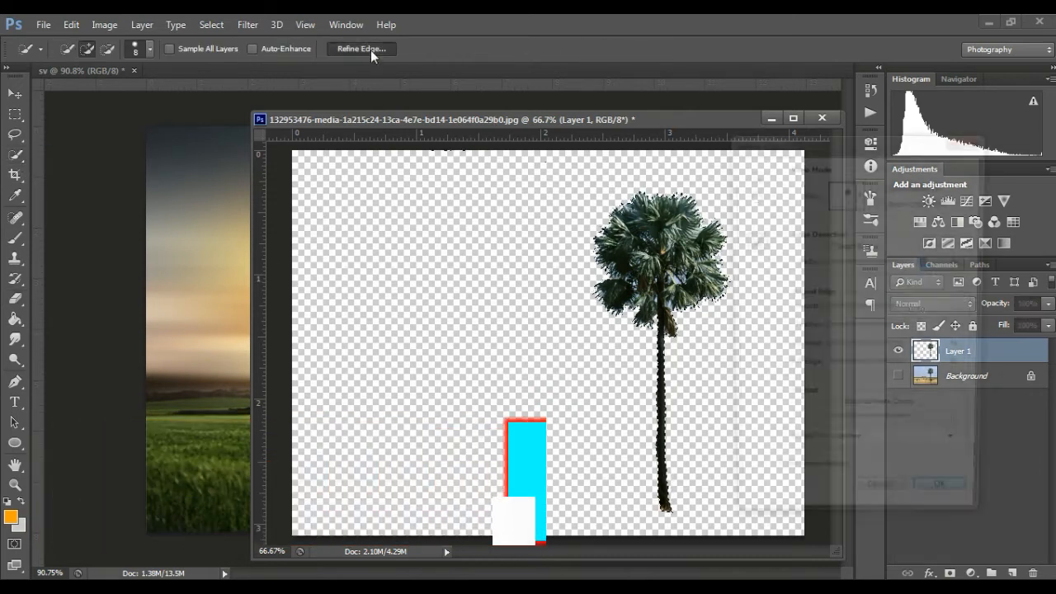
left_click_drag(622, 121, 440, 122)
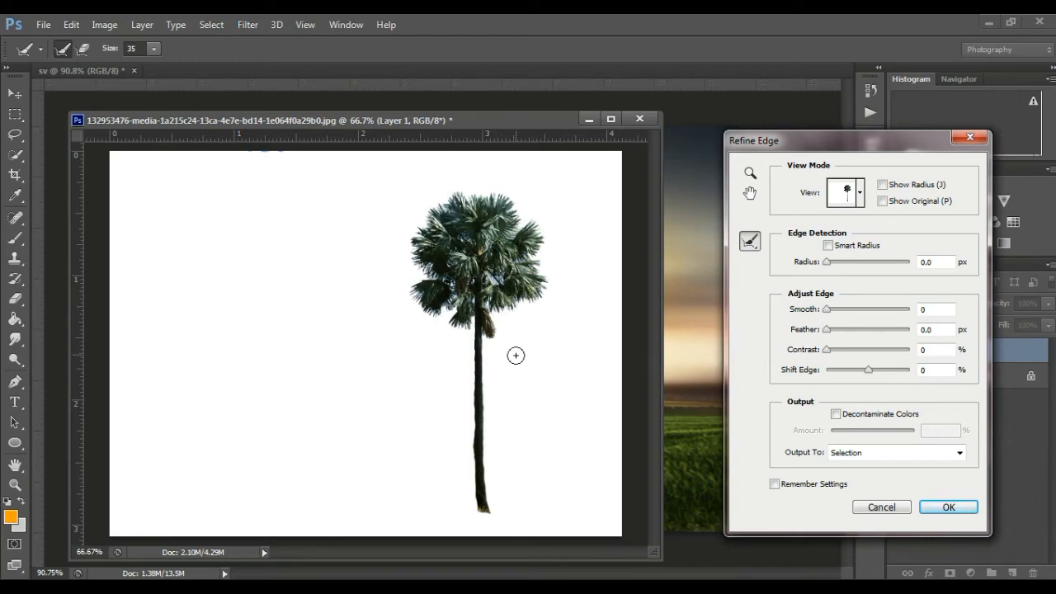
left_click(949, 506)
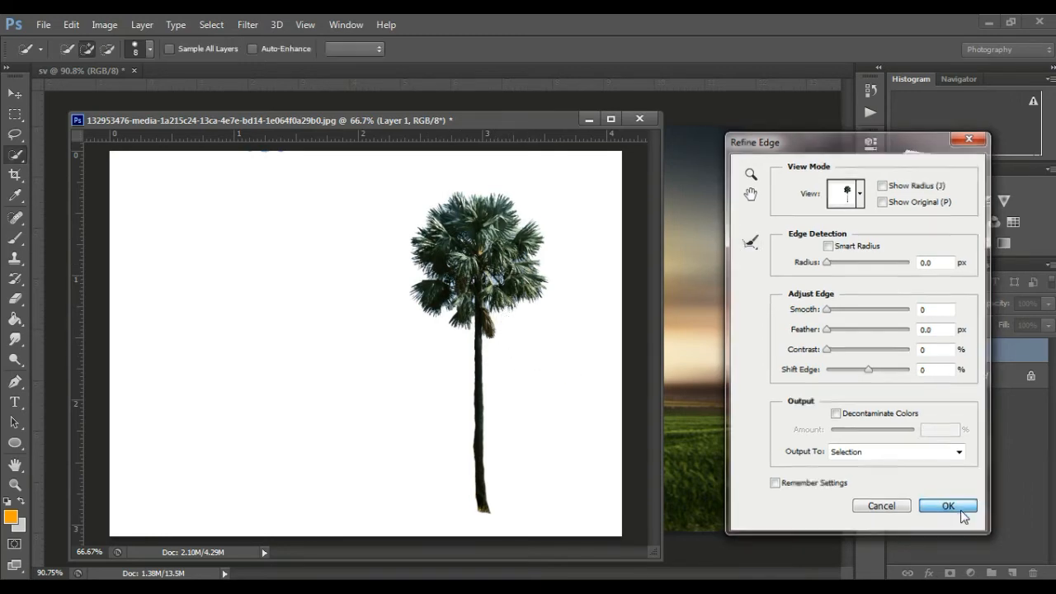
Step: Copy the selected palm to a new layer and hide Layer 1
right_click(482, 241)
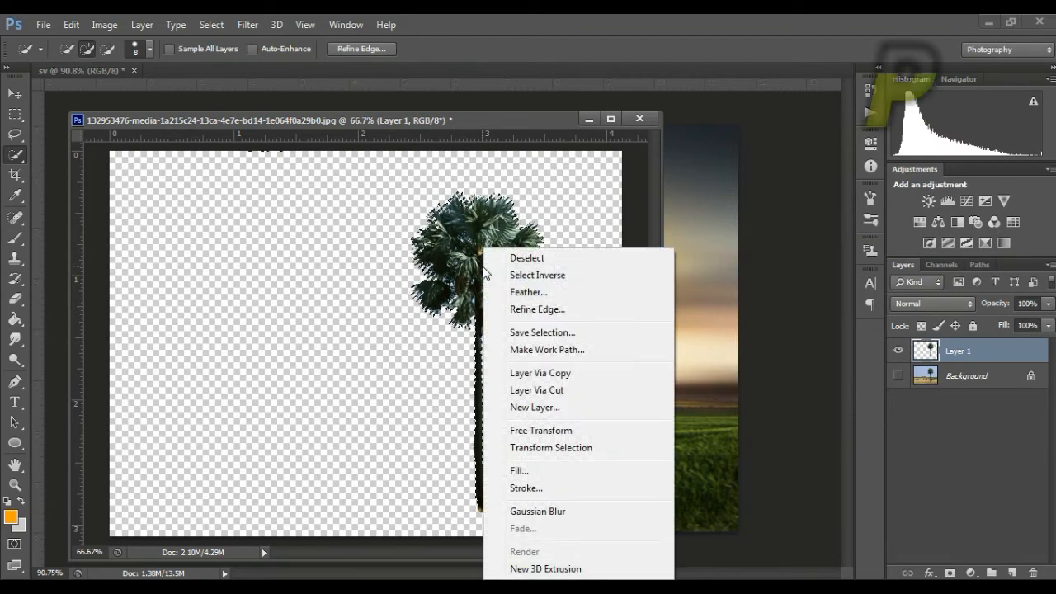
left_click(570, 376)
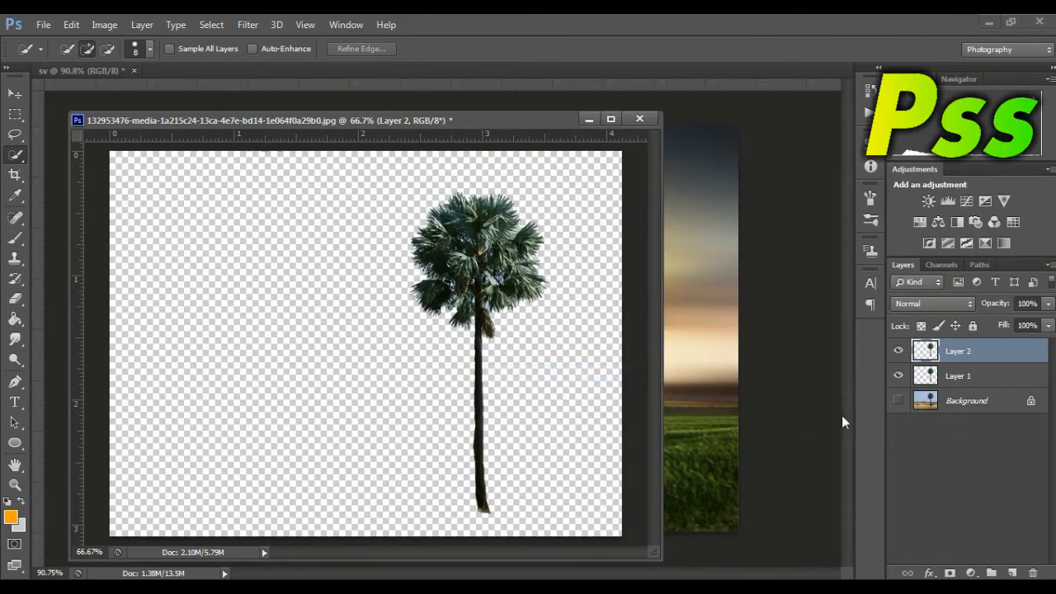
left_click(897, 377)
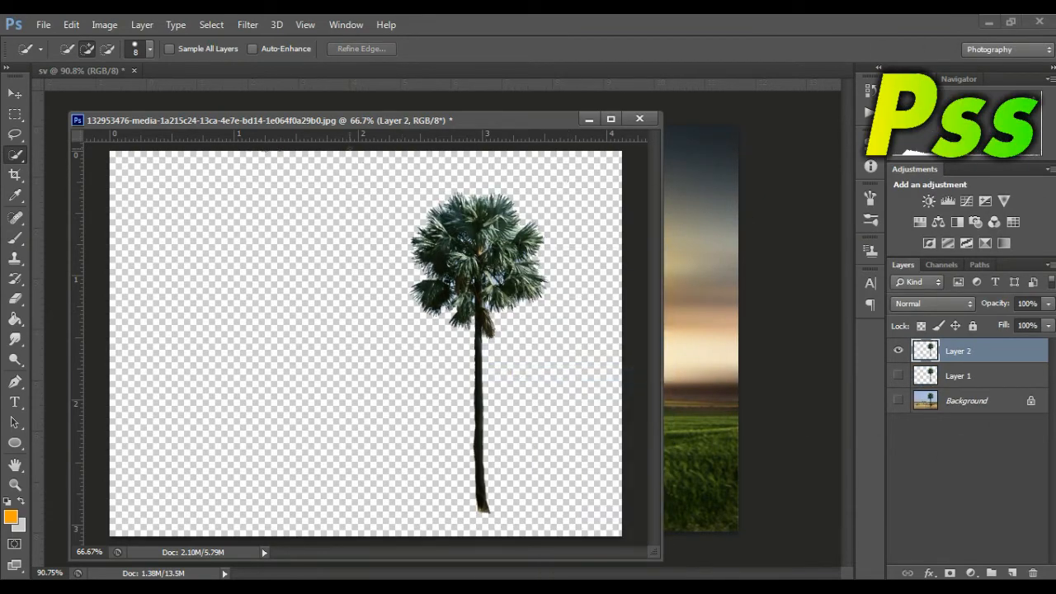
Step: Place the palm cutout in the sv composite beside the seated figure, minimize the photo, and erase the stray specks above the palm
left_click(15, 93)
left_click_drag(500, 280, 698, 318)
left_click(589, 122)
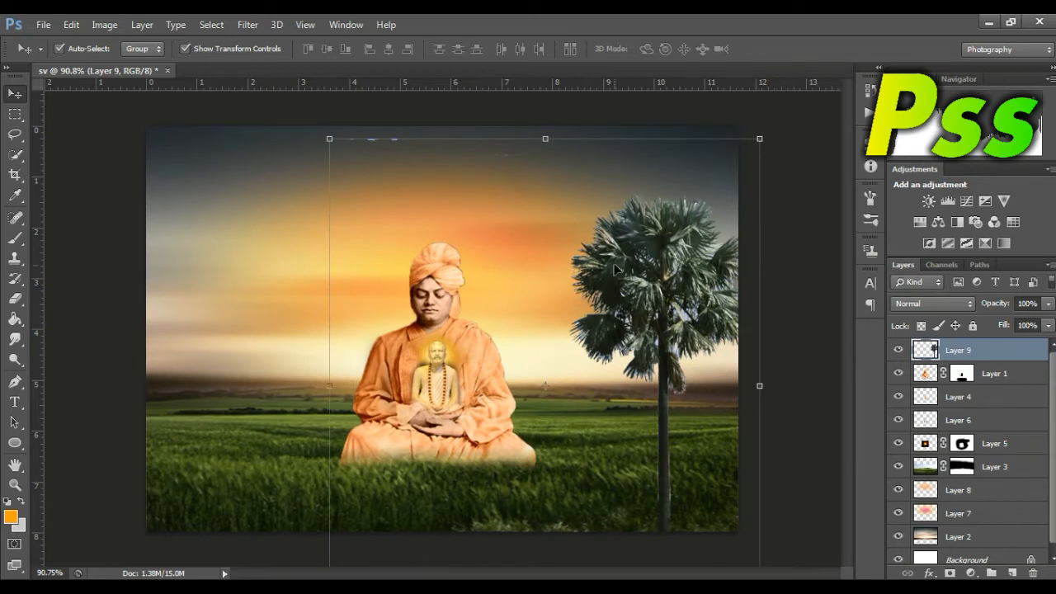
left_click_drag(665, 283, 644, 299)
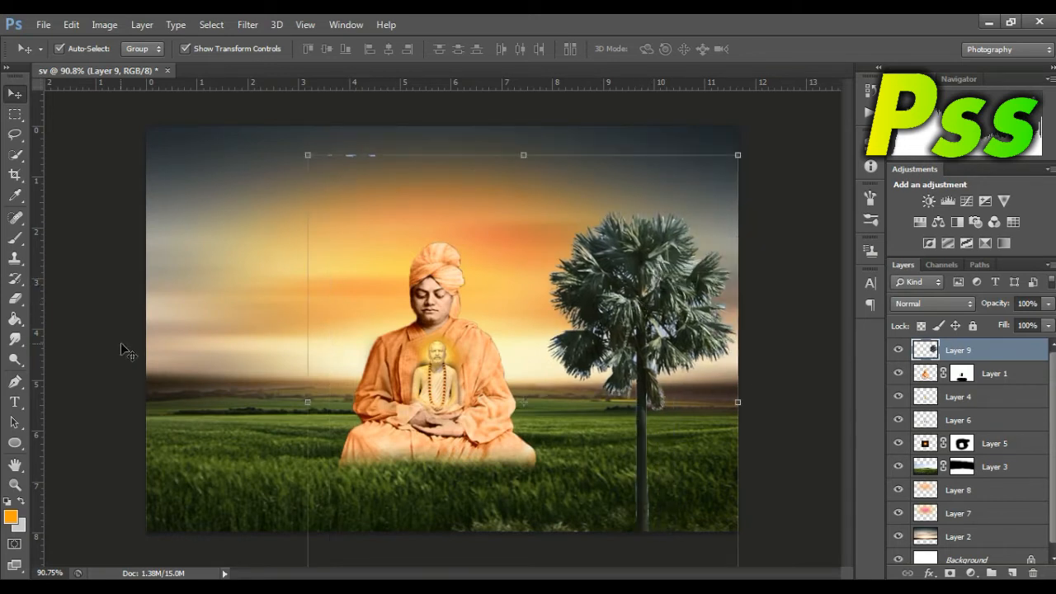
left_click(11, 308)
left_click(66, 294)
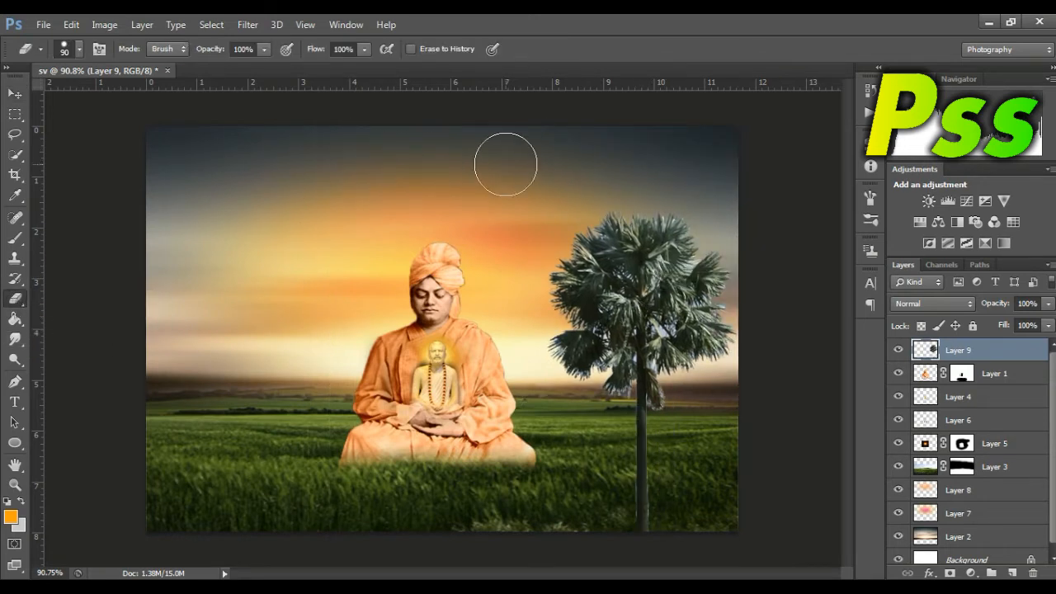
Step: Scale the palm down to about 65% width and 50% height and stand it in the field to the right of the figure
left_click(14, 94)
left_click_drag(627, 297, 560, 244)
left_click_drag(671, 140, 649, 299)
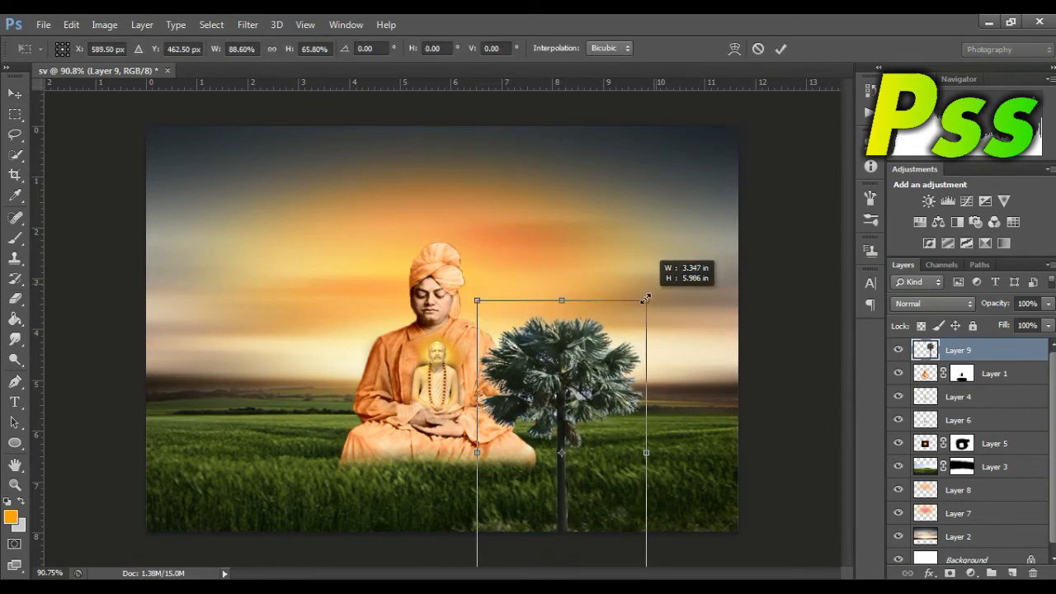
left_click_drag(585, 393, 639, 263)
left_click_drag(693, 468, 656, 402)
left_click_drag(615, 241, 659, 311)
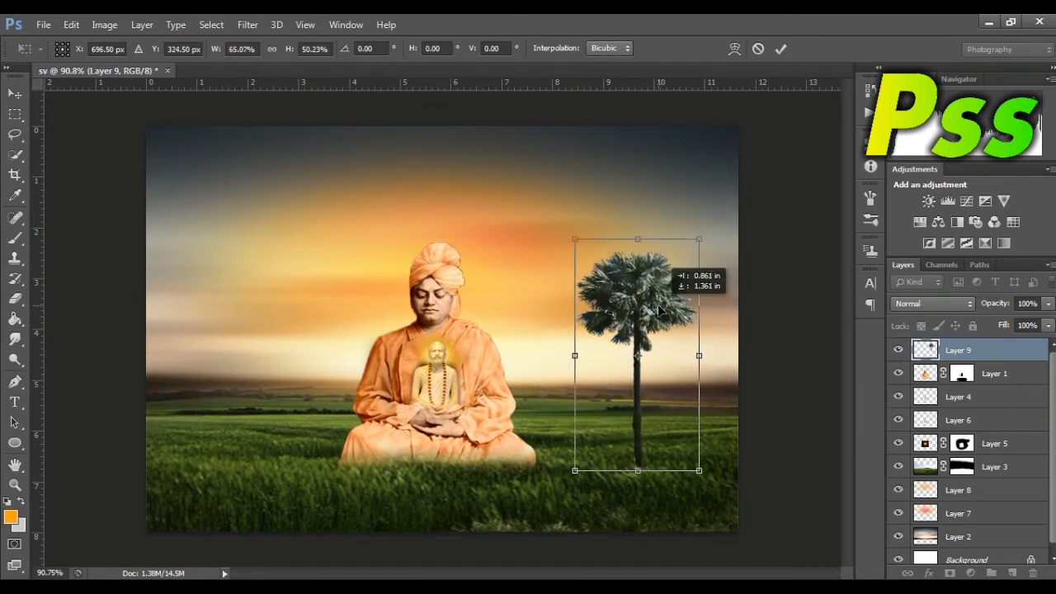
key("Return")
Step: Load the palm on Layer 9 as a selection and refine its frond edges in Refine Edge with a size 35 Refine Radius brush
left_click(926, 351, "ctrl")
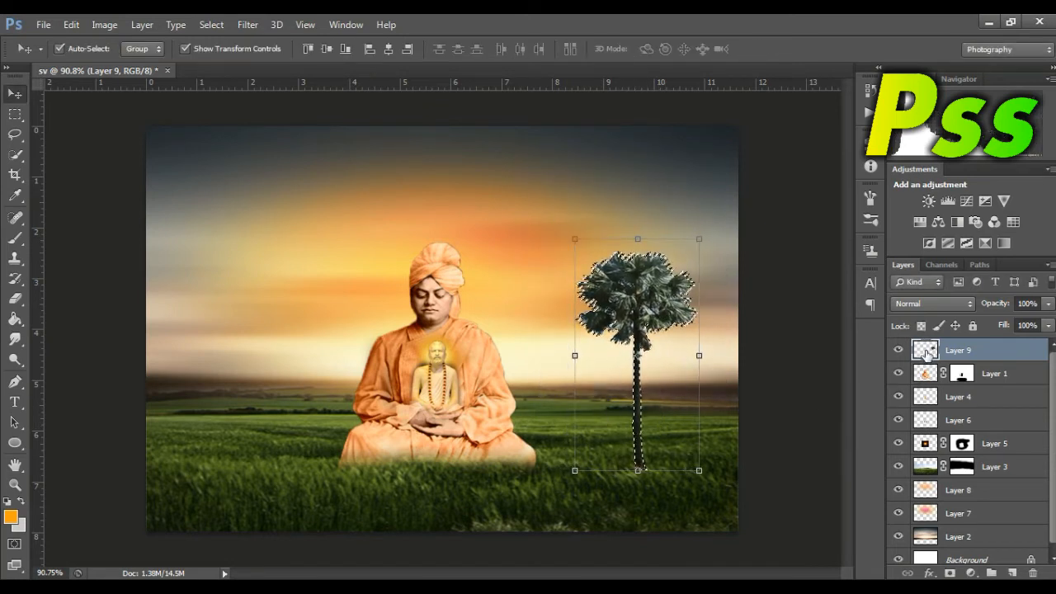
left_click(19, 155)
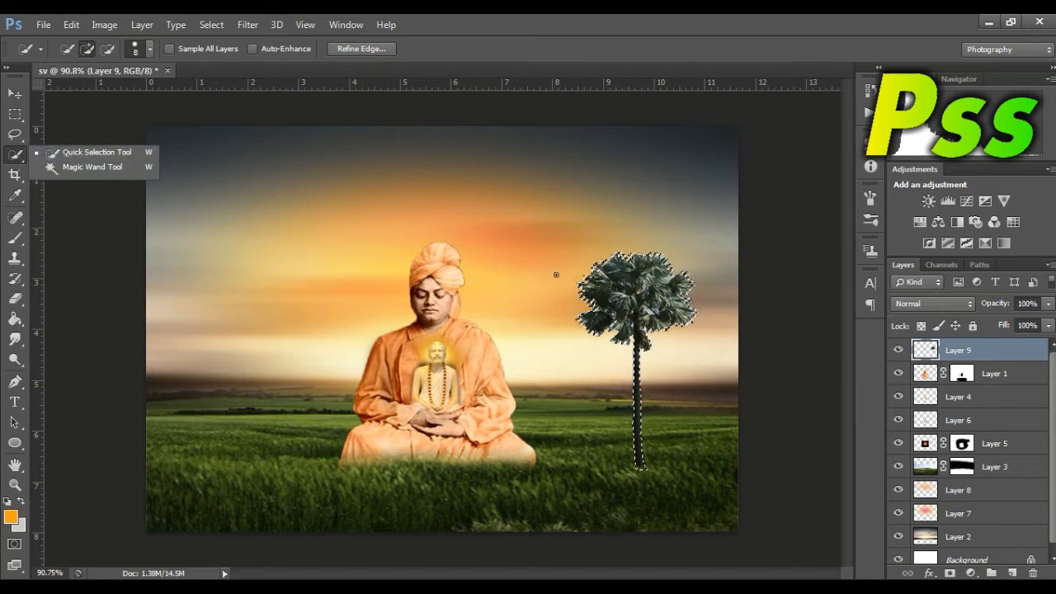
key("ctrl+alt+r")
left_click_drag(665, 263, 682, 340)
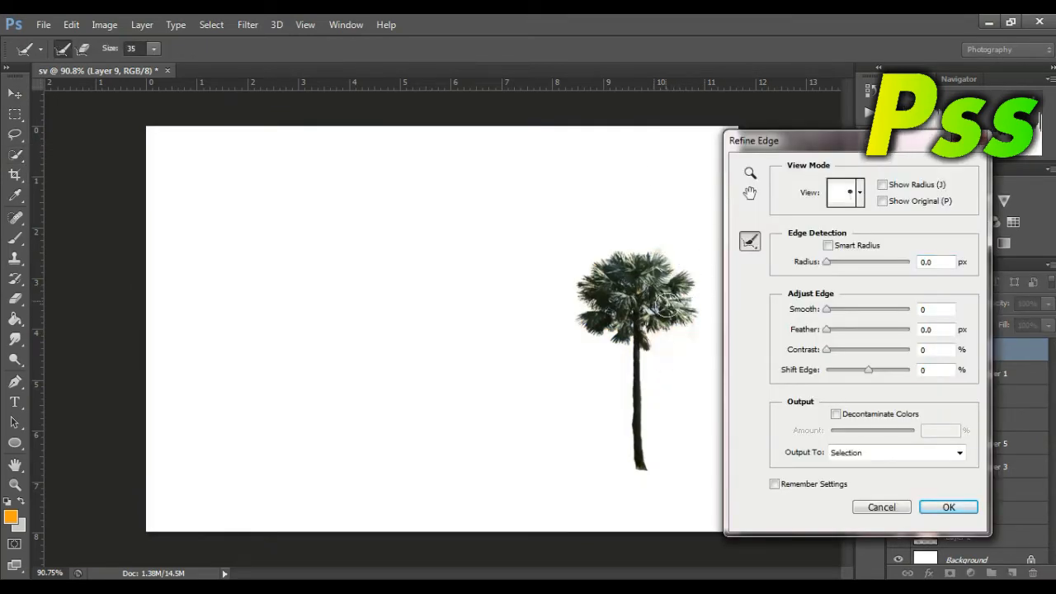
mouse_move(645, 247)
left_mouse_down()
mouse_move(590, 282)
mouse_move(605, 354)
left_mouse_up()
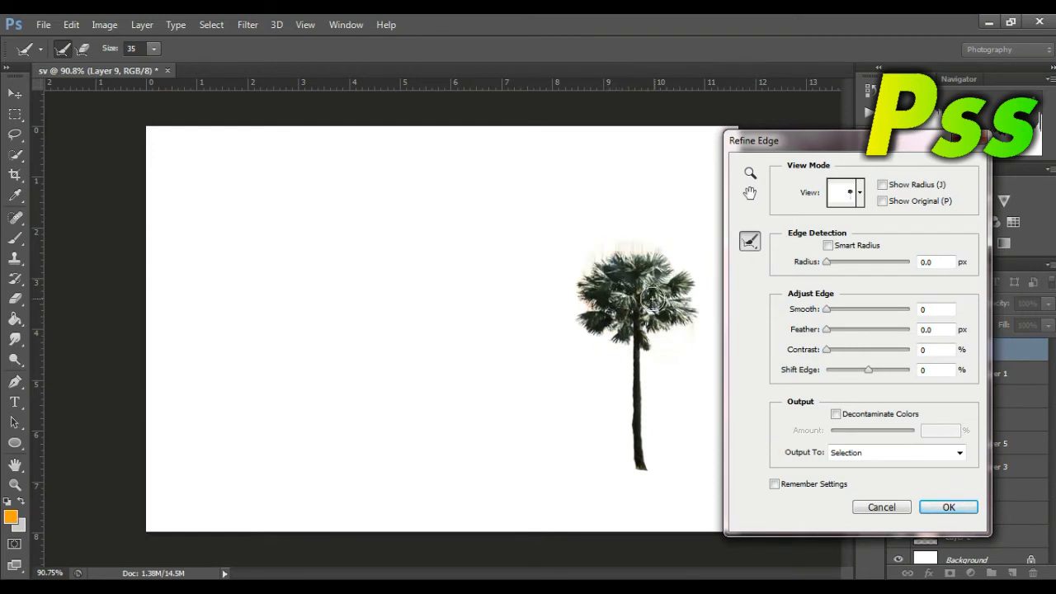
left_click(947, 507)
Step: Copy the refined palm selection to a new layer and delete Layer 9
right_click(612, 248)
left_click(743, 374)
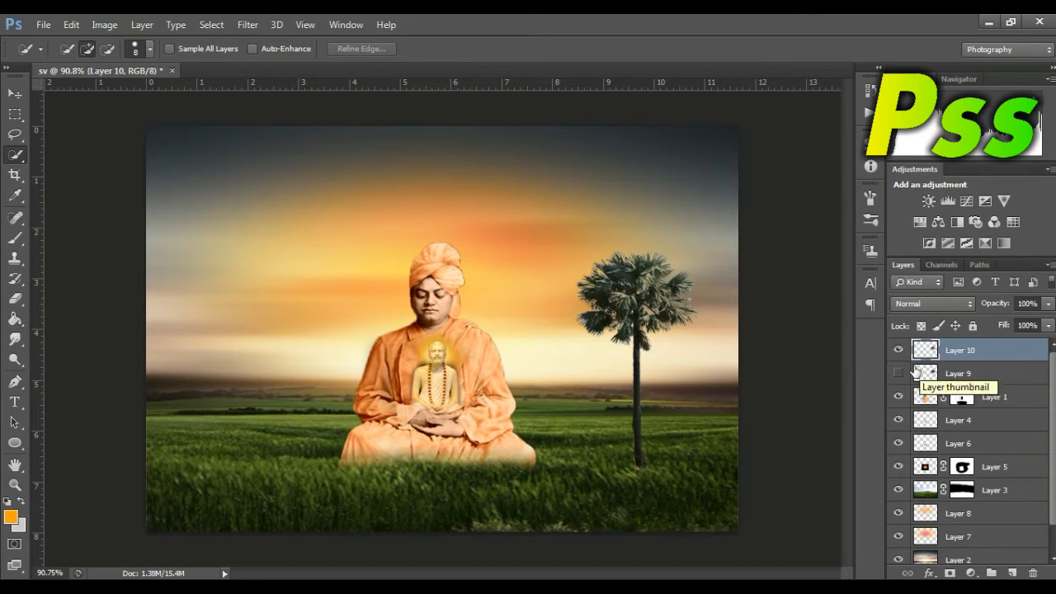
left_click(898, 373)
left_click(962, 374)
key("Delete")
Step: Load the palm on Layer 10 as a selection and brush its crown edges again in Refine Edge at size 35
left_click(15, 485)
left_click_drag(636, 329, 664, 320)
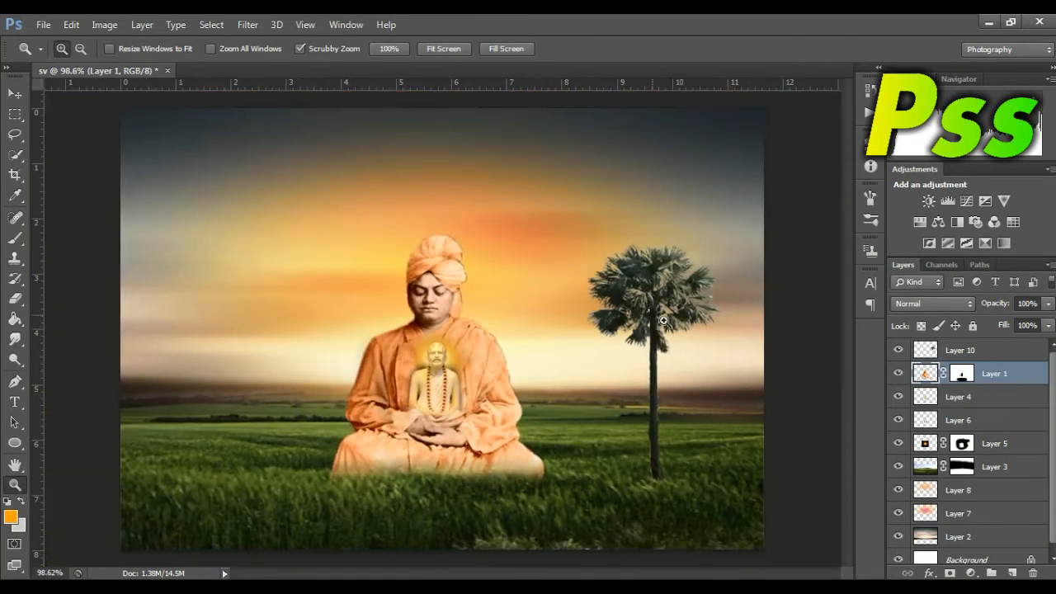
left_click(925, 350)
left_click(925, 350, "ctrl")
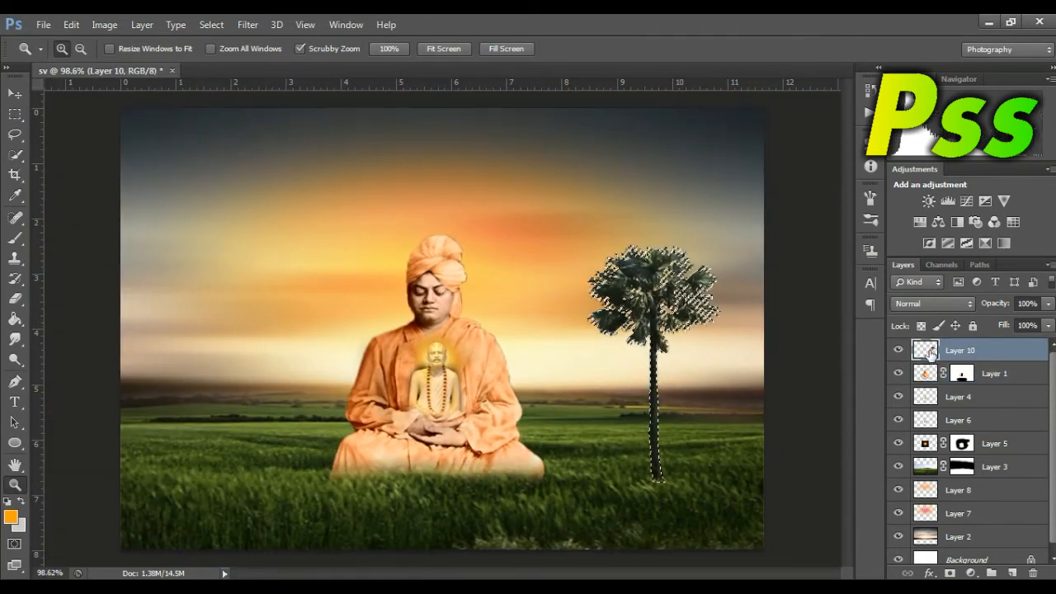
left_click(15, 155)
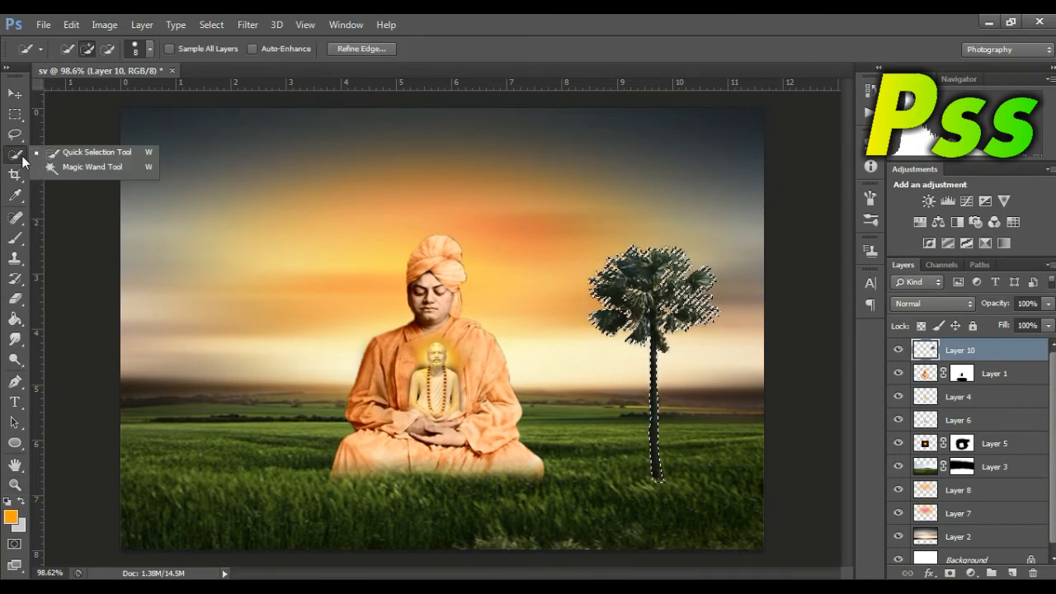
left_click(385, 47)
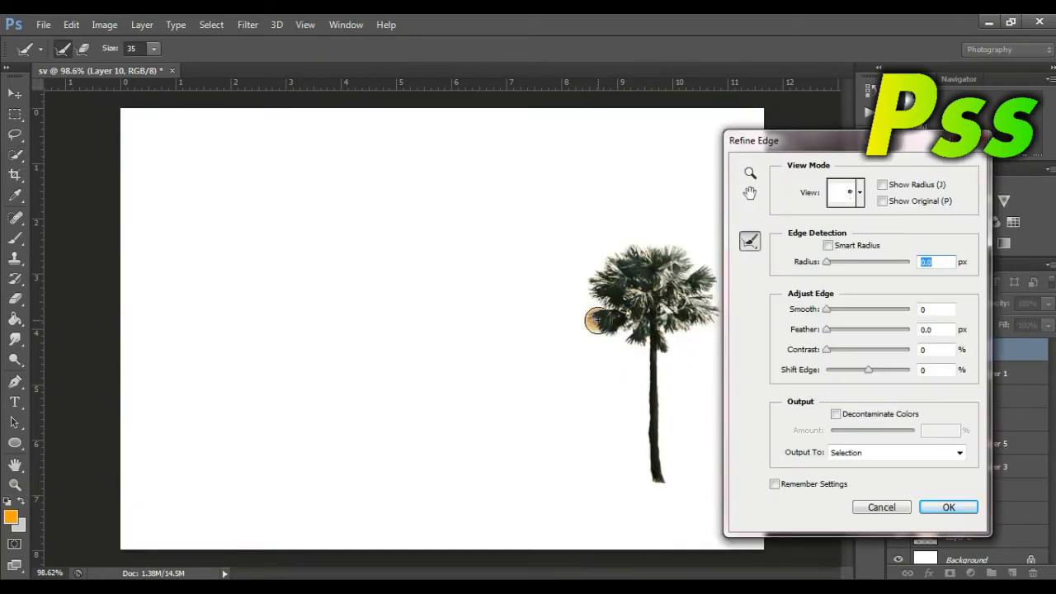
left_click(598, 320)
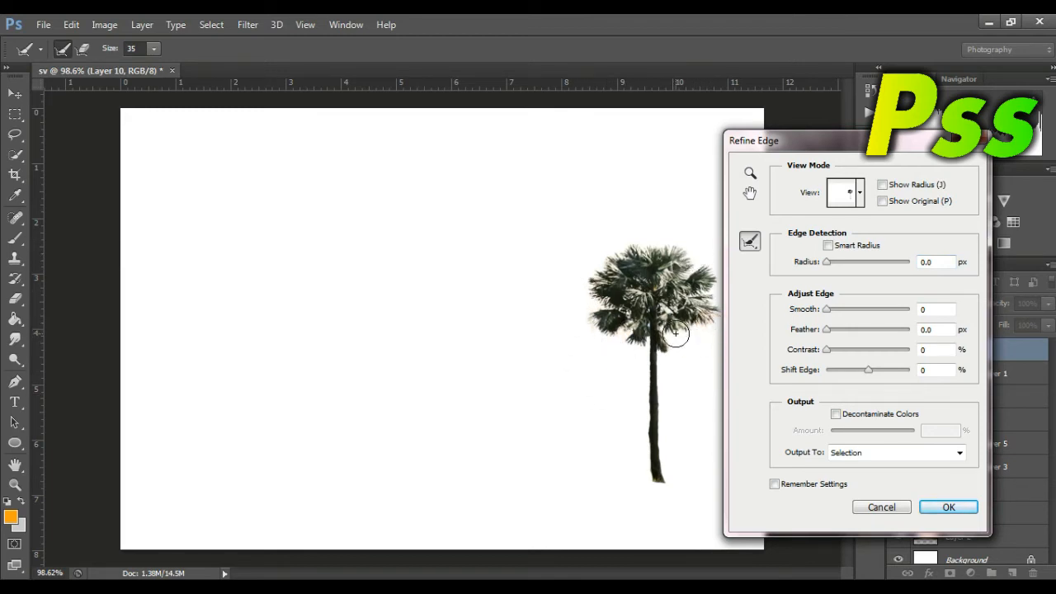
left_click(587, 299)
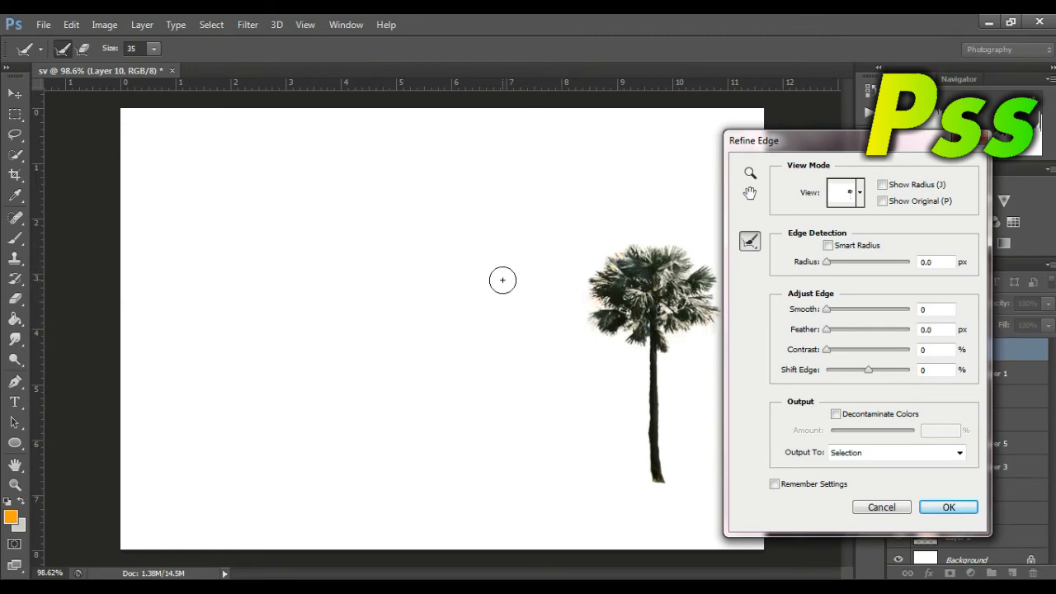
left_click(949, 508)
Step: Copy the refined palm selection to a new layer and delete Layer 10
right_click(651, 247)
left_click(708, 373)
left_click(899, 374)
left_click(959, 373)
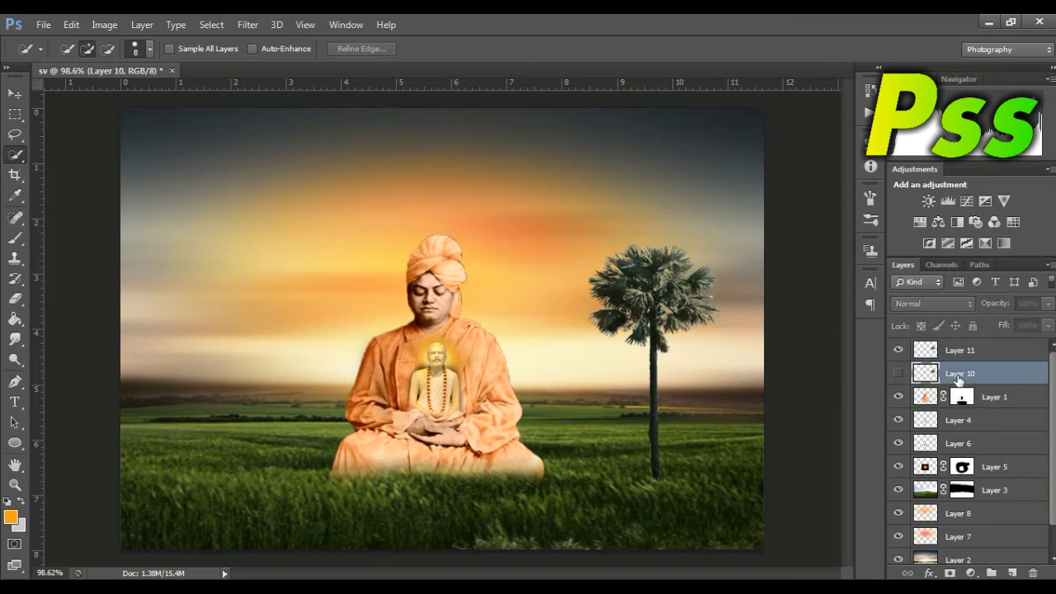
key("Delete")
Step: Shrink the palm on Layer 11 to about half its width and stand it near the horizon on the field's right side
left_click(16, 93)
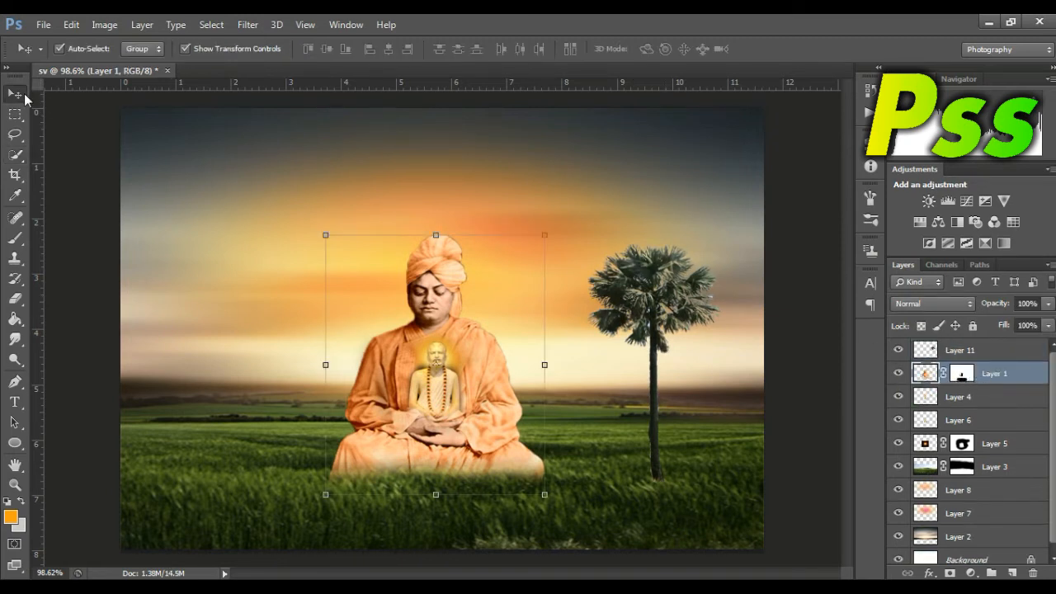
left_click(679, 323)
left_click_drag(723, 483, 656, 336)
left_click_drag(635, 256, 712, 364)
key("Return")
left_click(811, 400)
left_click(934, 350)
left_click_drag(725, 447, 717, 429)
key("Return")
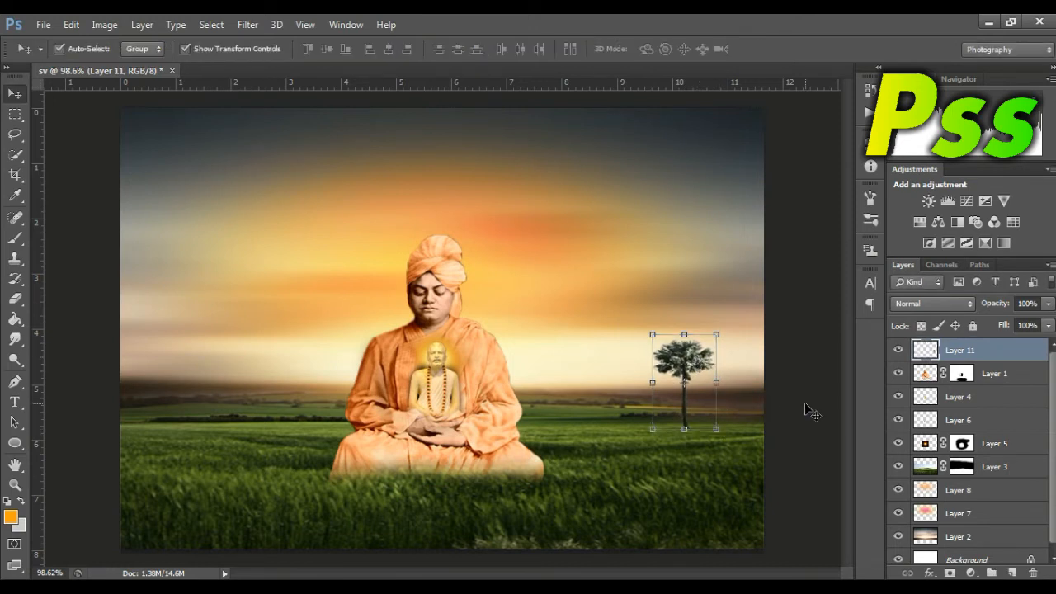
Step: Add a layer mask to Layer 11 and brush black over the trunk's base with a size 80 brush to blend it into the grass
left_click(951, 574)
left_click(7, 238)
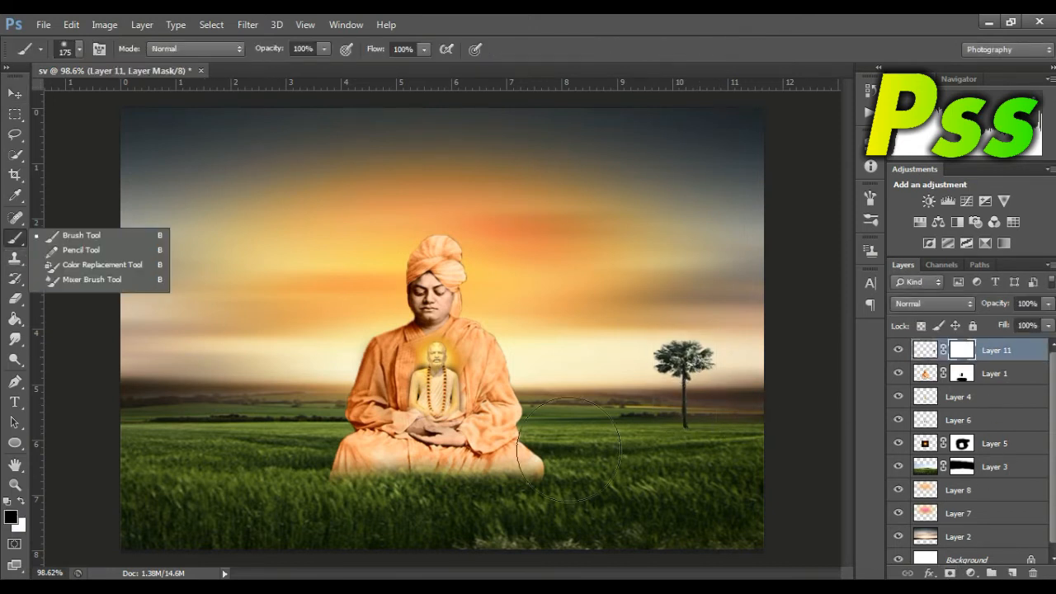
left_click(683, 476)
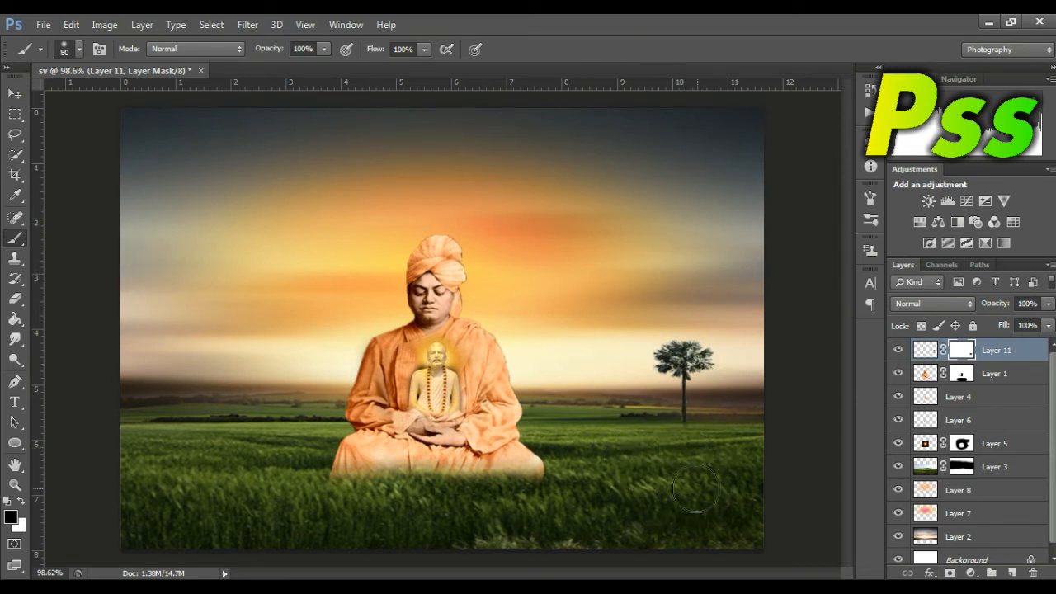
Step: Duplicate the palm to the field's far left and to just right of the figure, and lower the original palm slightly
left_click(15, 95)
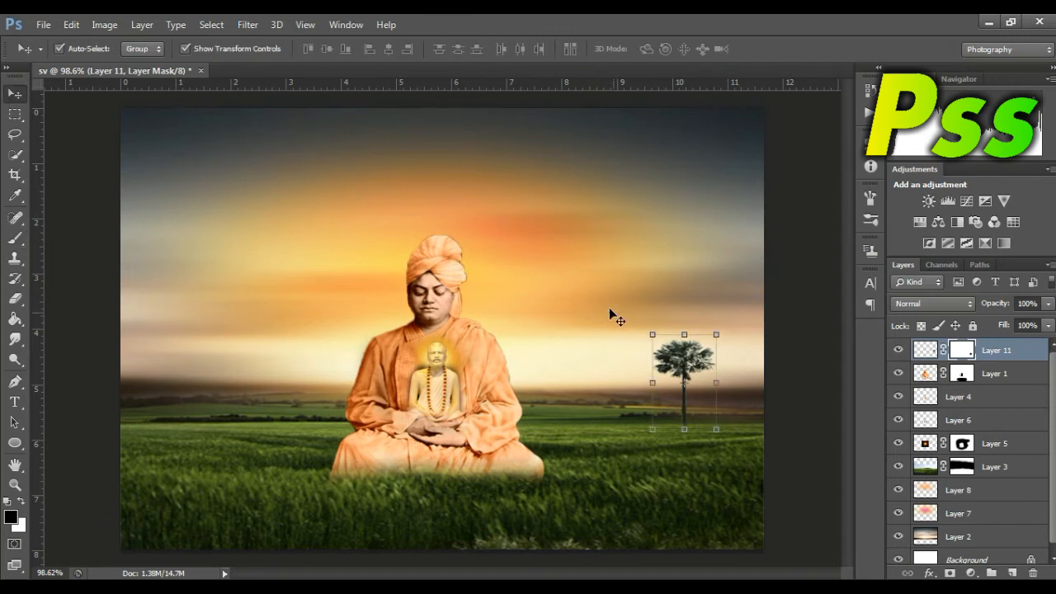
left_click_drag(702, 363, 181, 345)
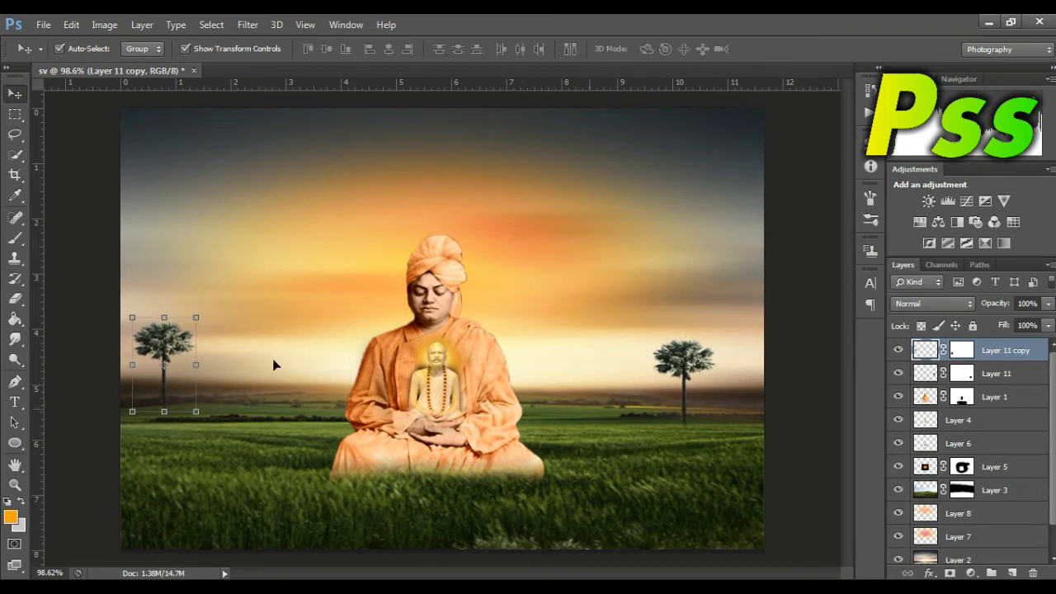
left_click_drag(698, 361, 576, 353)
left_click(695, 366)
left_click_drag(694, 366, 700, 393)
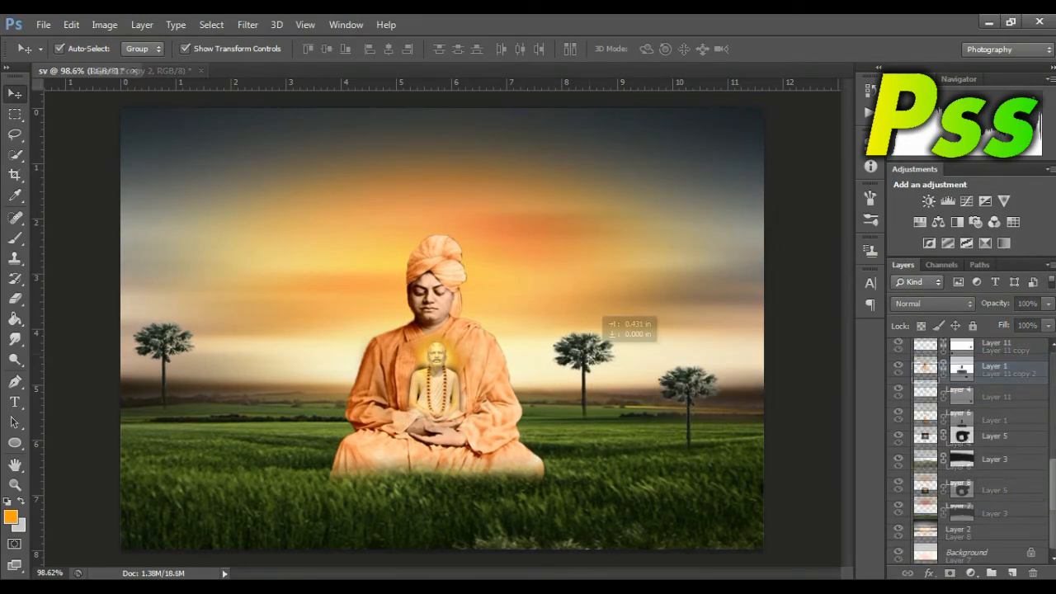
Step: Add a new layer above Layer 2 and set the foreground colour to grey 545454
left_click(957, 532)
left_click(1014, 574)
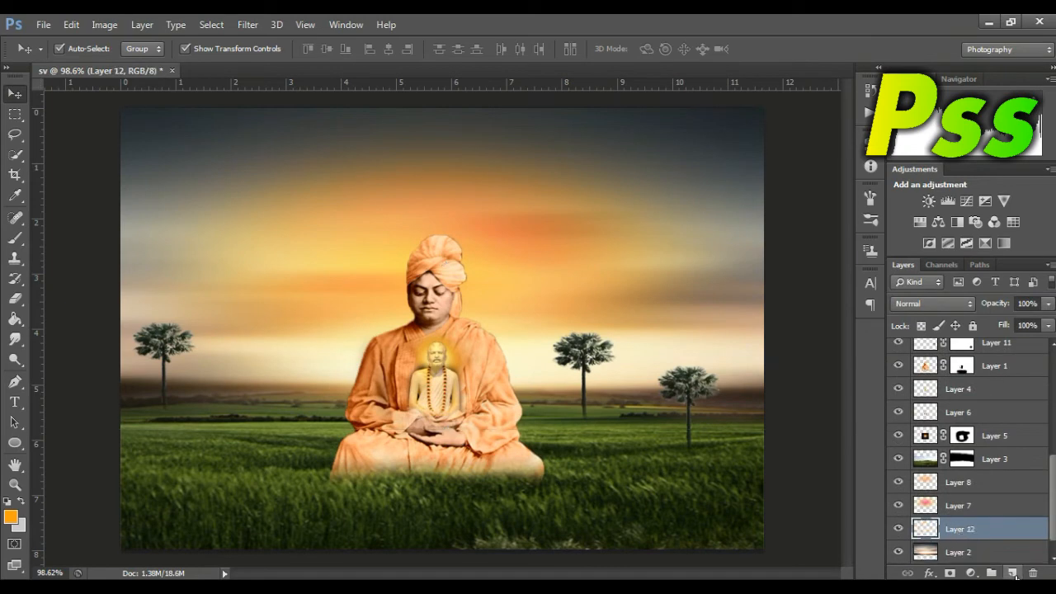
left_click(11, 518)
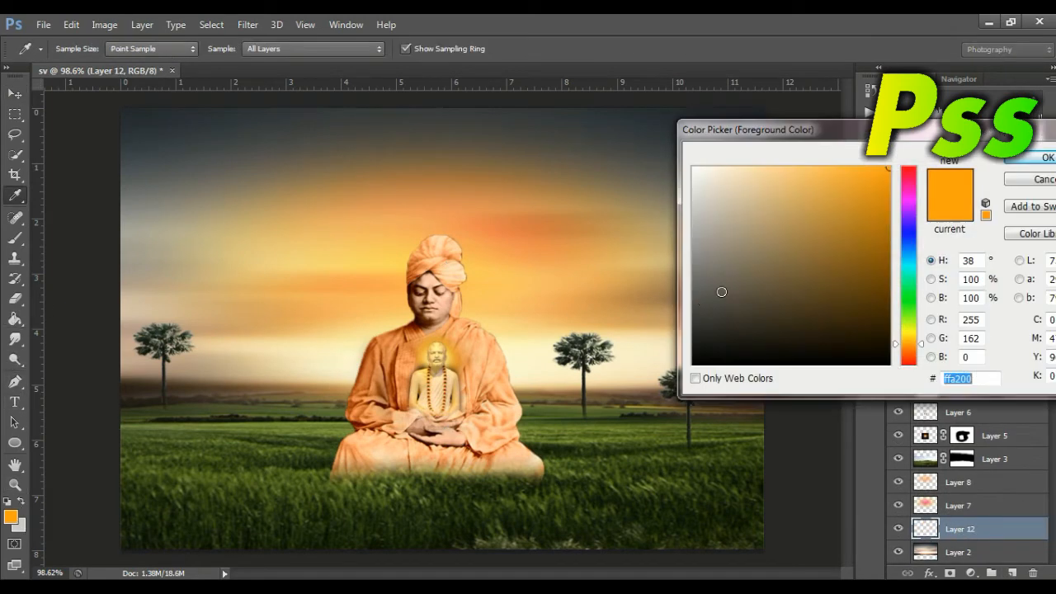
left_click_drag(702, 251, 691, 254)
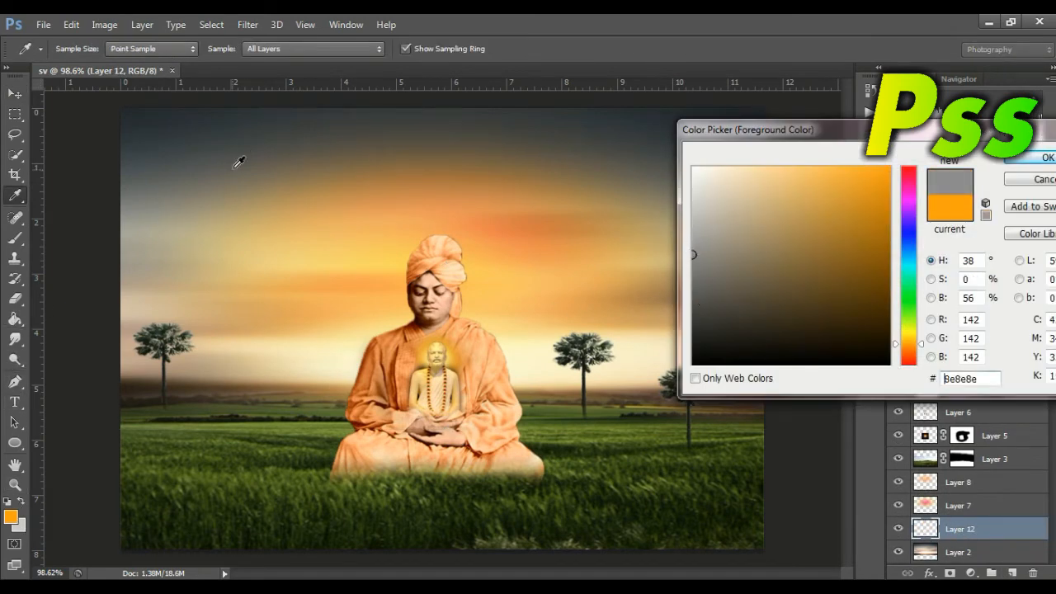
left_click(175, 153)
left_click_drag(708, 307, 689, 299)
left_click(1045, 156)
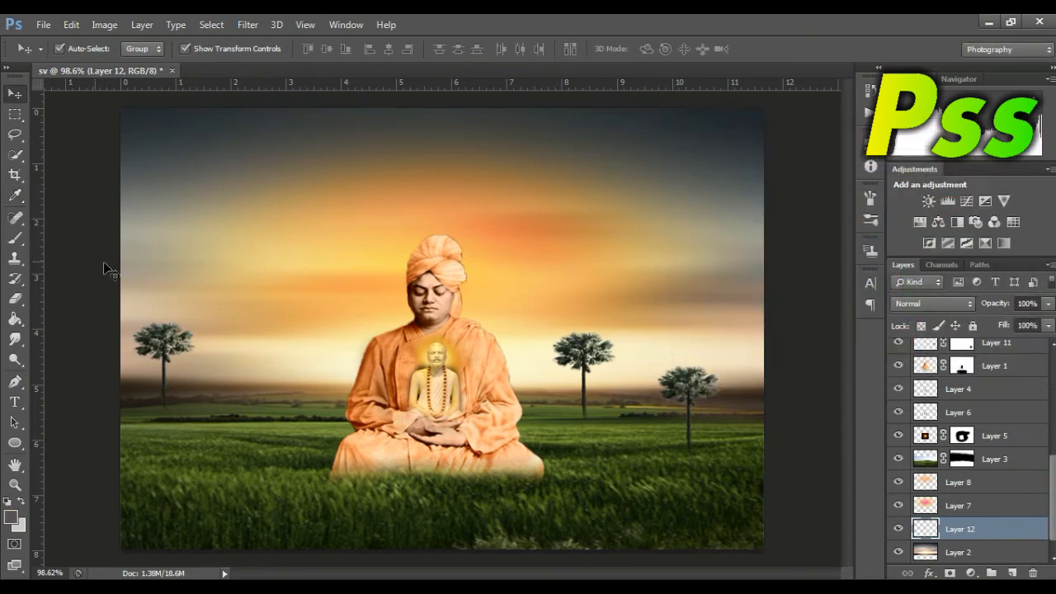
Step: Set the brush size to 150, undo a test stroke across the sky, and sample the dark upper-left sky as the foreground colour
left_click(15, 239)
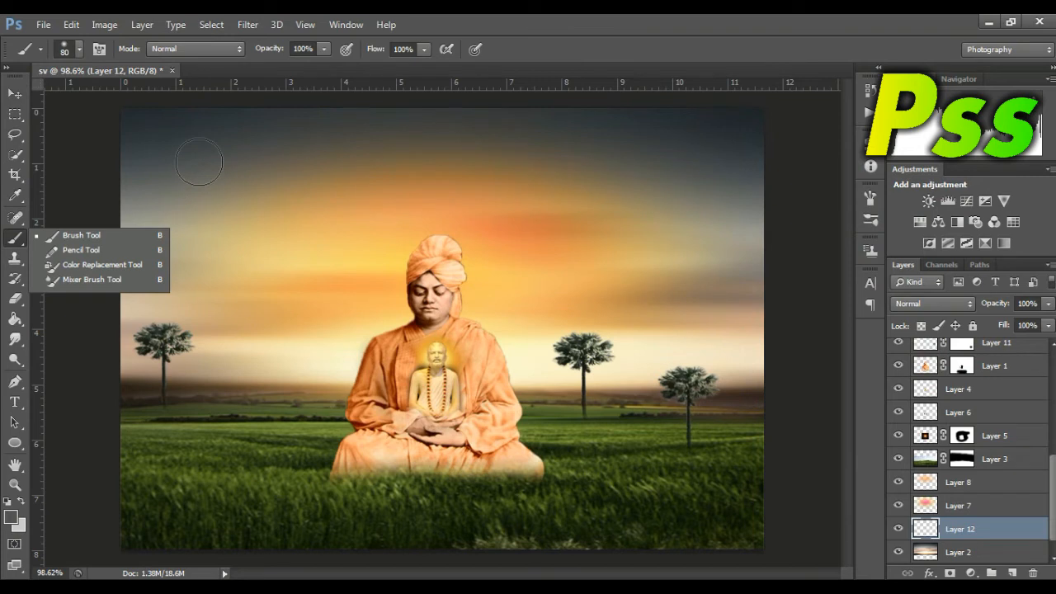
key("bracketright")
key("bracketright")
left_click_drag(437, 104, 232, 109)
key("ctrl+z")
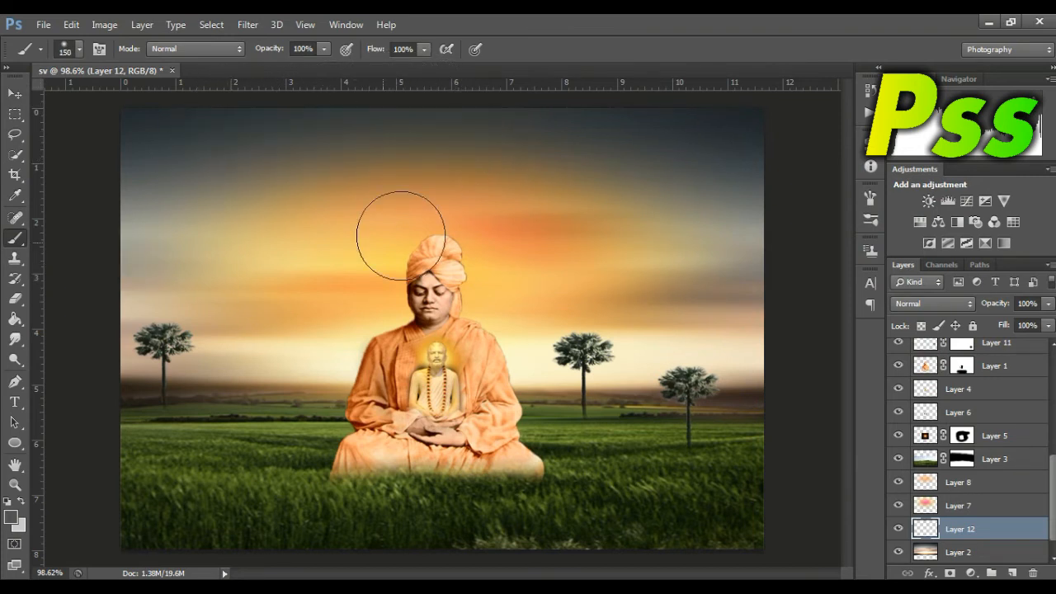
left_click(10, 517)
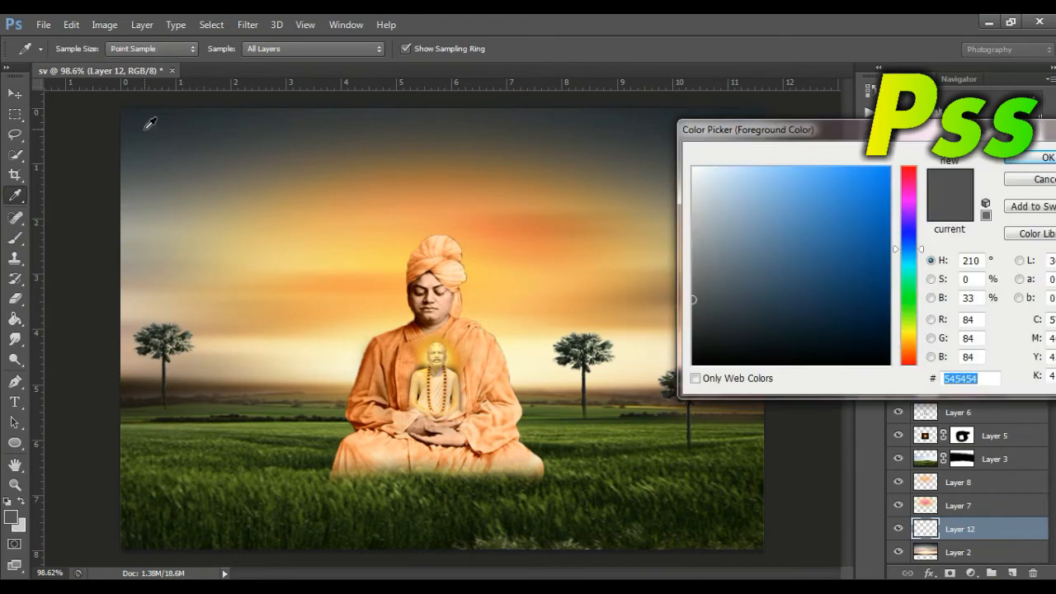
left_click(145, 129)
left_click(1018, 159)
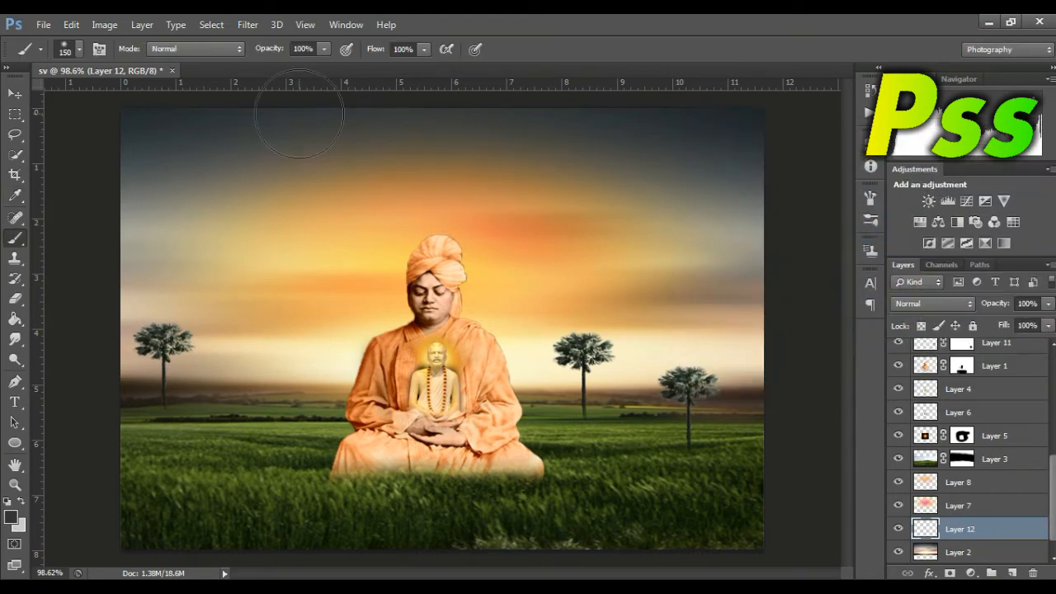
Step: Paint the dark sky colour around the upper and side edges of the sunset glow on Layer 12
left_click(127, 218)
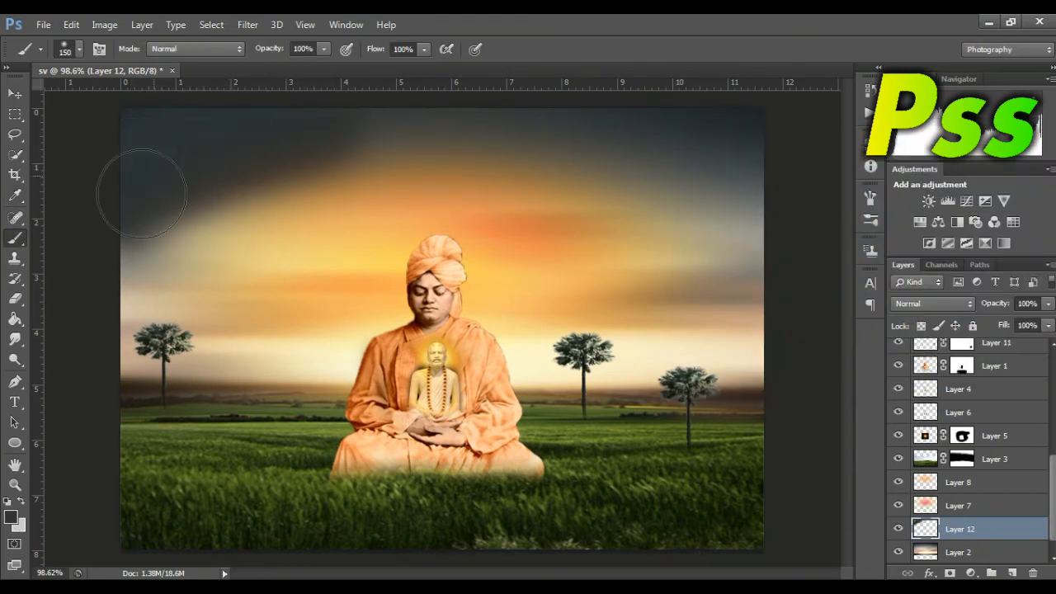
left_click(143, 253)
left_click(134, 263)
mouse_move(399, 98)
left_mouse_down()
mouse_move(396, 126)
mouse_move(708, 159)
mouse_move(647, 156)
mouse_move(777, 179)
mouse_move(676, 160)
mouse_move(763, 264)
mouse_move(694, 238)
mouse_move(752, 282)
mouse_move(710, 278)
mouse_move(779, 329)
mouse_move(721, 327)
mouse_move(803, 363)
left_mouse_up()
mouse_move(113, 278)
left_mouse_down()
mouse_move(99, 340)
mouse_move(129, 256)
mouse_move(176, 226)
mouse_move(337, 158)
mouse_move(542, 136)
mouse_move(416, 148)
mouse_move(662, 204)
mouse_move(658, 219)
mouse_move(778, 282)
mouse_move(755, 289)
mouse_move(737, 378)
left_mouse_up()
mouse_move(111, 358)
left_mouse_down()
mouse_move(170, 349)
mouse_move(107, 338)
mouse_move(136, 345)
left_mouse_up()
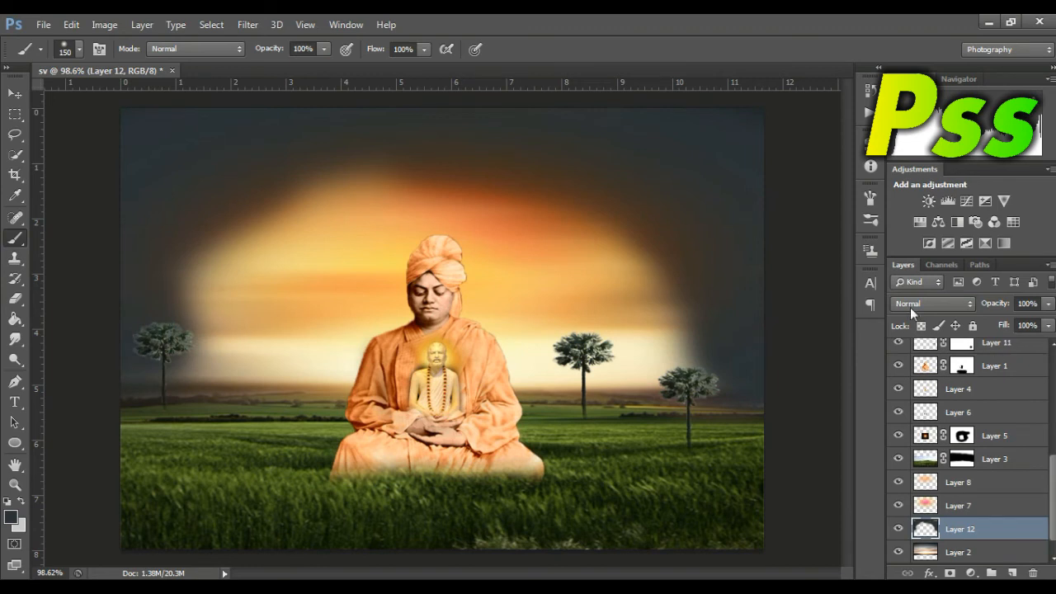
Step: Compare blend modes for Layer 12, set it to Soft Light, and check the effect by hiding and showing the layer
left_click(913, 303)
left_click(915, 220)
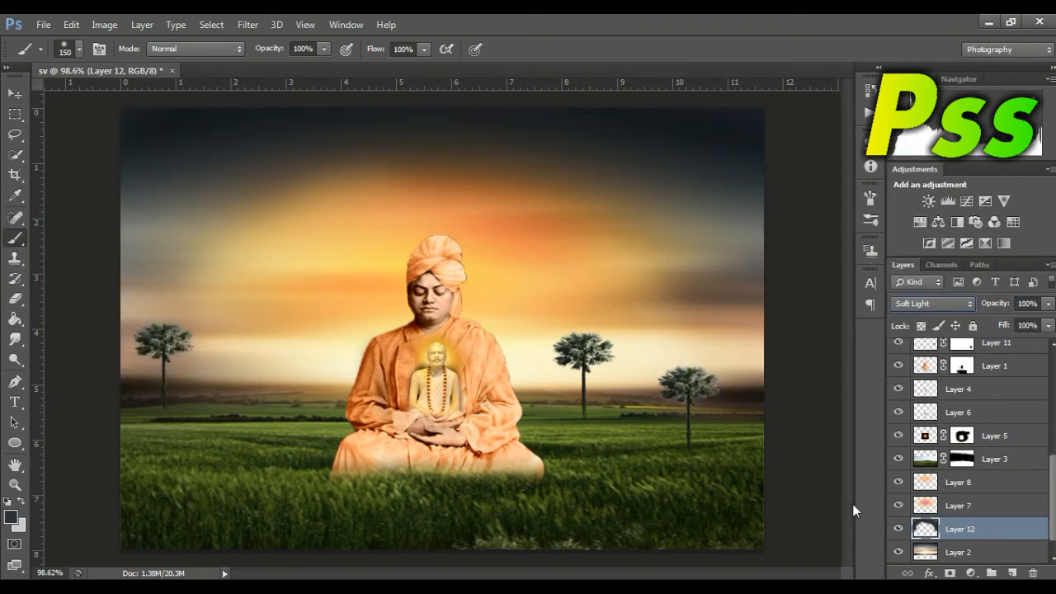
key("Down")
key("Down")
key("Down")
key("Down")
key("Down")
key("Down")
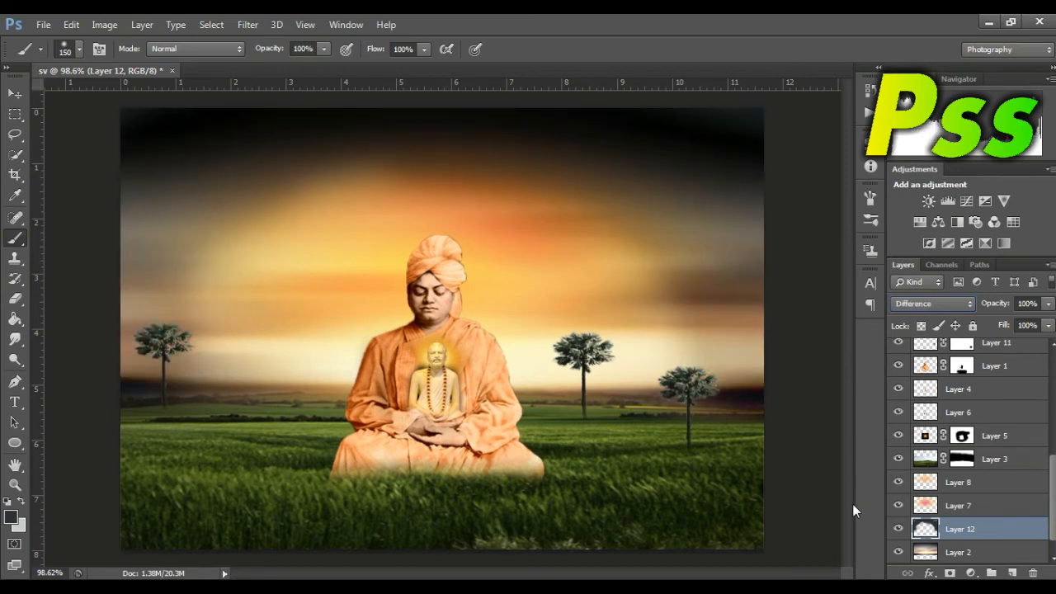
key("Up")
key("Up")
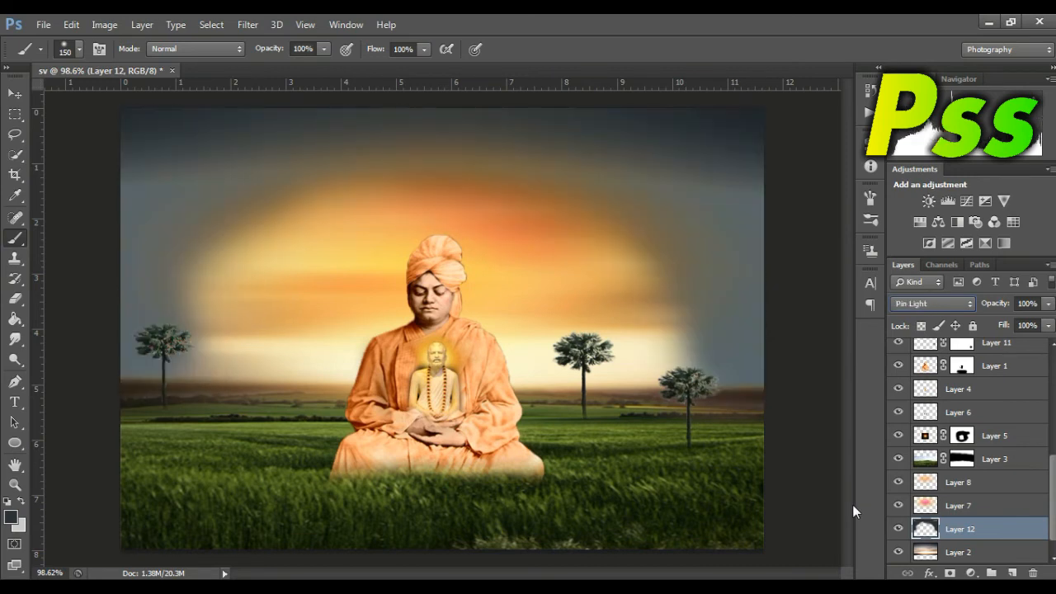
key("Up")
key("Up")
key("Up")
key("Up")
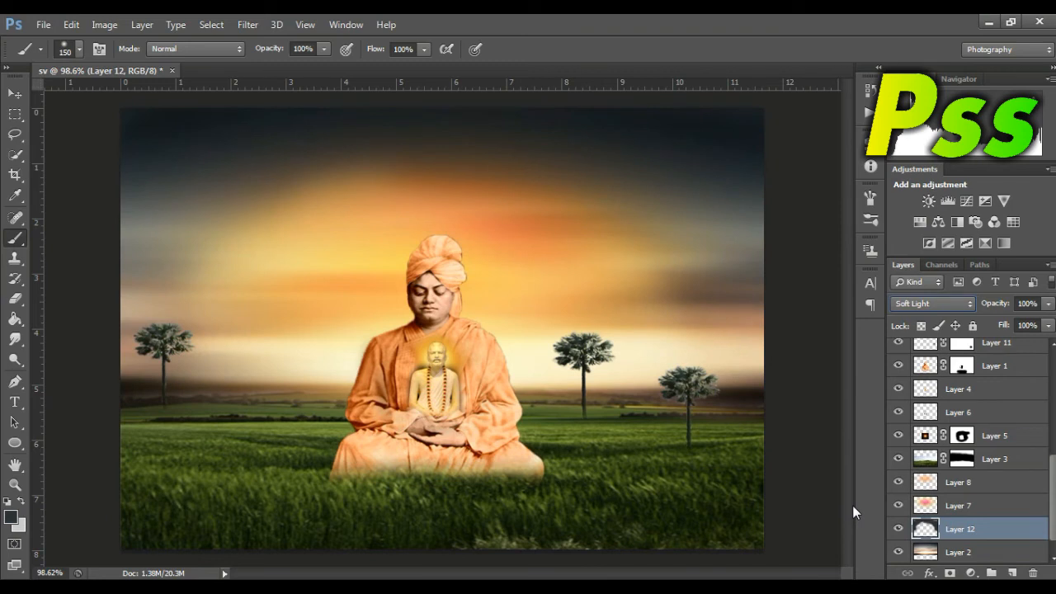
left_click(898, 529)
left_click(899, 529)
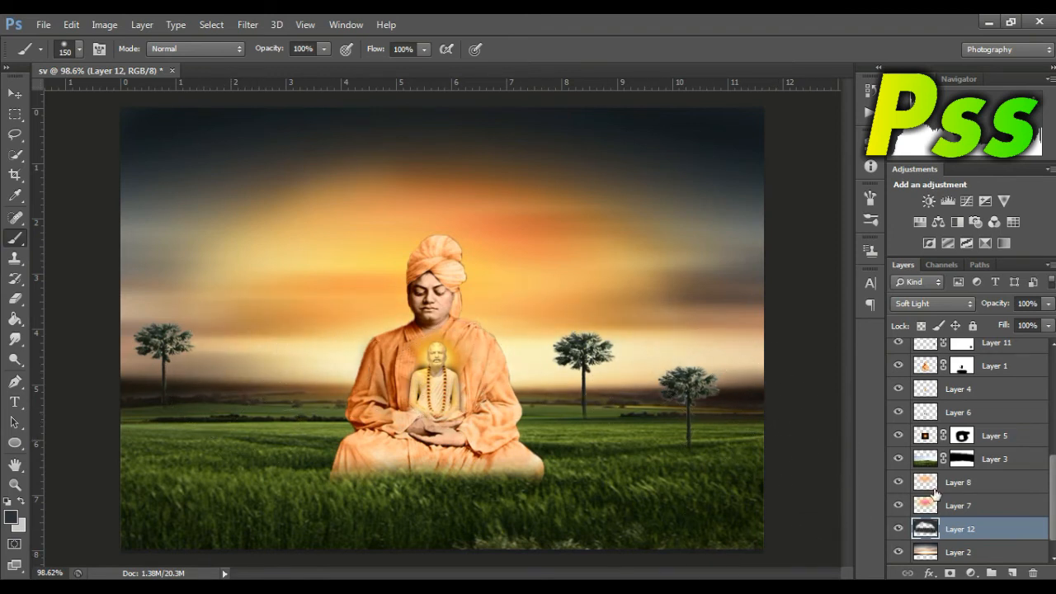
Step: Scale the birds on Layer 13 to 26.02% width and 17.40% height and place them in the sky above the rightmost palm
left_click(14, 92)
left_click(332, 261)
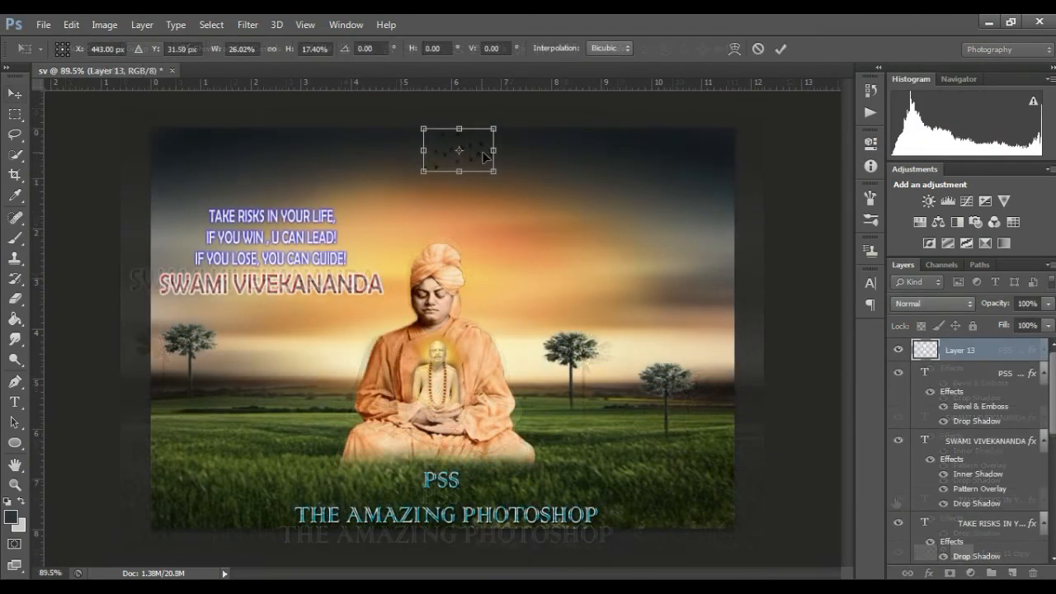
left_click_drag(479, 153, 687, 310)
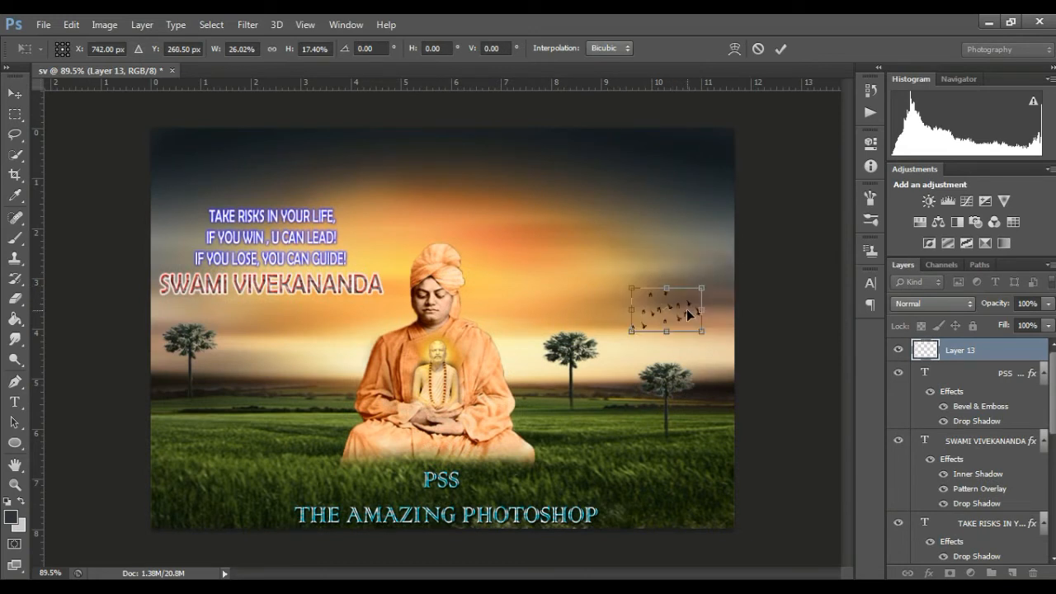
key("Return")
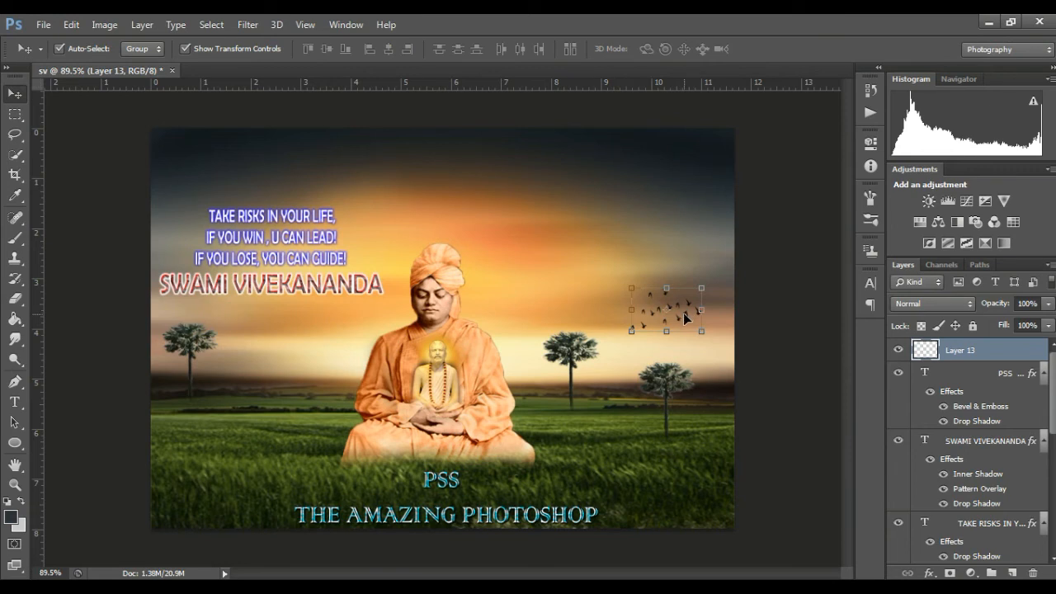
left_click(685, 318)
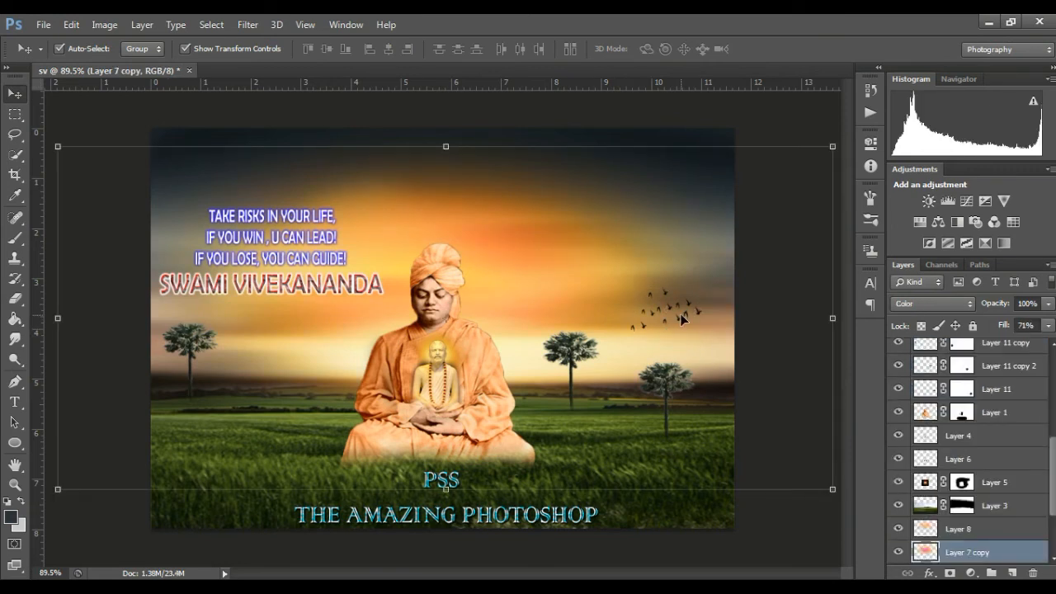
key("ctrl+z")
left_click(683, 308)
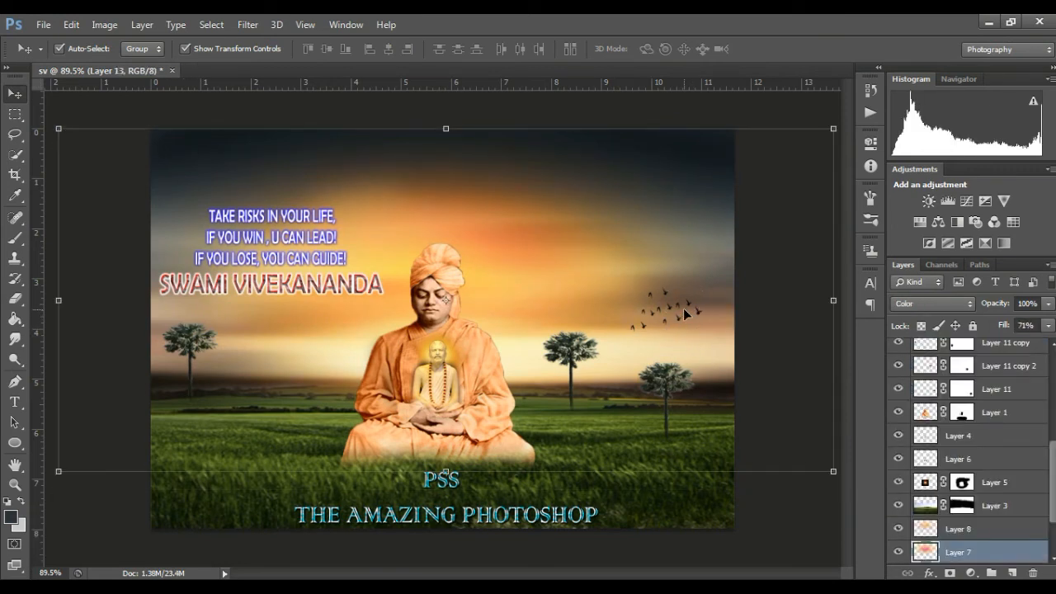
scroll(997, 363, "up", 10)
left_click(981, 354)
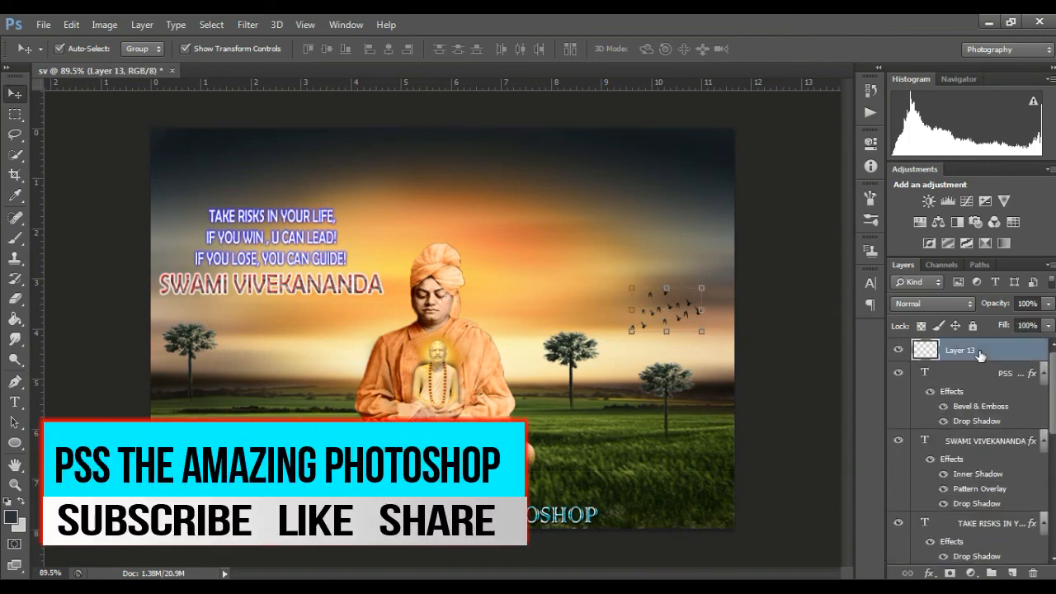
left_click_drag(675, 316, 613, 330)
key("ctrl+z")
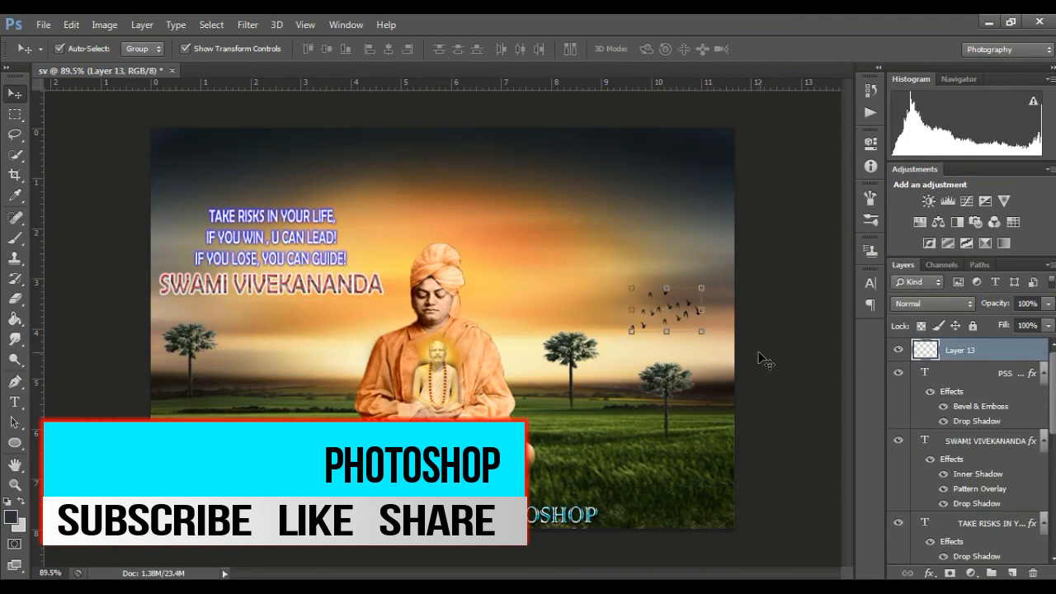
left_click_drag(681, 305, 696, 312)
key("ctrl+z")
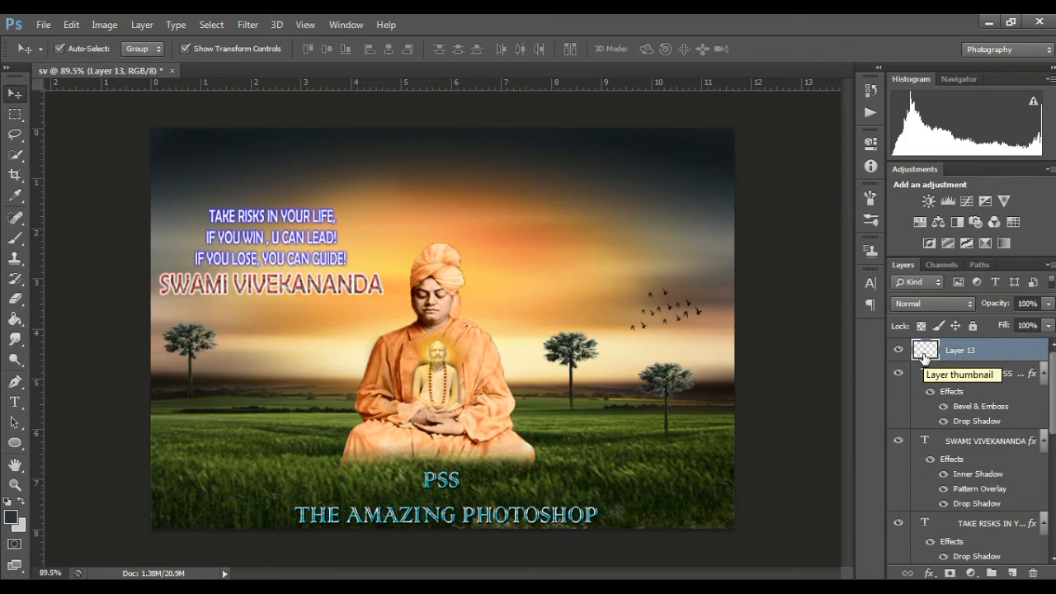
Step: Duplicate Layer 13 and move the copied birds to the left side of the sky, below the SWAMI VIVEKANANDA text
right_click(949, 352)
left_click(702, 145)
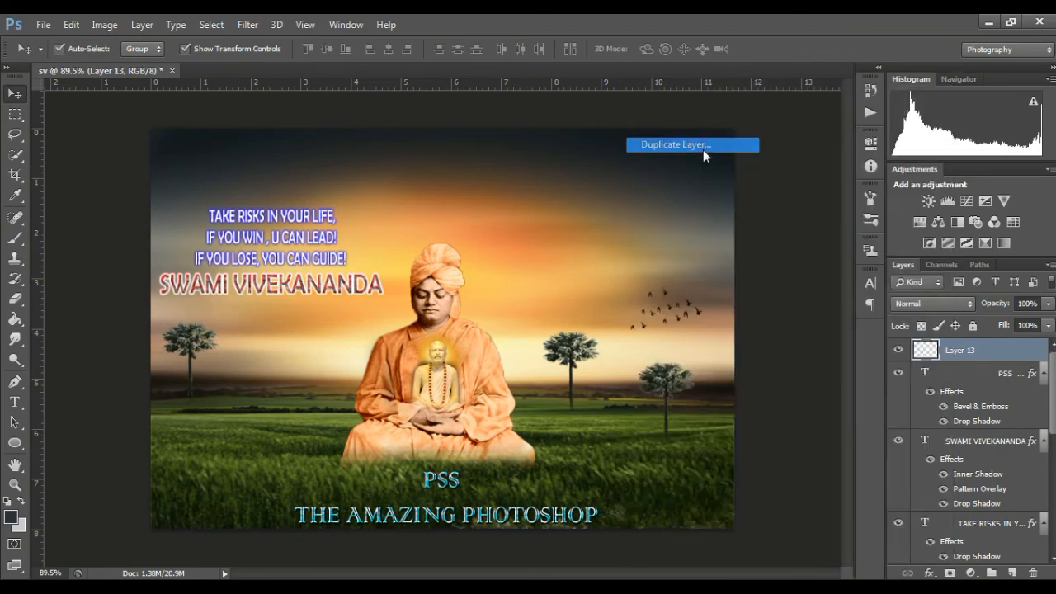
left_click(654, 190)
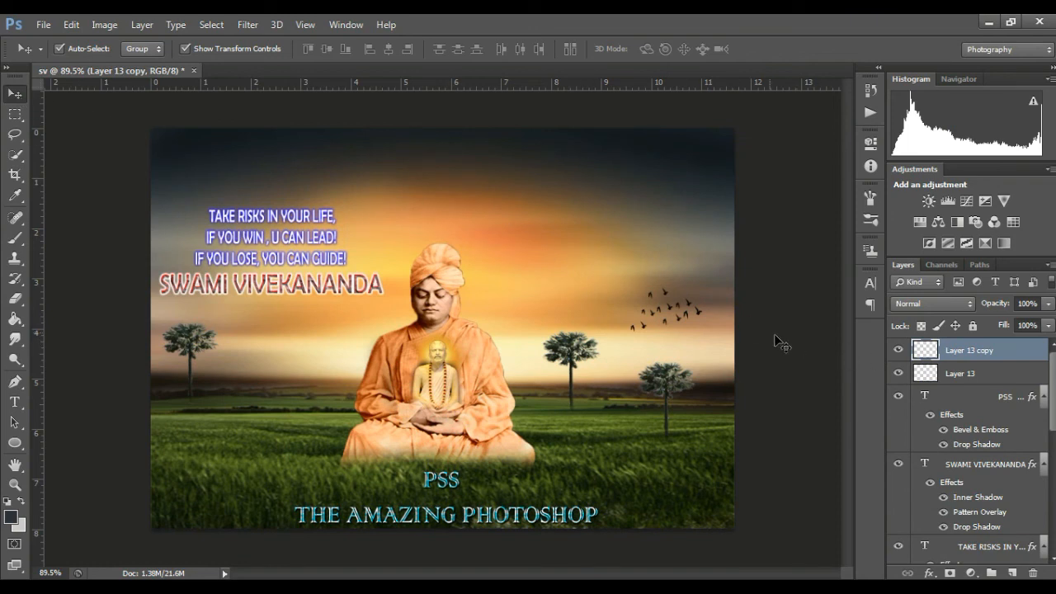
left_click_drag(656, 320, 274, 338)
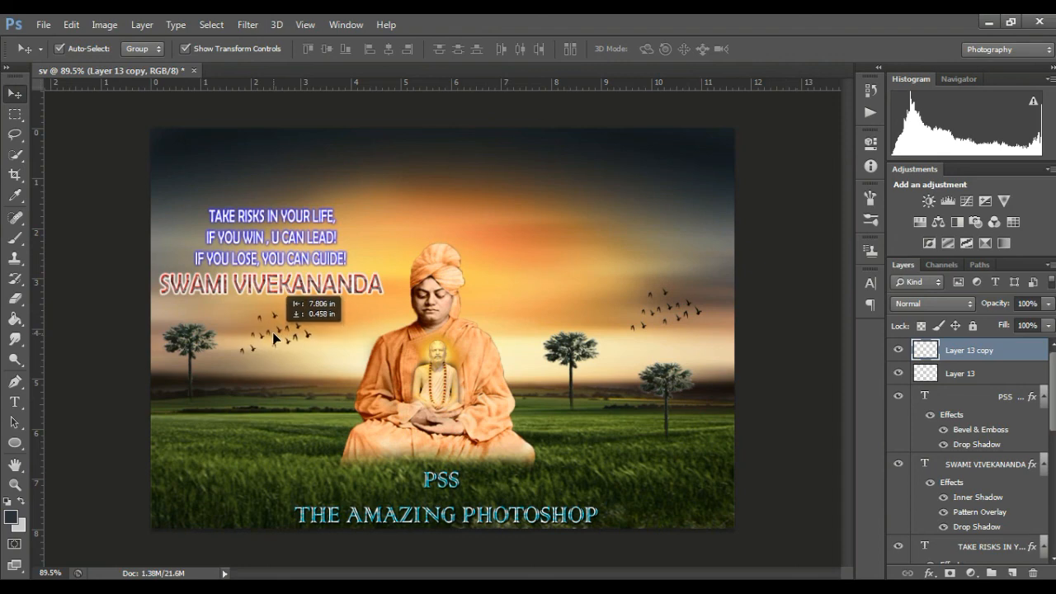
left_click_drag(259, 334, 259, 334)
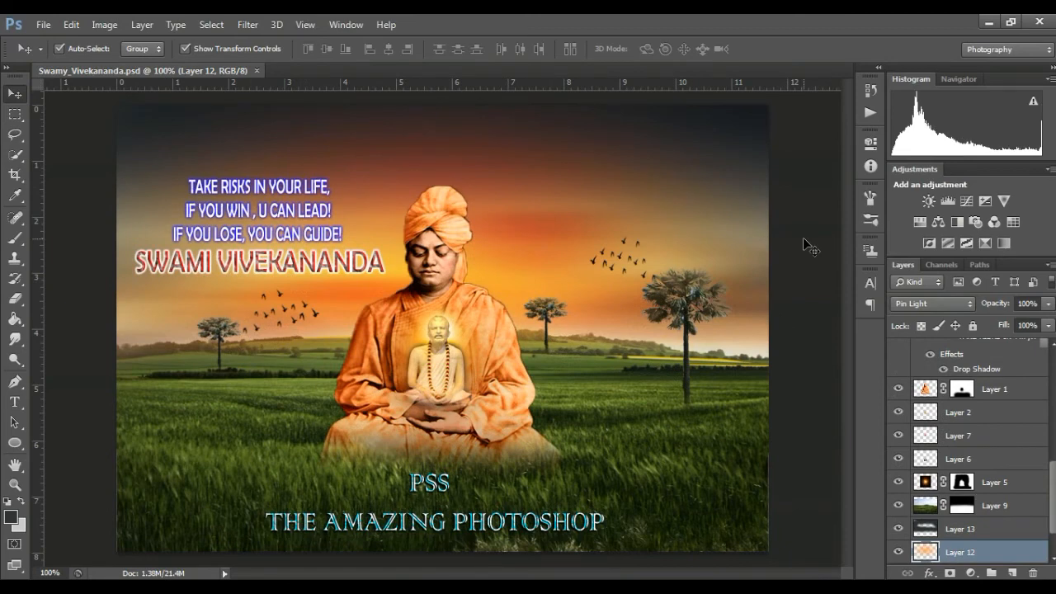
Step: Examine the Swamy_Vivekananda.psd composite at different zoom levels in a maximised floating window
left_click(808, 246)
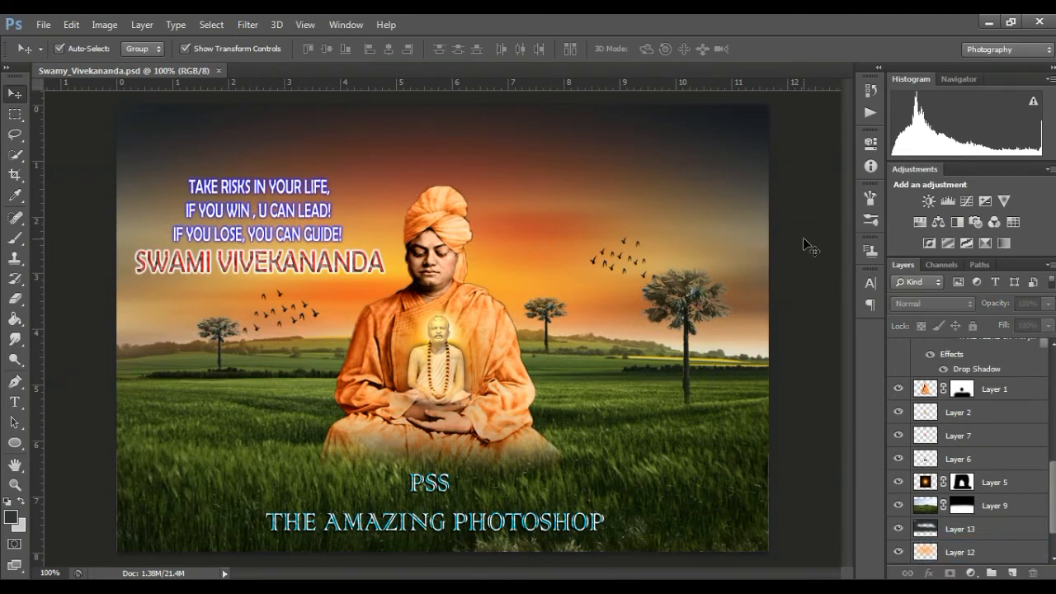
key("ctrl+plus")
key("ctrl+minus")
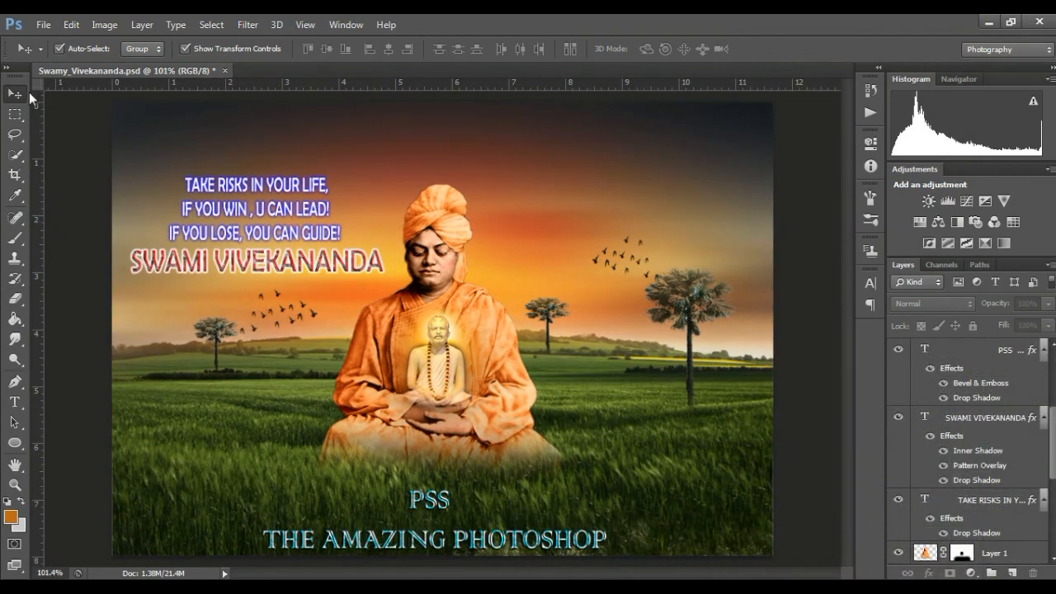
left_click_drag(80, 76, 120, 81)
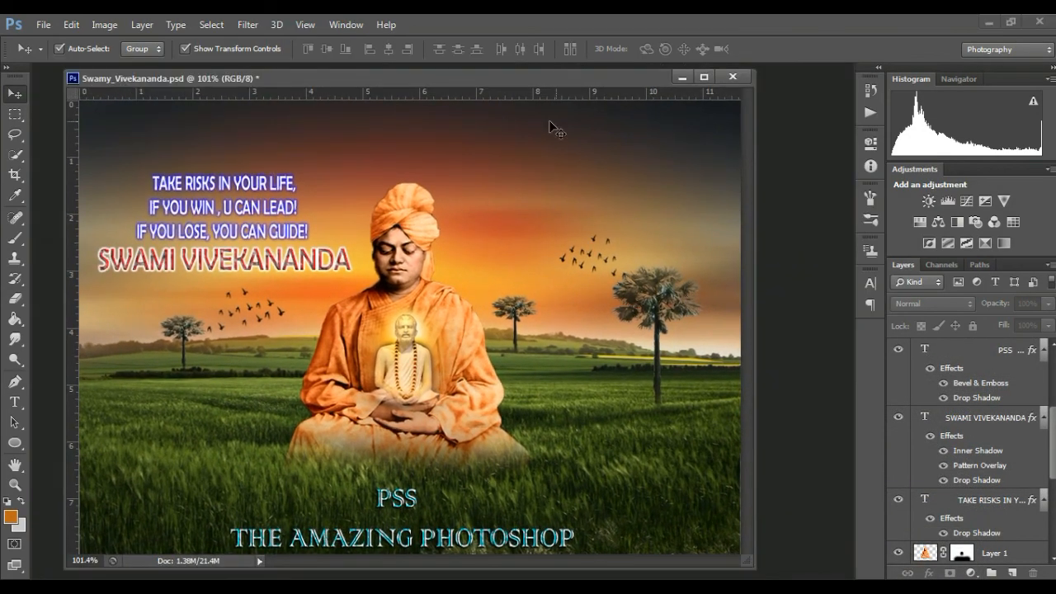
left_click(704, 77)
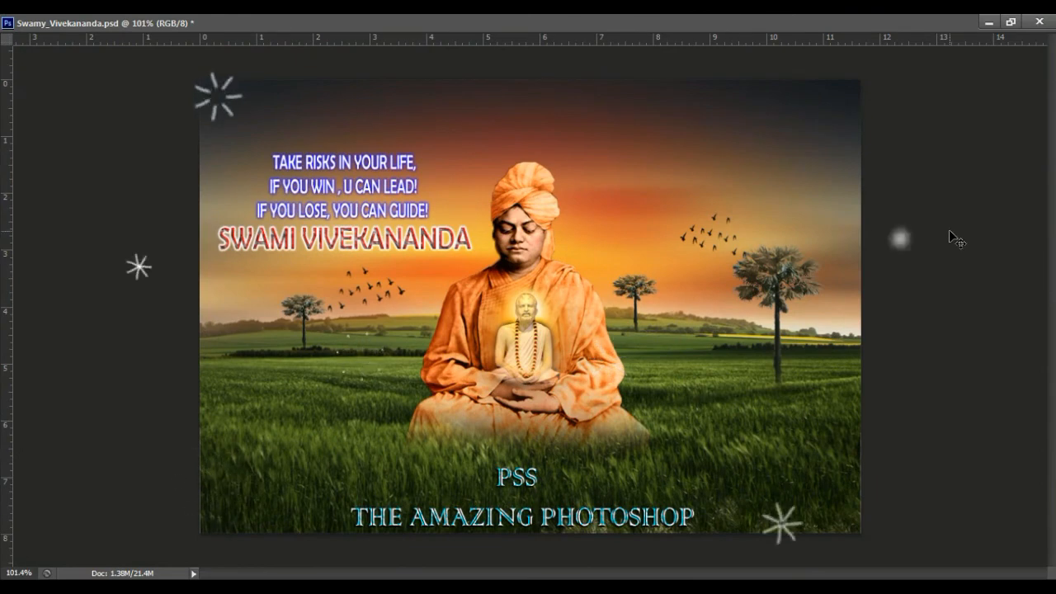
key("ctrl+plus")
key("ctrl+minus")
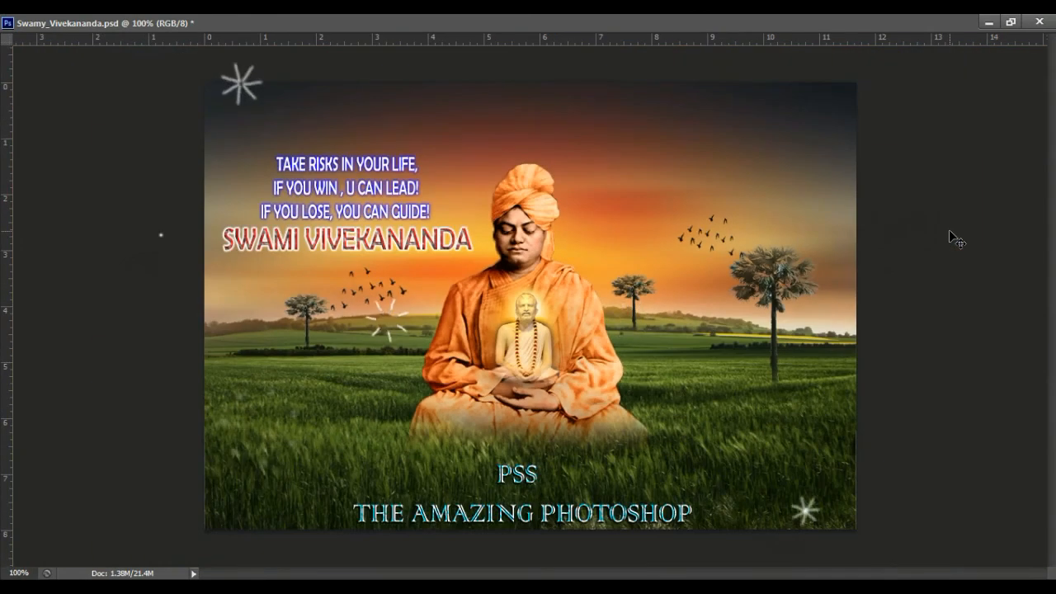